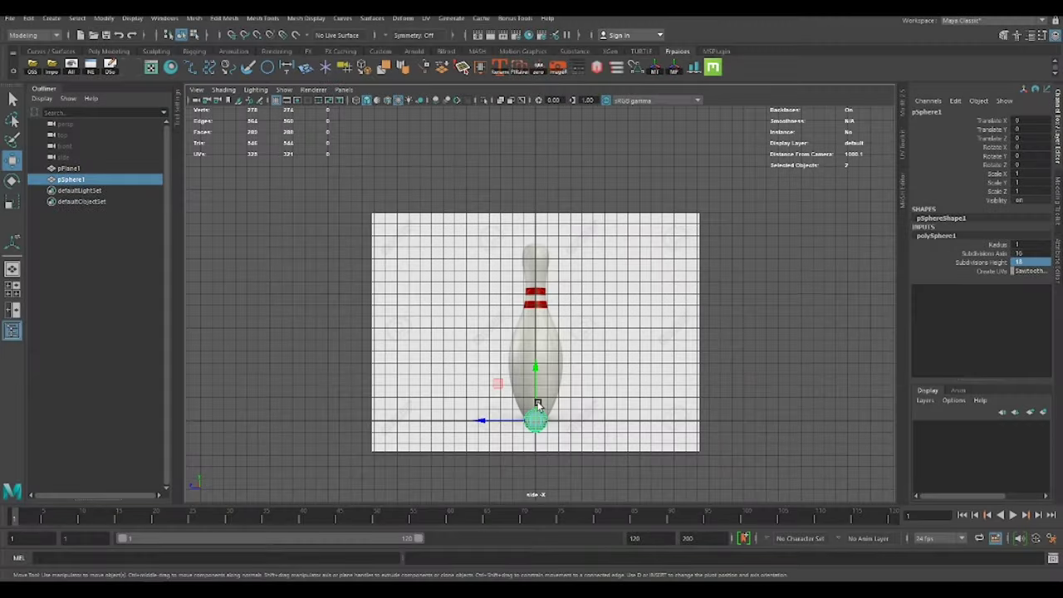
- Raise the sphere to the pin's top and scale it to 1.206 to match the head width
drag(534, 419, 535, 186)
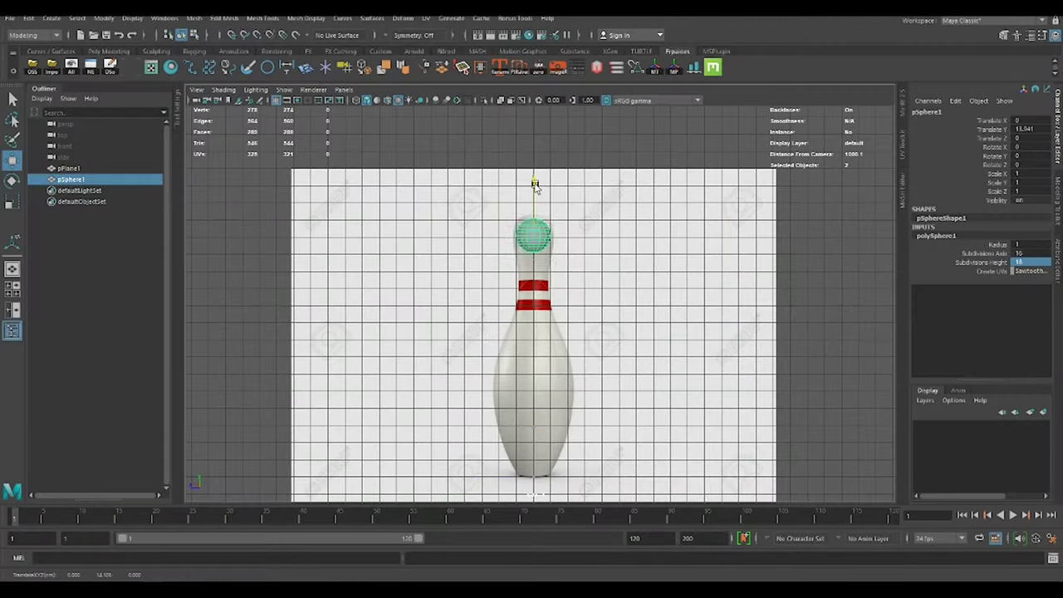
scroll(540, 339, up, 2)
scroll(628, 325, up, 3)
key(r)
drag(599, 306, 621, 308)
key(w)
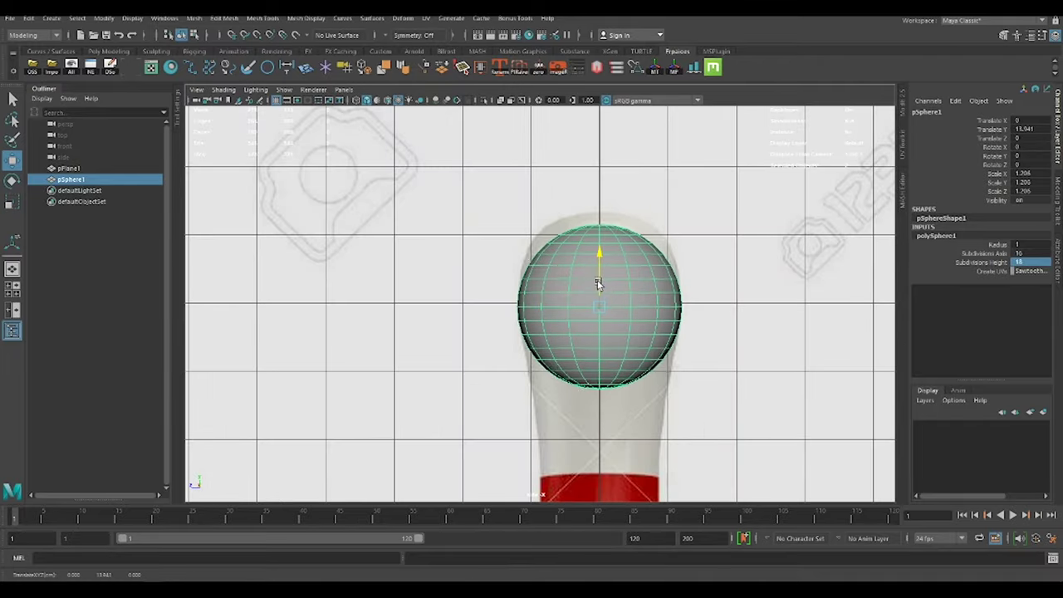
scroll(598, 287, up, 2)
scroll(598, 289, up, 2)
- Even out the sphere's edge loops with Edit Edge Flow, then return to object selection
right_drag(640, 274, 543, 285)
key(r)
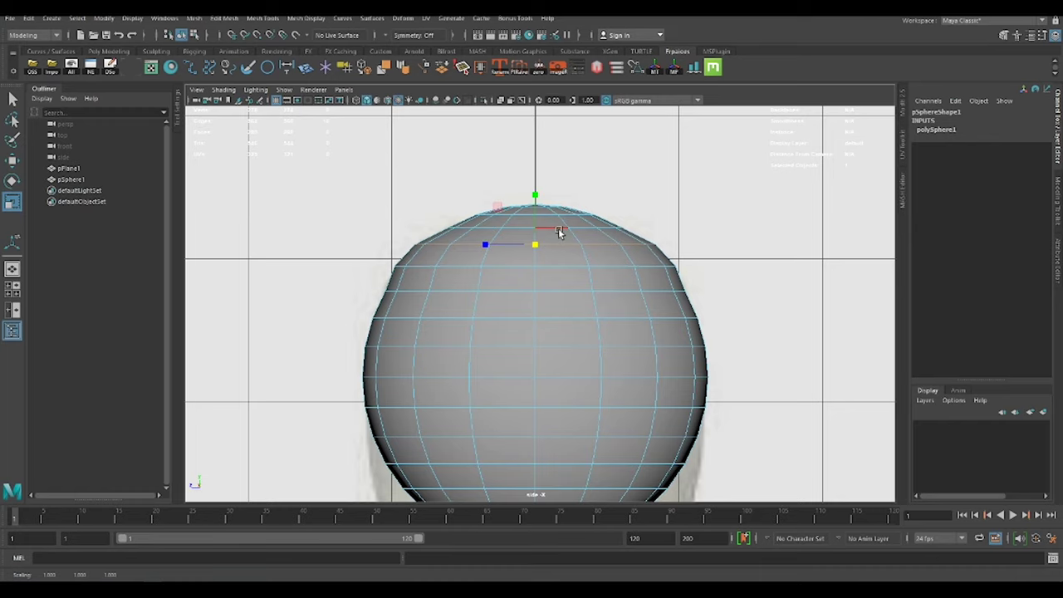
shift+right_drag(676, 270, 719, 373)
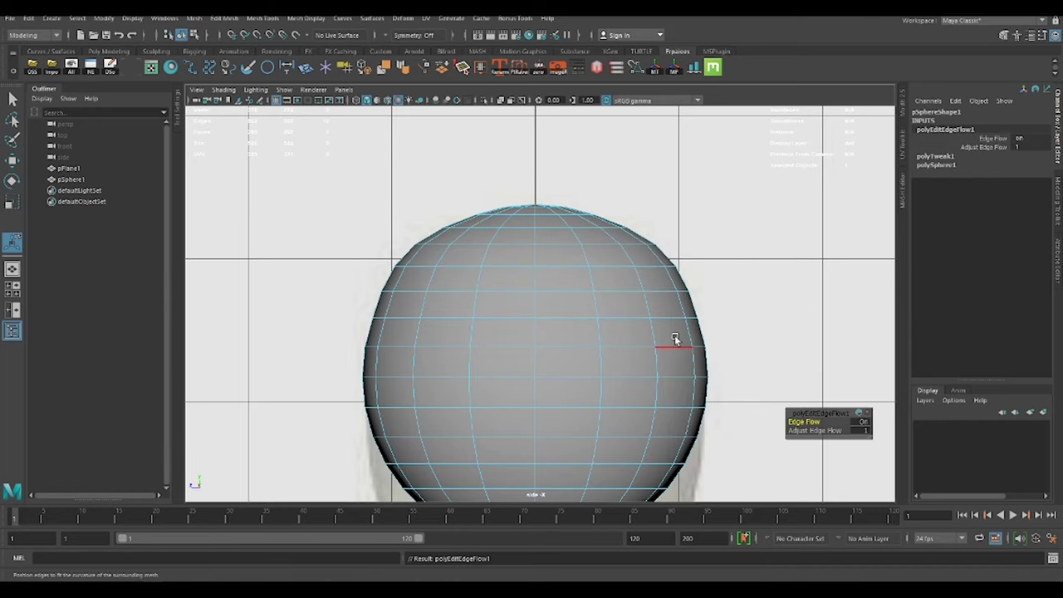
scroll(603, 235, down, 2)
key(F8)
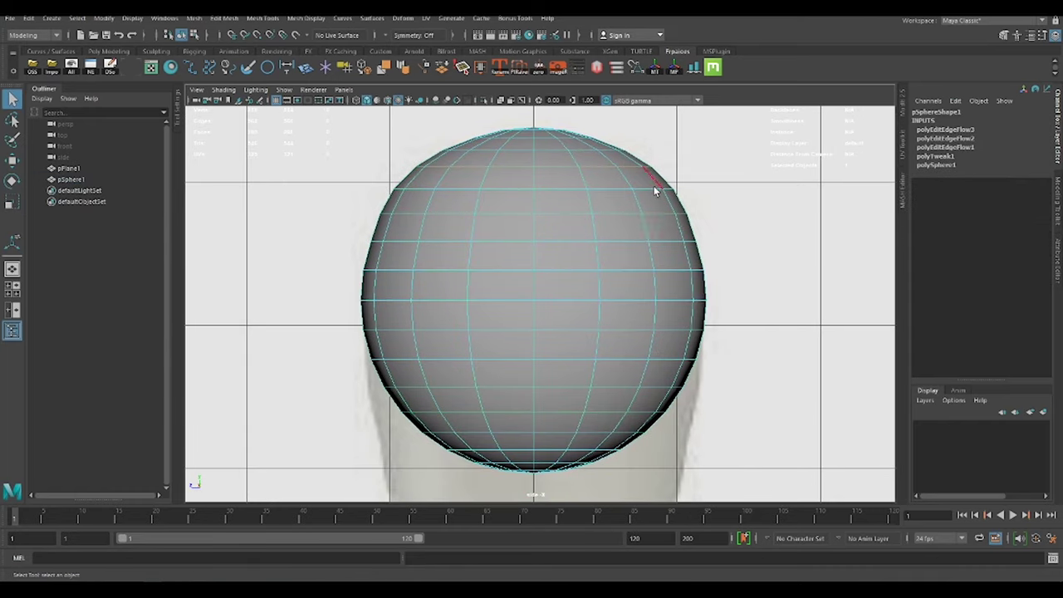
key(q)
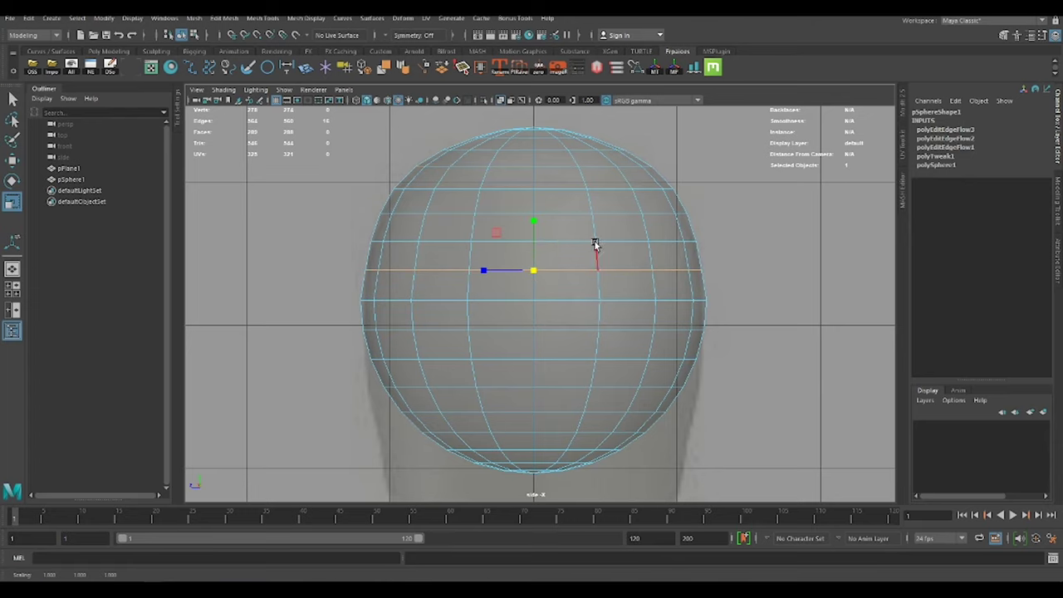
alt+middle_drag(537, 240, 524, 199)
key(r)
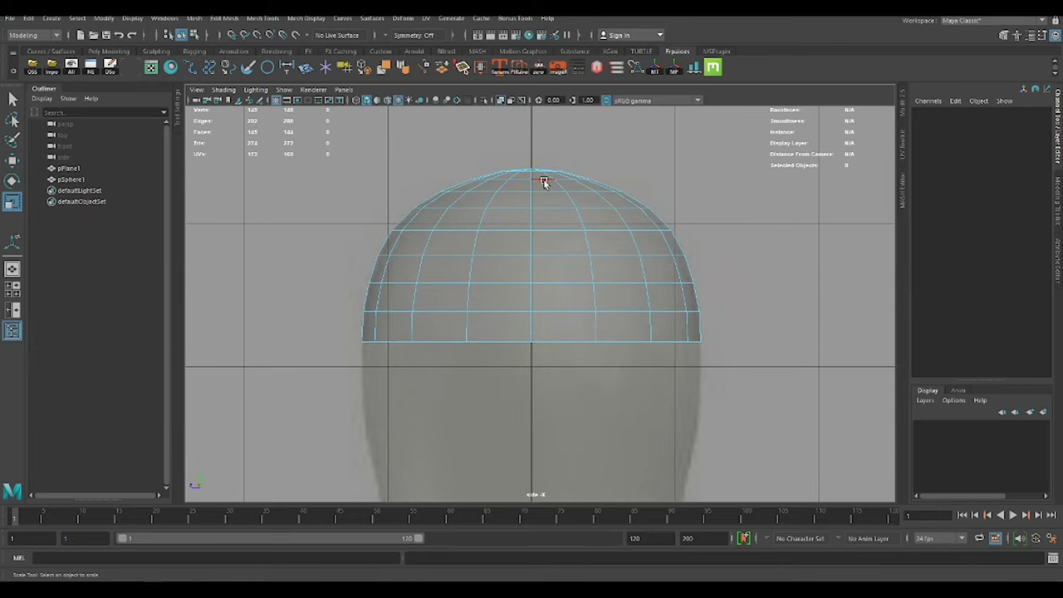
- Smooth the dome's top edge loop, then extrude the bottom loop and move it down the neck
double_click(544, 181)
shift+right_drag(699, 190, 702, 308)
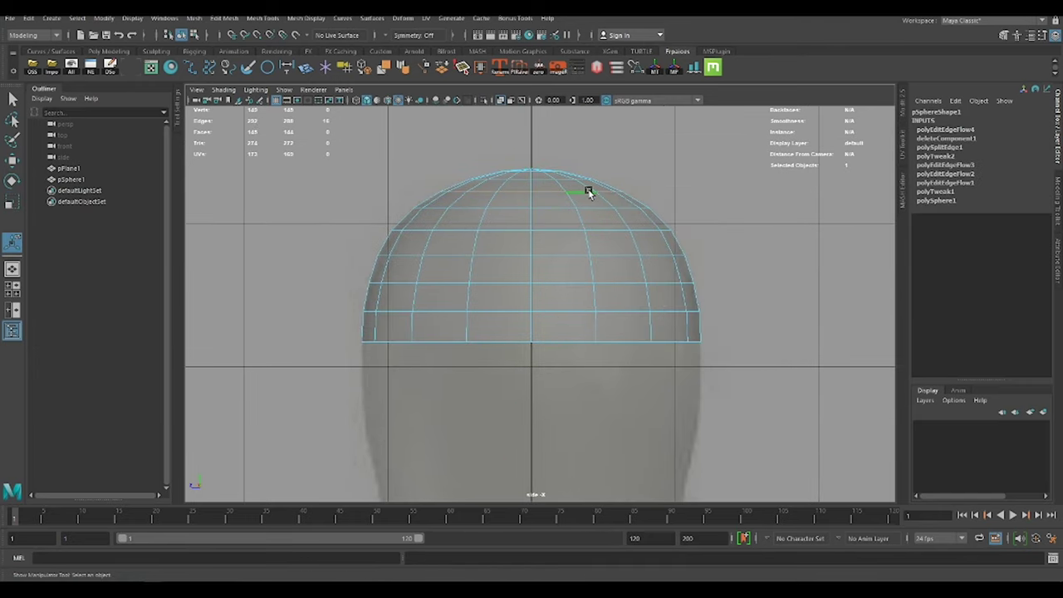
double_click(628, 268)
key(ctrl+e)
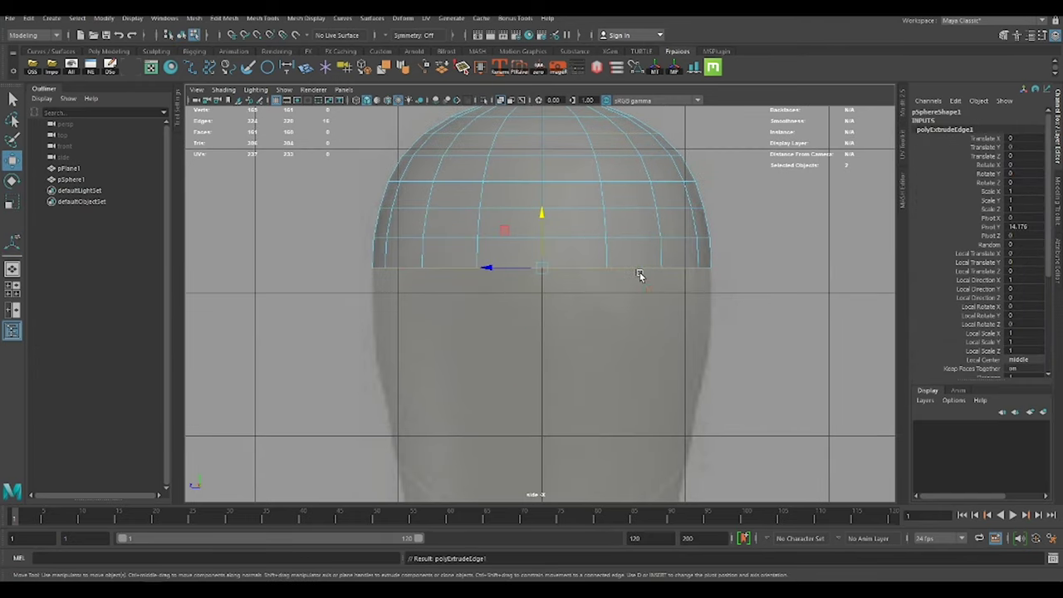
scroll(537, 301, down, 5)
scroll(551, 201, up, 4)
drag(552, 202, 549, 214)
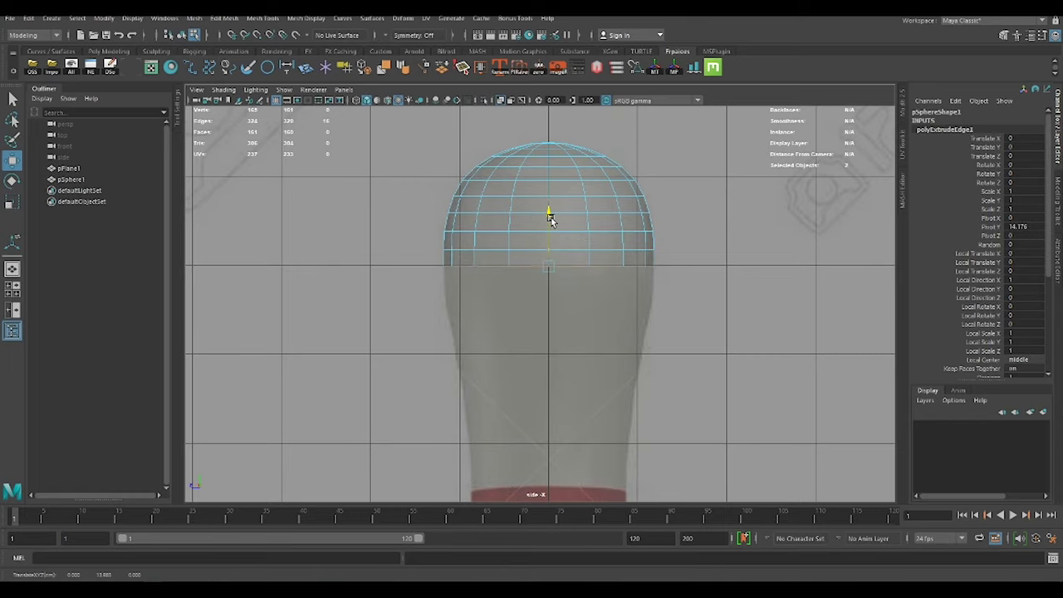
key(w)
scroll(581, 269, up, 2)
drag(518, 180, 521, 217)
key(r)
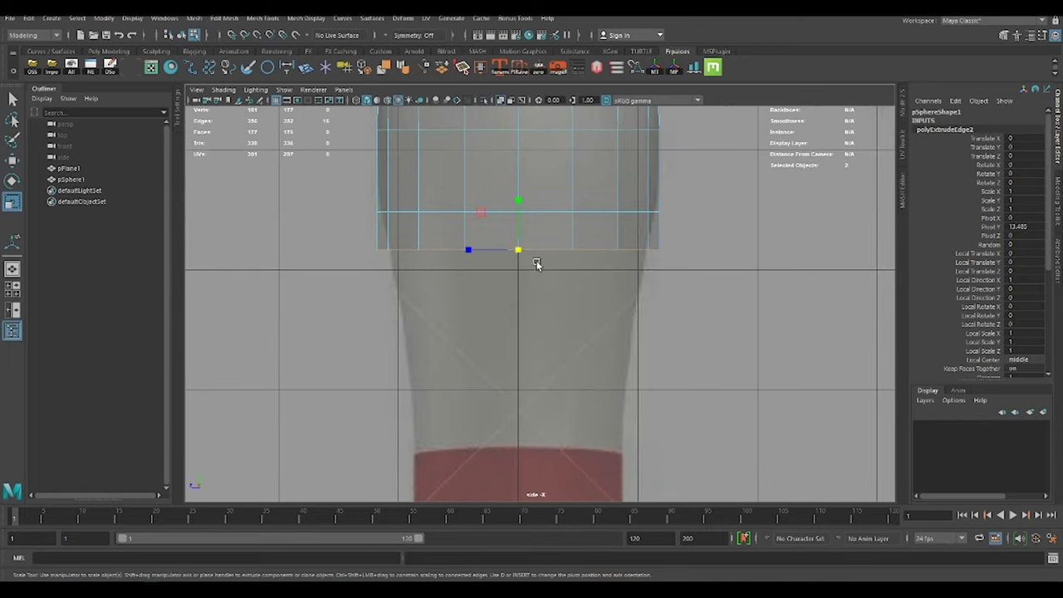
- Narrow the bottom ring to fit the neck and extrude another ring further down
click(497, 253)
alt+middle_drag(514, 219, 537, 203)
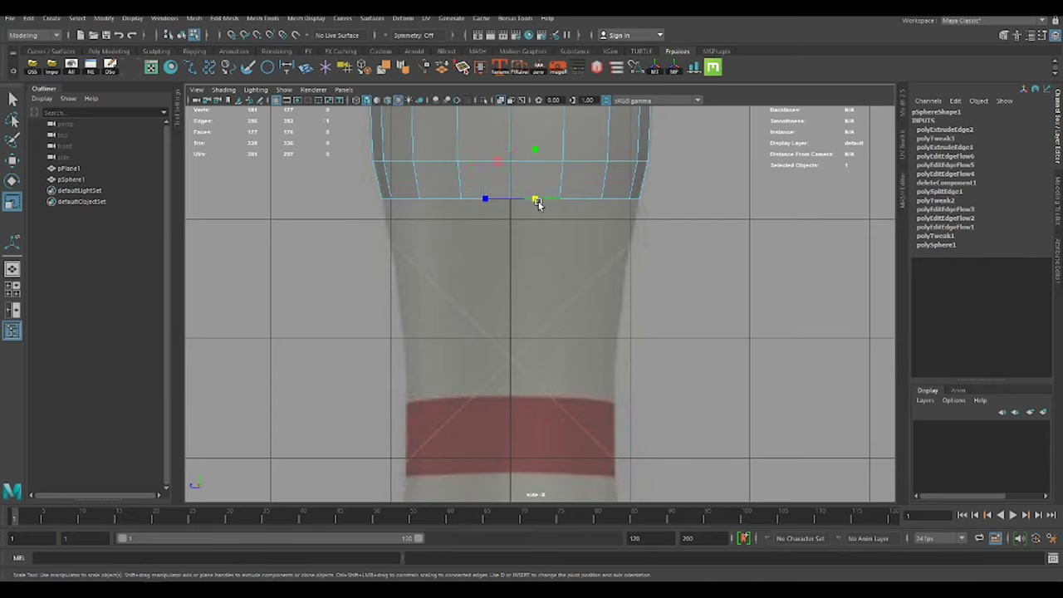
mouse_move(520, 172)
mouse_down()
mouse_move(524, 235)
mouse_move(492, 281)
mouse_up()
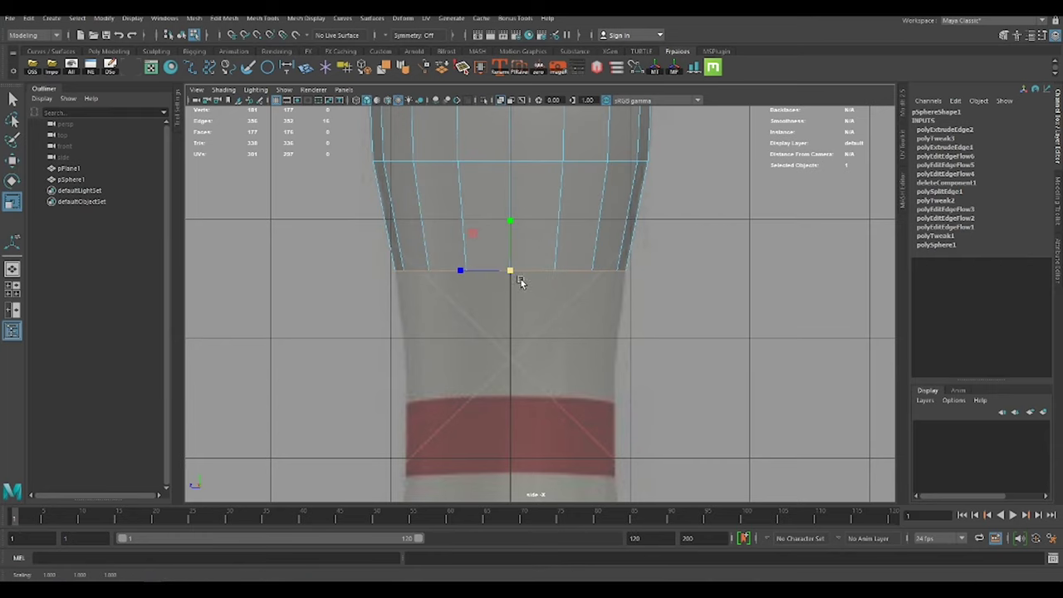
key(ctrl+e)
drag(512, 235, 493, 349)
scroll(581, 362, down, 5)
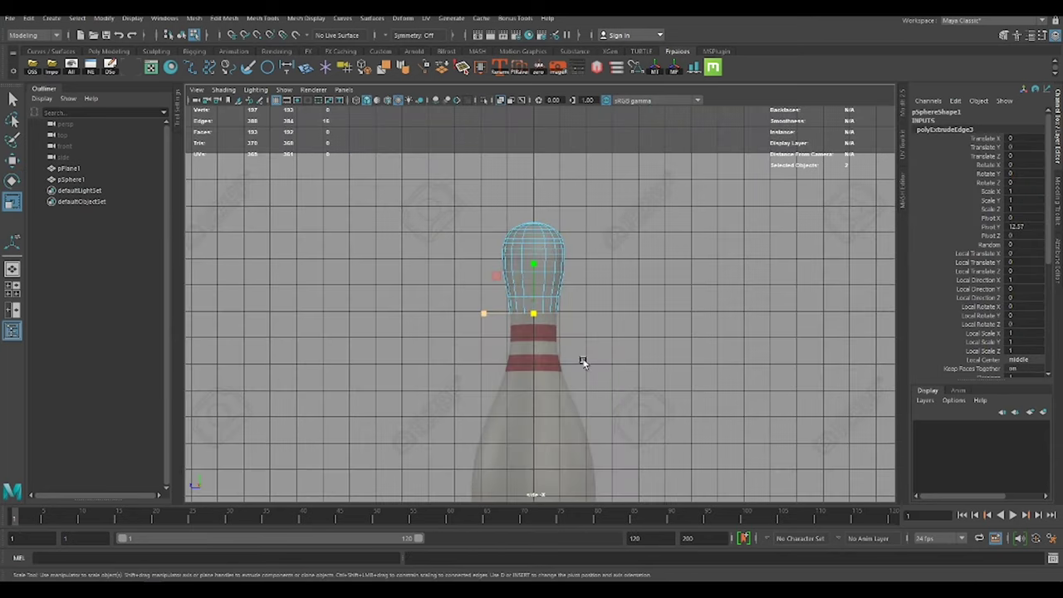
scroll(581, 362, up, 5)
- Apply Edit Edge Flow to an upper neck loop so it follows the curve
double_click(550, 222)
shift+right_drag(640, 238, 652, 304)
scroll(683, 233, up, 4)
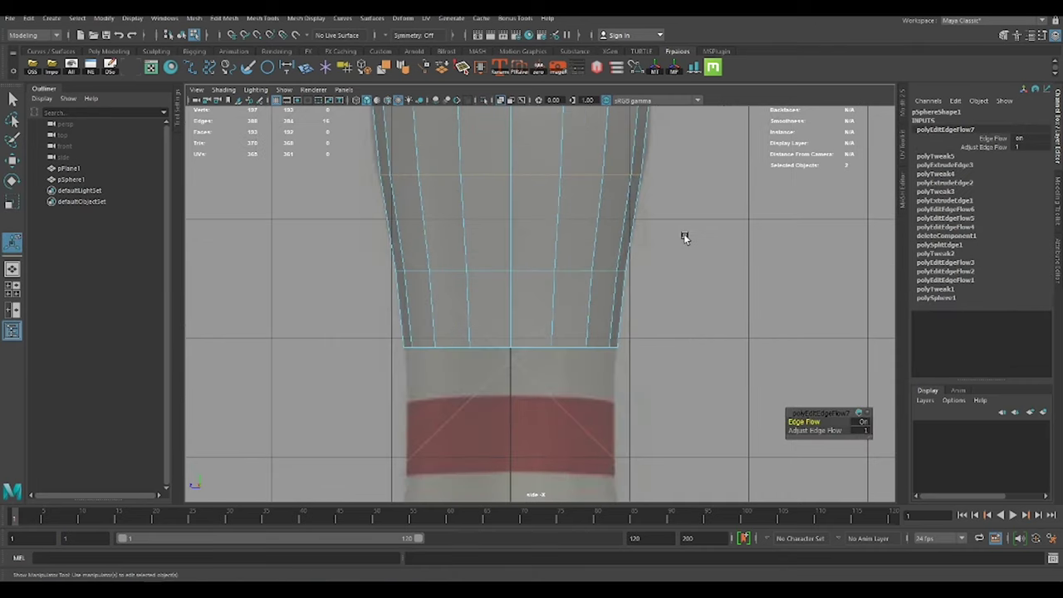
alt+middle_drag(683, 237, 618, 264)
- Extrude a new ring below the red stripes and widen it to the pin's body flare
key(w)
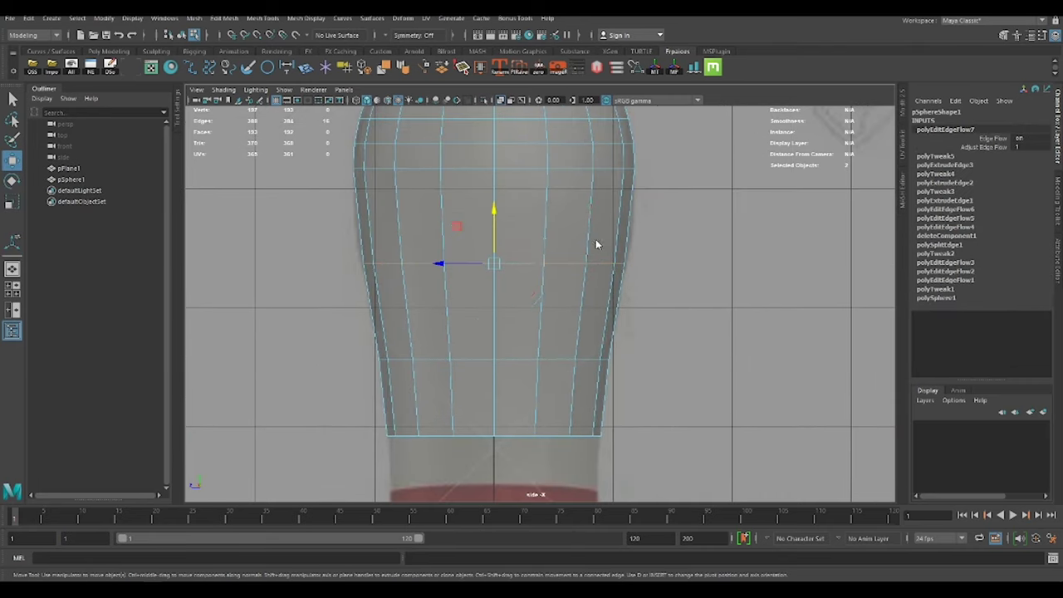
key(ctrl+e)
scroll(494, 258, up, 3)
alt+middle_drag(495, 259, 488, 206)
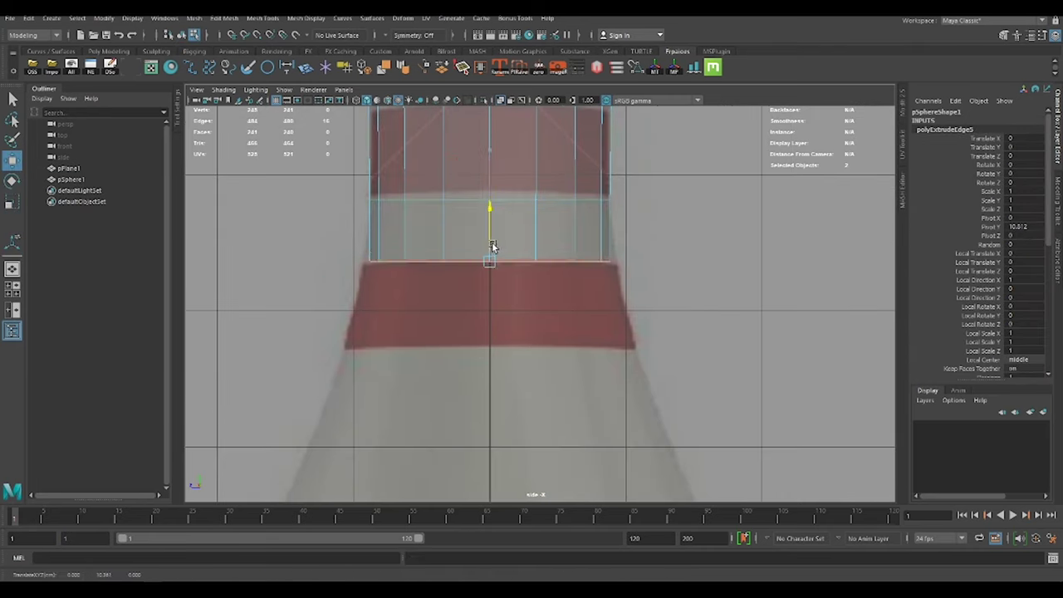
drag(488, 203, 502, 273)
alt+middle_drag(501, 271, 654, 260)
scroll(602, 311, down, 5)
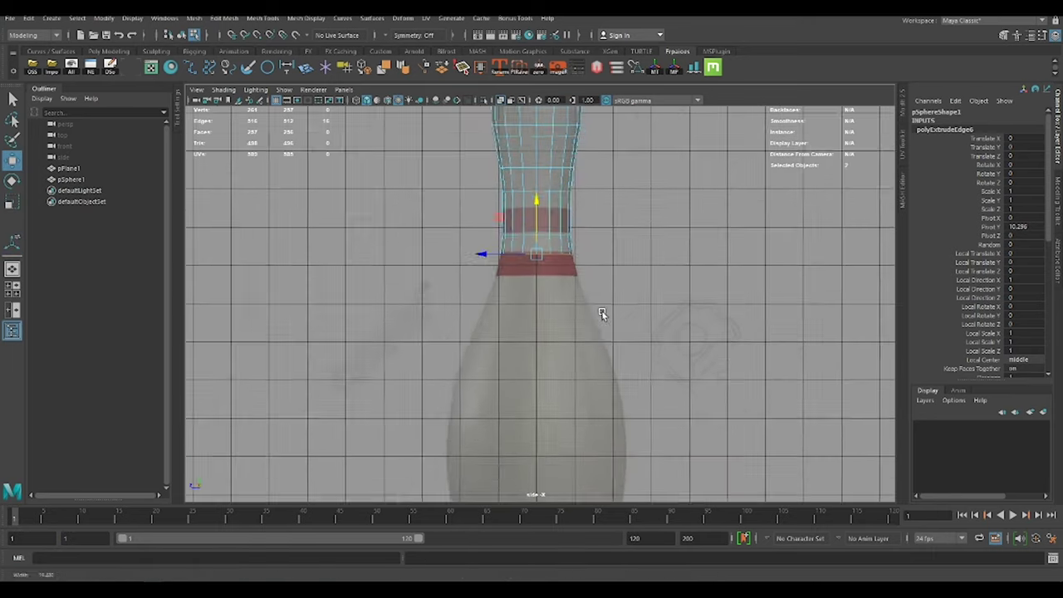
drag(602, 312, 541, 246)
key(r)
drag(511, 314, 591, 325)
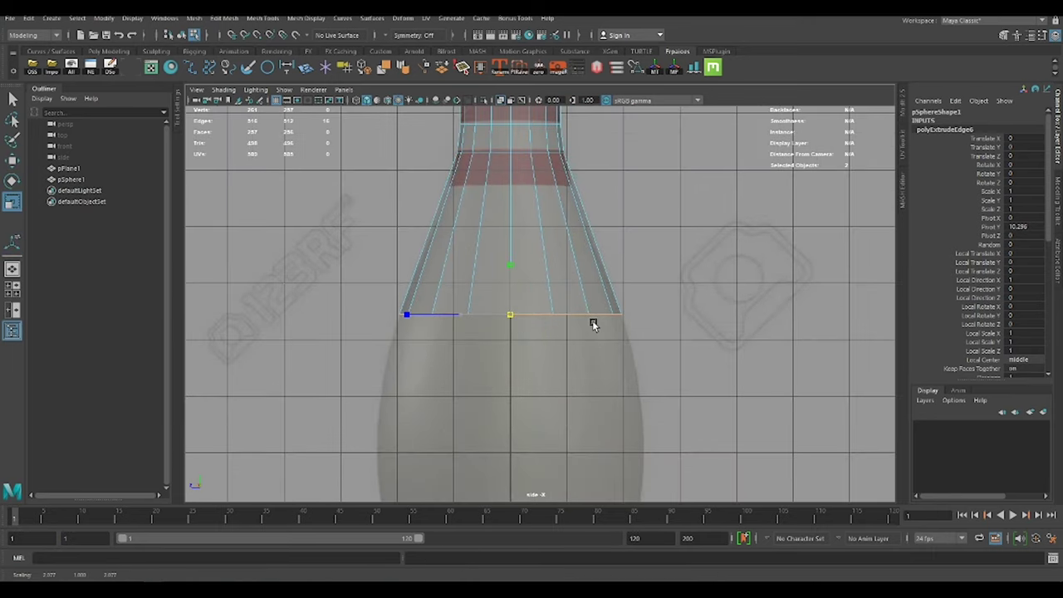
alt+middle_drag(591, 325, 622, 314)
scroll(508, 263, up, 3)
alt+middle_drag(508, 262, 548, 199)
- Smooth the flow of the head's edge loops with Edit Edge Flow
shift+right_drag(659, 194, 659, 261)
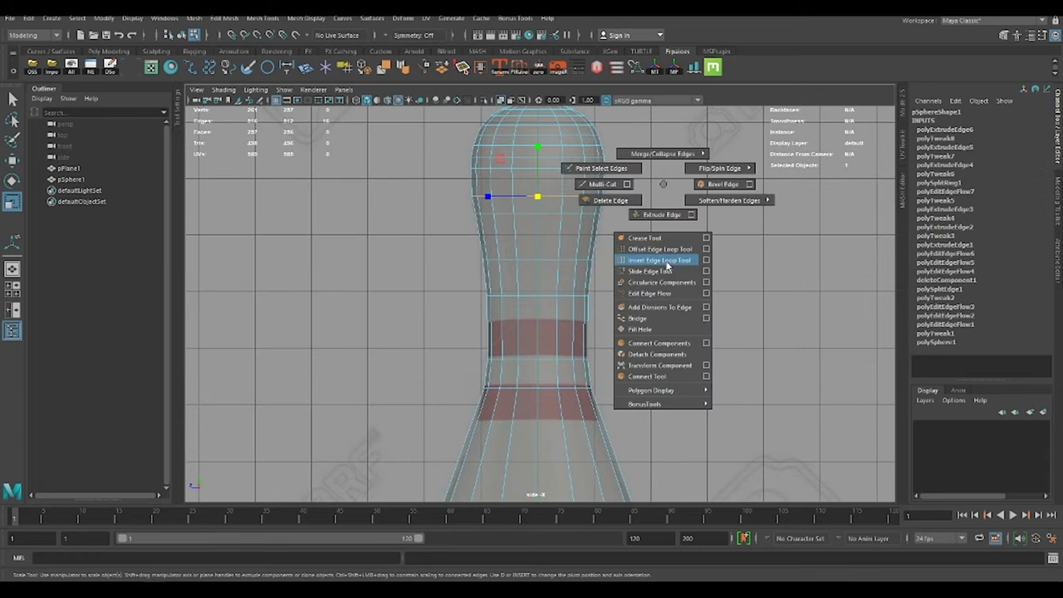
scroll(612, 348, up, 3)
key(g)
key(g)
key(g)
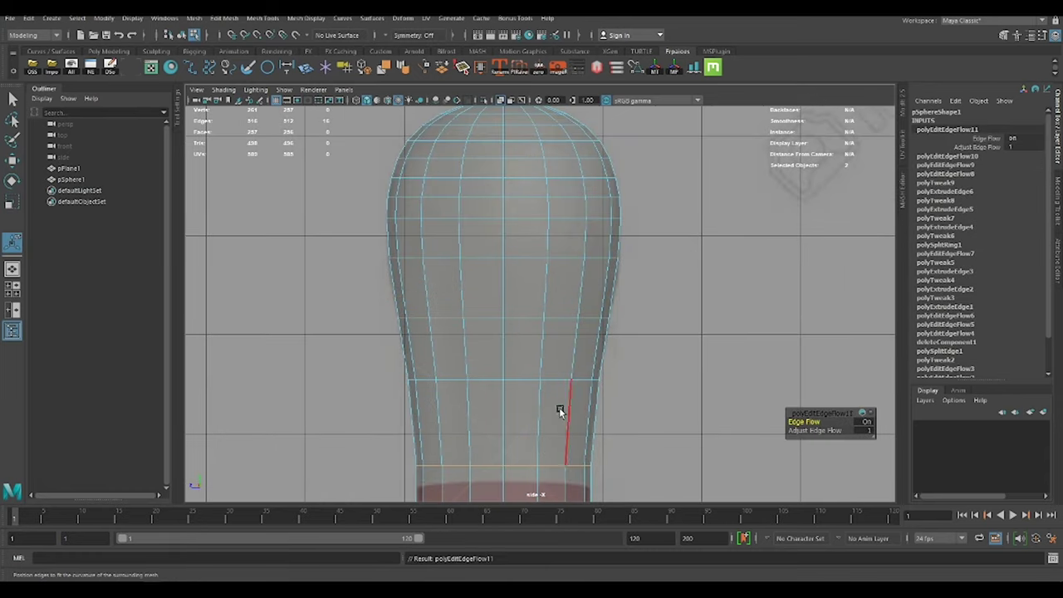
key(g)
key(g)
key(g)
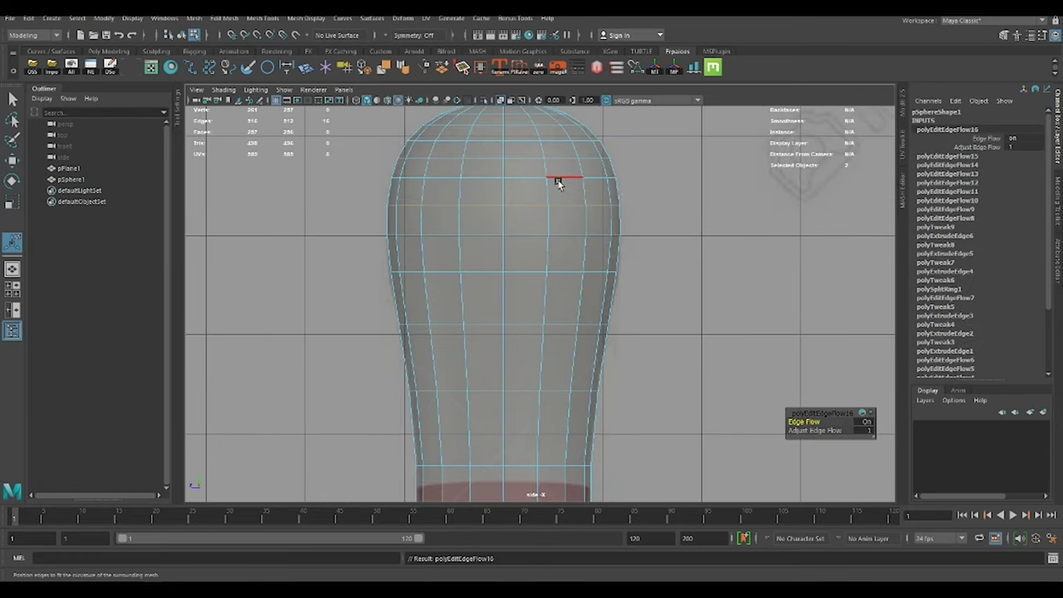
scroll(581, 403, down, 3)
mouse_move(581, 403)
alt+middle_down()
mouse_move(547, 314)
mouse_move(581, 313)
alt+middle_up()
- Extrude the bottom edge loop down onto the belly and fit its width to the outline
double_click(582, 313)
key(ctrl+e)
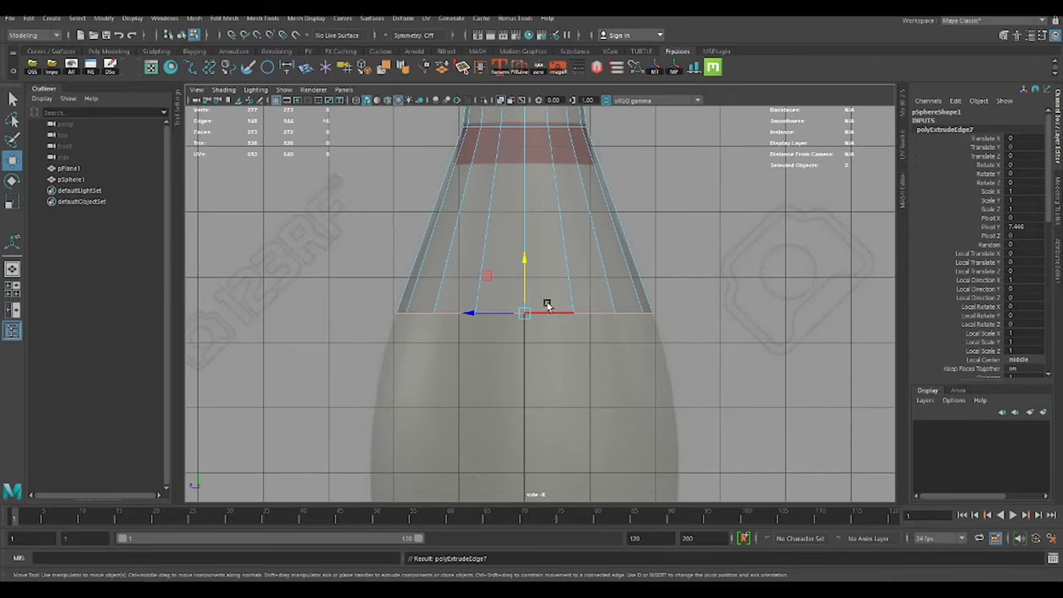
drag(546, 301, 553, 403)
alt+middle_drag(553, 404, 553, 299)
key(r)
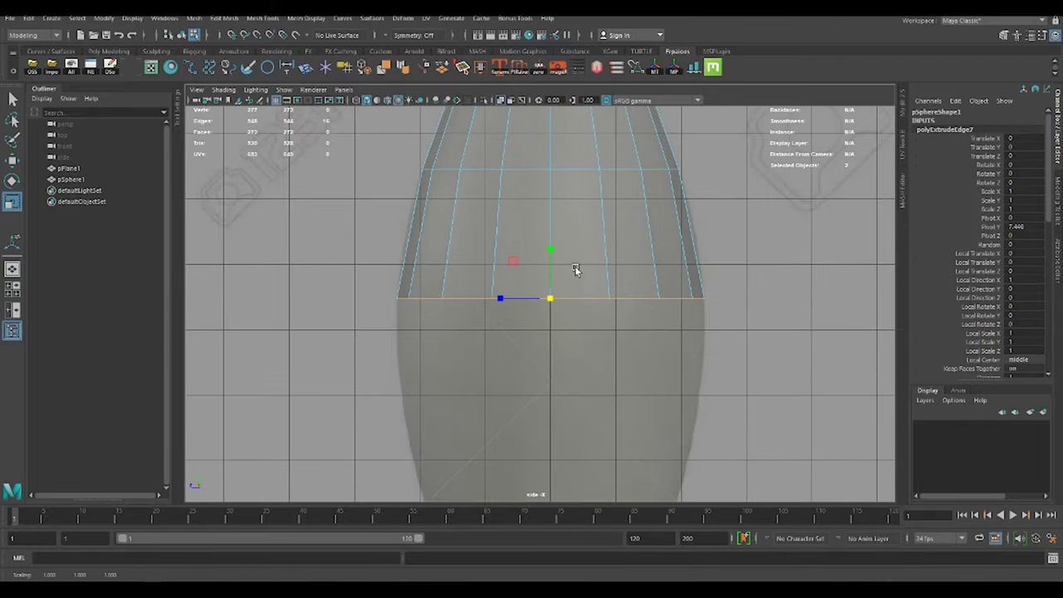
key(w)
key(ctrl+e)
key(r)
drag(537, 326, 515, 317)
- Extrude another ring and pull it down the body toward the base
key(ctrl+e)
key(w)
alt+middle_drag(514, 318, 508, 295)
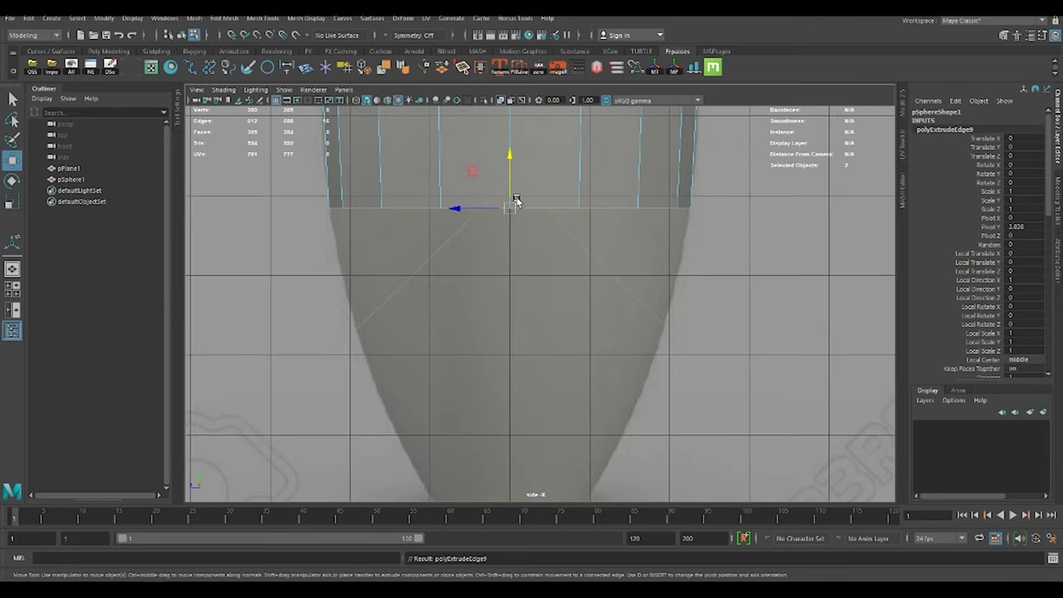
key(r)
mouse_move(514, 207)
mouse_down()
mouse_move(562, 349)
mouse_move(478, 353)
mouse_up()
alt+middle_drag(460, 348, 501, 301)
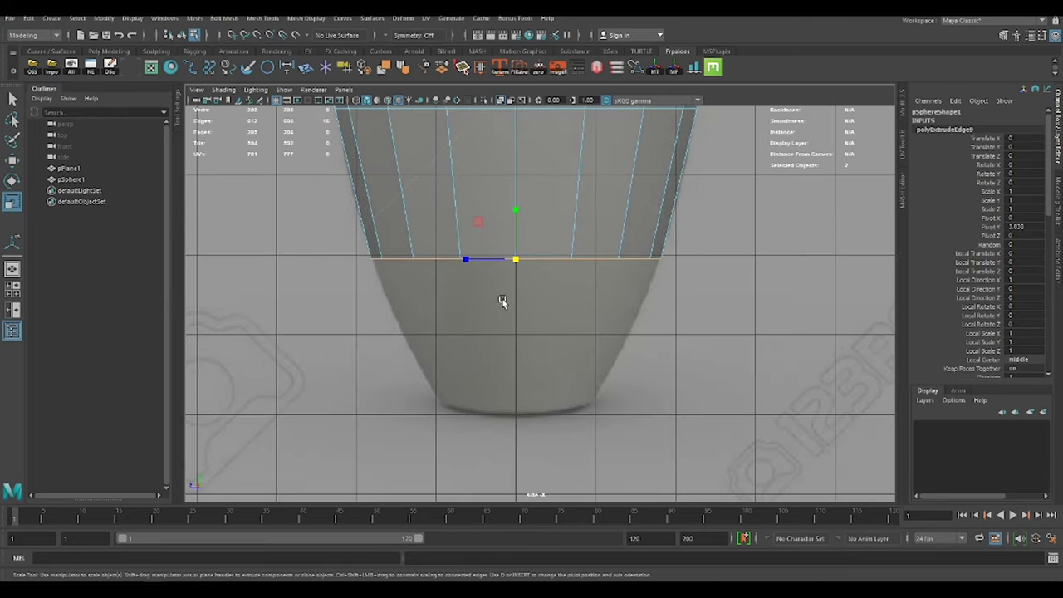
- Extrude a final ring and narrow it down to the pin's base
key(ctrl+e)
key(w)
drag(512, 209, 538, 349)
scroll(581, 332, up, 3)
key(r)
mouse_move(636, 313)
mouse_down()
mouse_move(385, 332)
mouse_move(325, 325)
mouse_up()
shift+right_drag(377, 331, 477, 291)
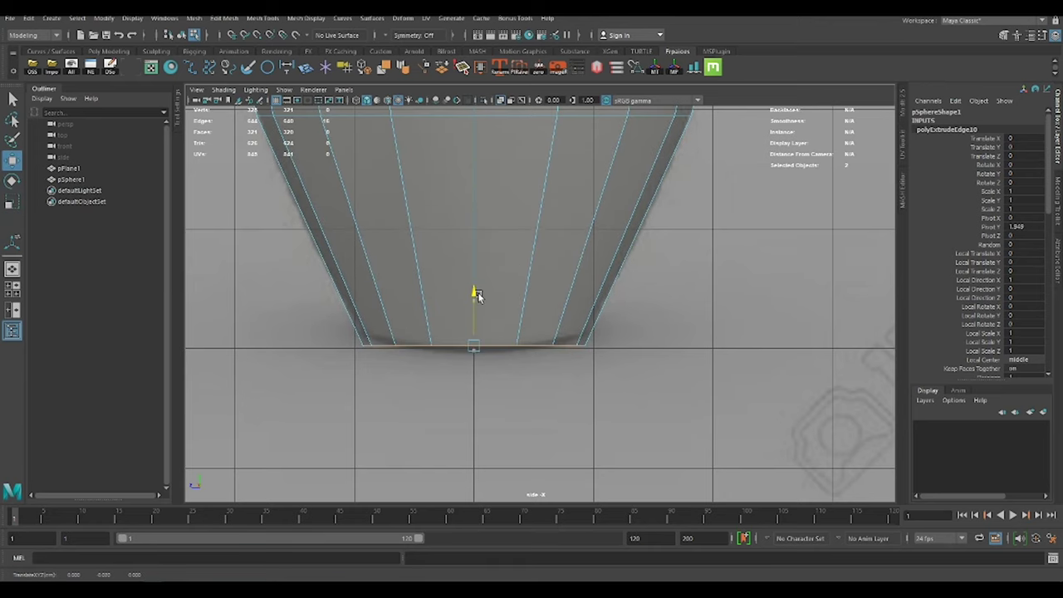
- Insert several edge loops across the pin body and fit their width to the outline
click(548, 328)
scroll(572, 296, up, 3)
key(ctrl+e)
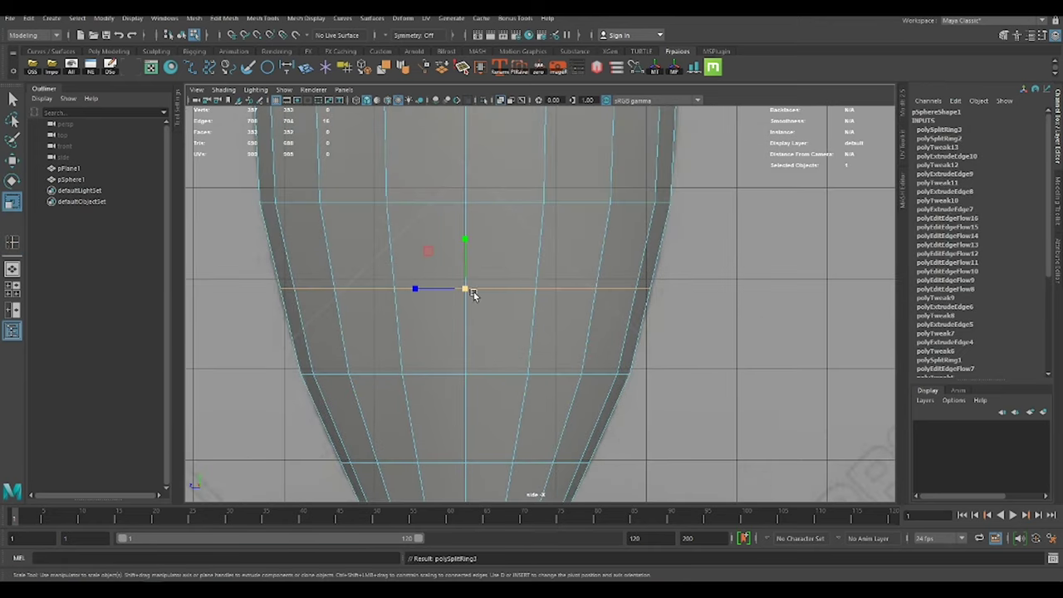
click(551, 281)
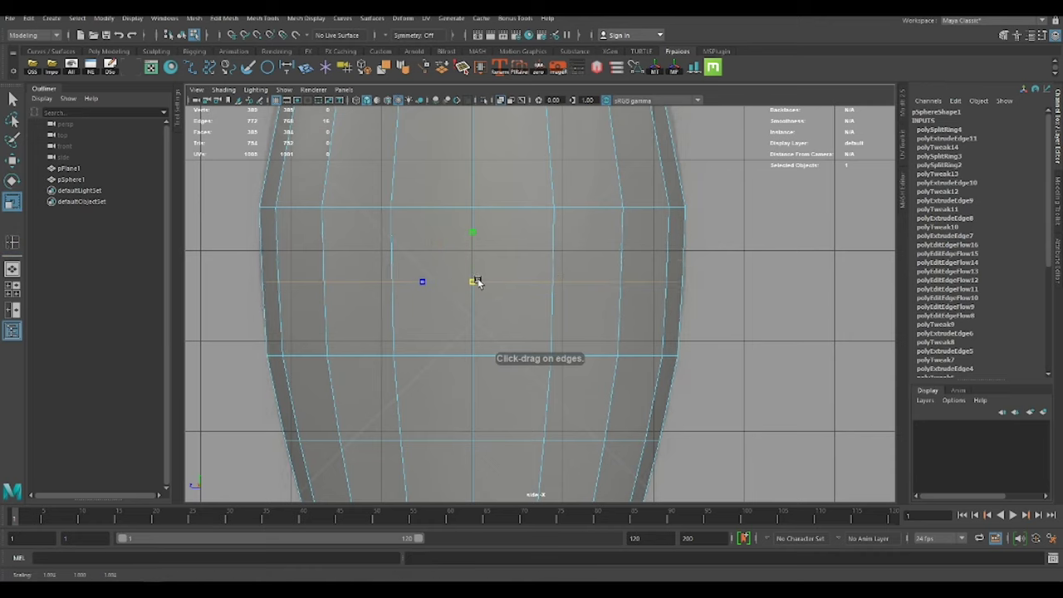
key(r)
alt+middle_drag(476, 281, 586, 279)
click(490, 250)
key(r)
mouse_move(493, 254)
alt+middle_down()
mouse_move(610, 357)
mouse_move(534, 314)
alt+middle_up()
- Insert an edge loop below the lower red stripe and fit it to the curvature
alt+middle_drag(570, 217, 577, 322)
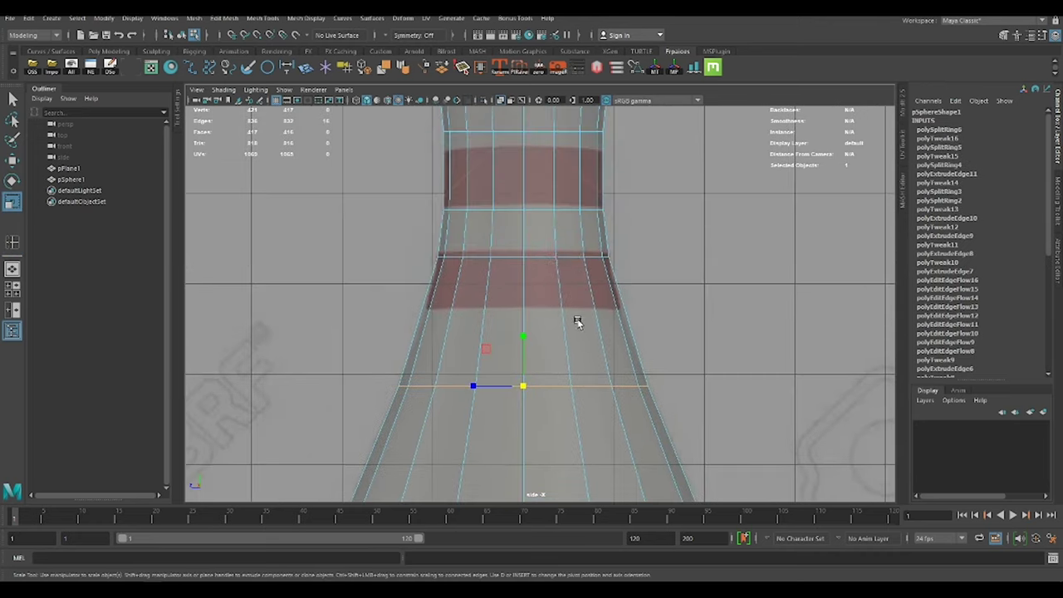
click(525, 314)
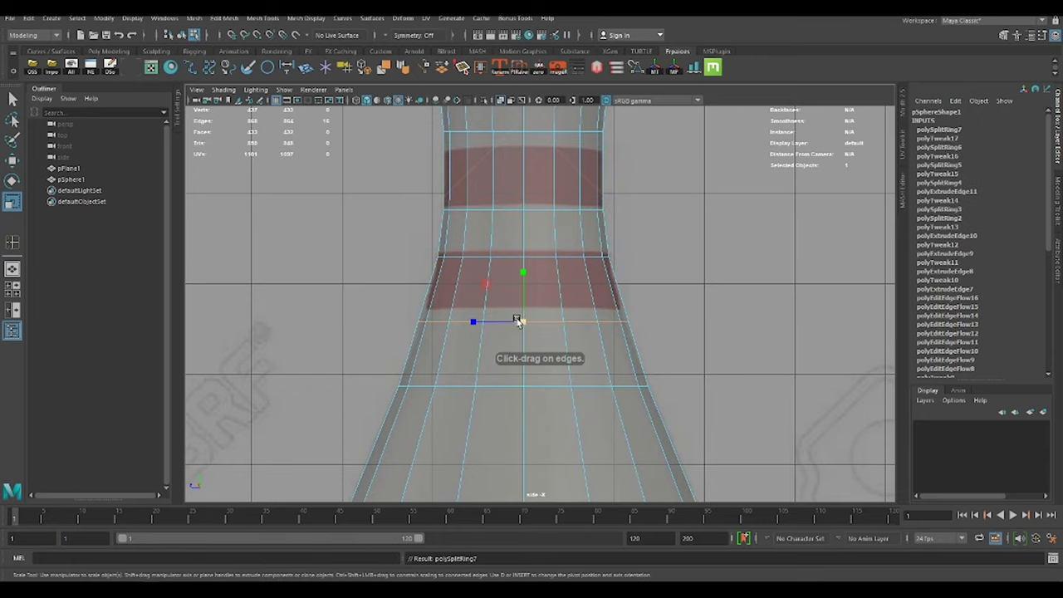
key(r)
alt+middle_drag(519, 316, 554, 318)
double_click(545, 262)
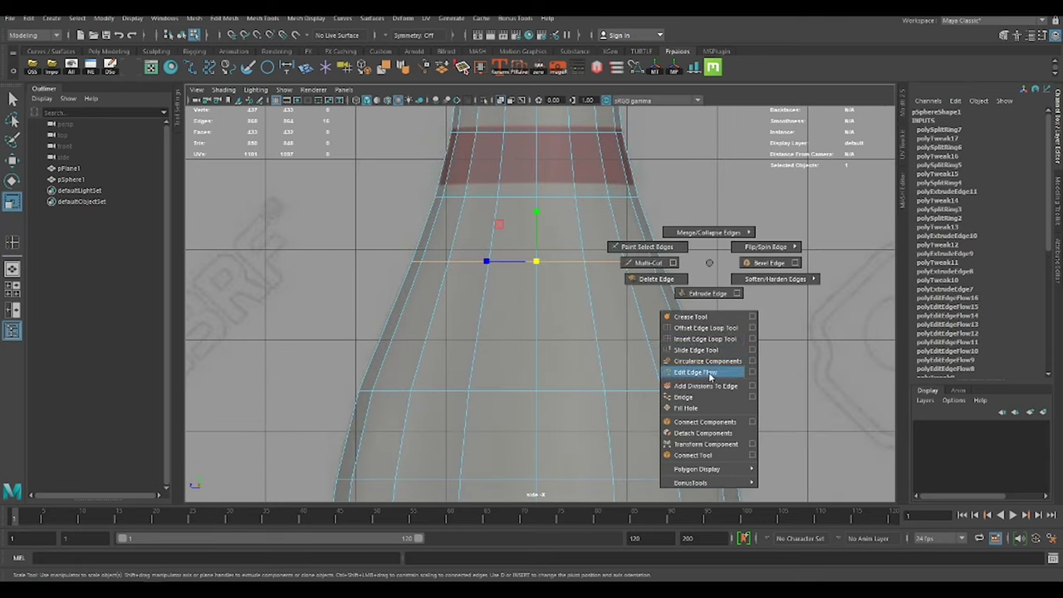
shift+right_drag(704, 263, 704, 373)
- Fit the loop at the lower stripe's edge to the surrounding curvature
alt+middle_drag(537, 297, 563, 347)
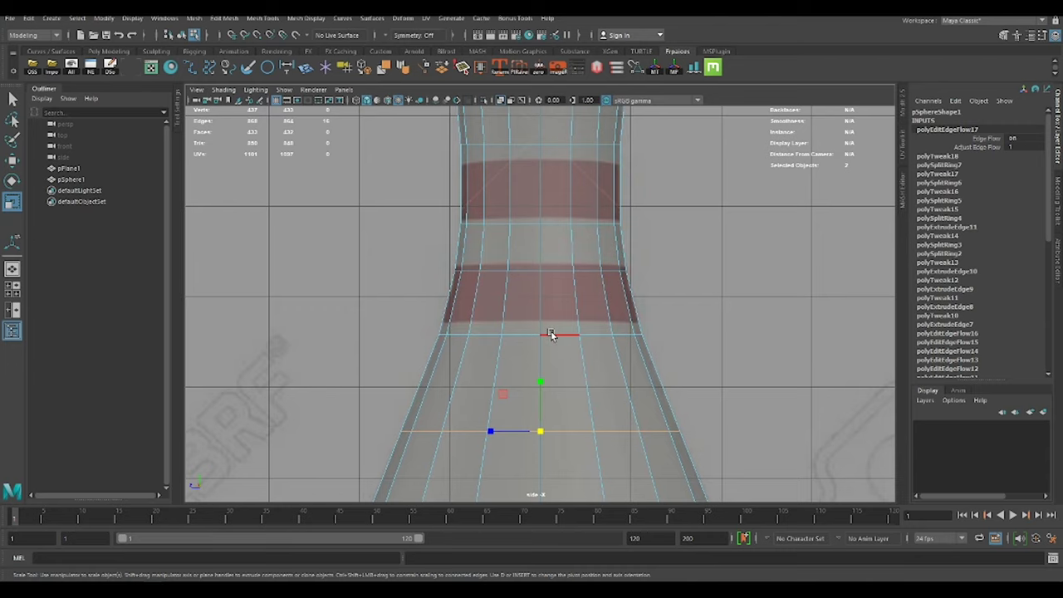
double_click(550, 334)
shift+right_drag(550, 334, 697, 316)
key(q)
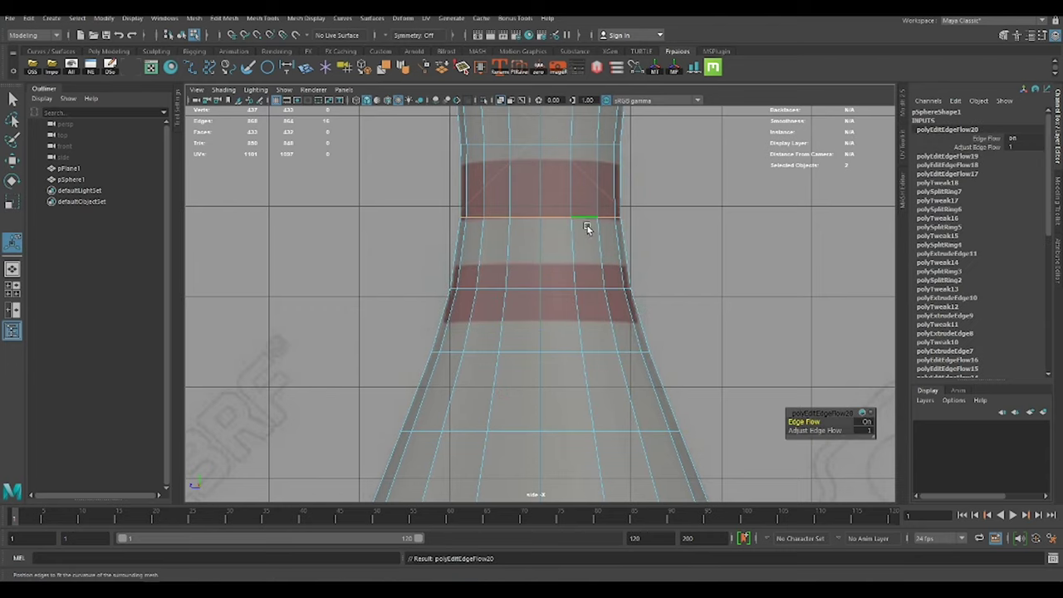
scroll(581, 249, down, 5)
click(572, 315)
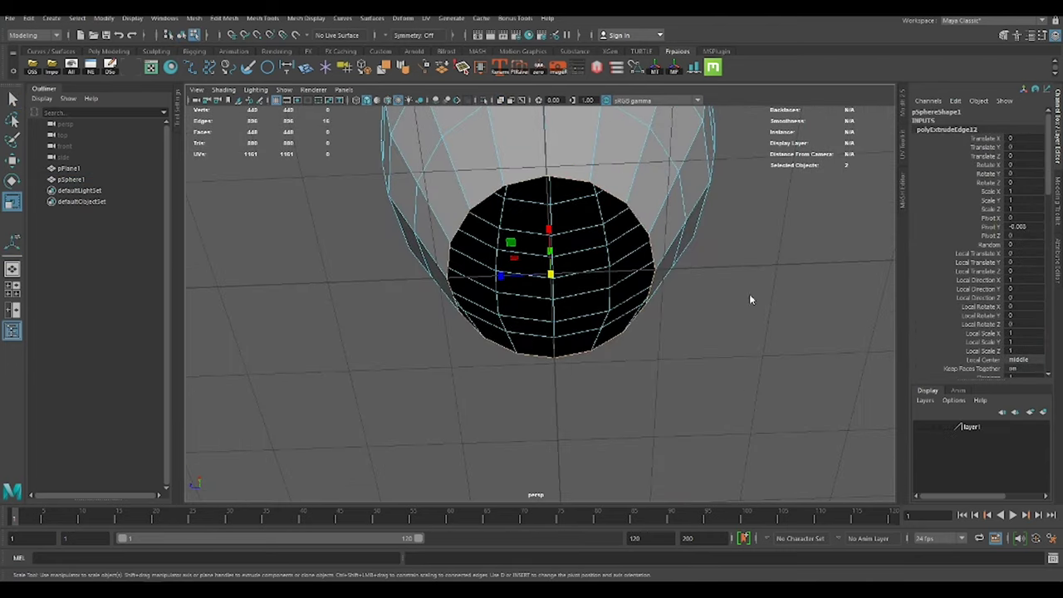
- Bevel the pin's bottom edge loop to soften the base edge
double_click(664, 238)
shift+right_drag(736, 240, 736, 278)
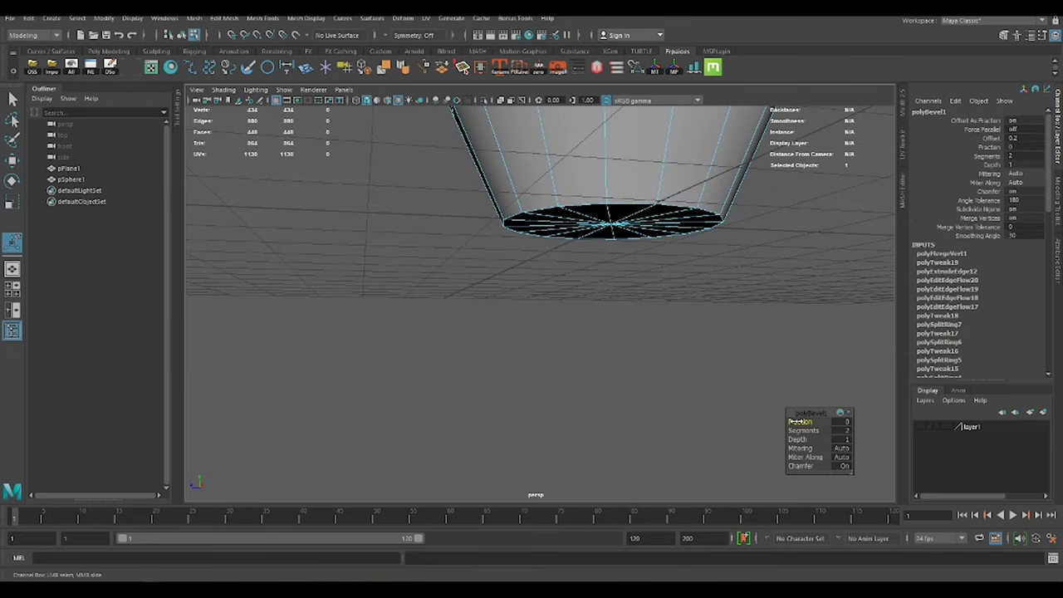
alt+drag(793, 421, 654, 308)
click(600, 309)
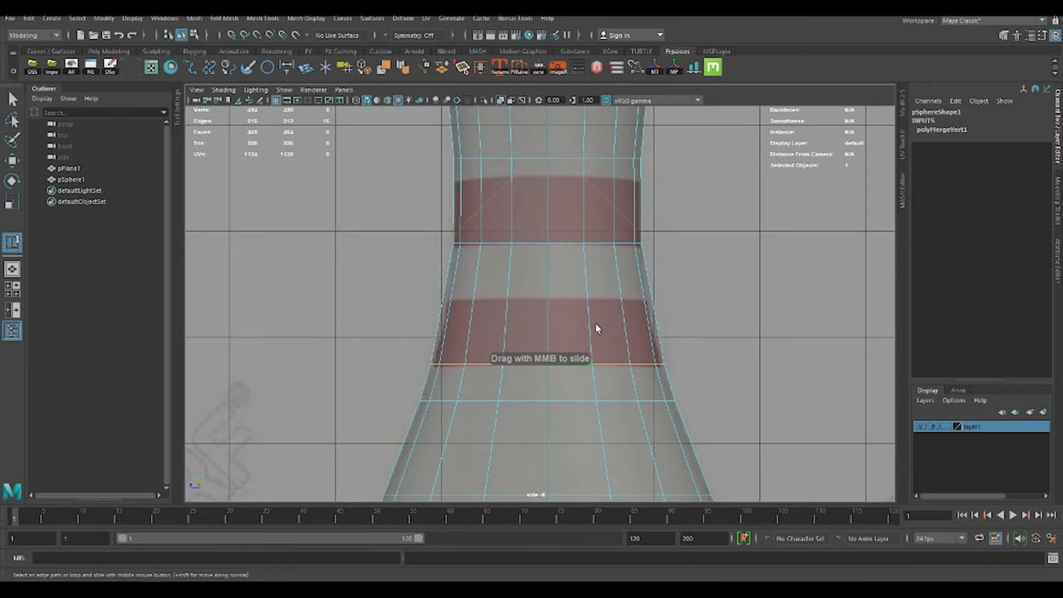
- Insert an edge loop inside the lower red stripe, resize it and fit it to the curvature
key(r)
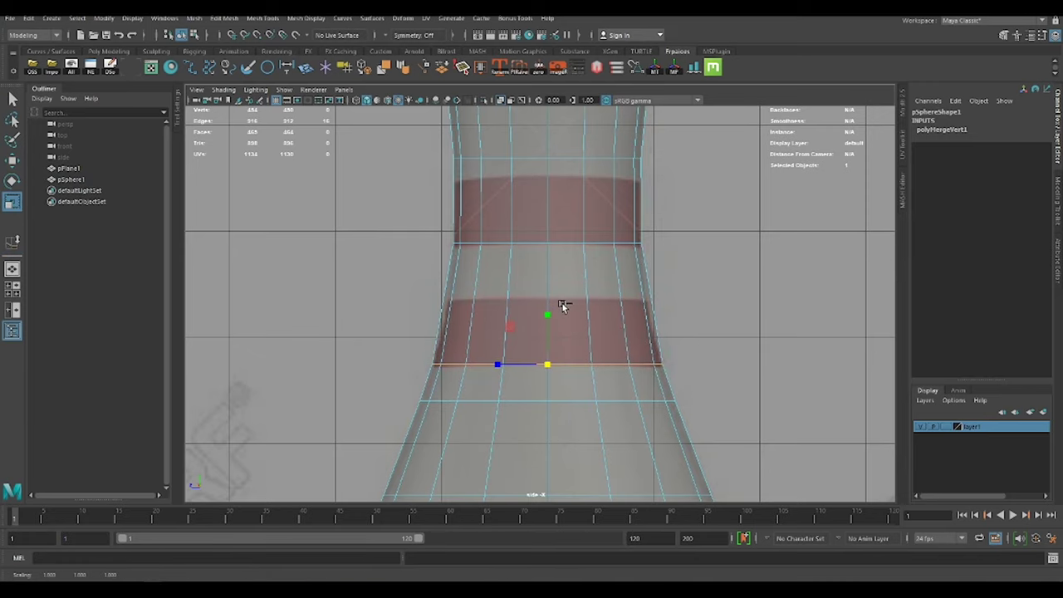
click(548, 300)
key(w)
key(r)
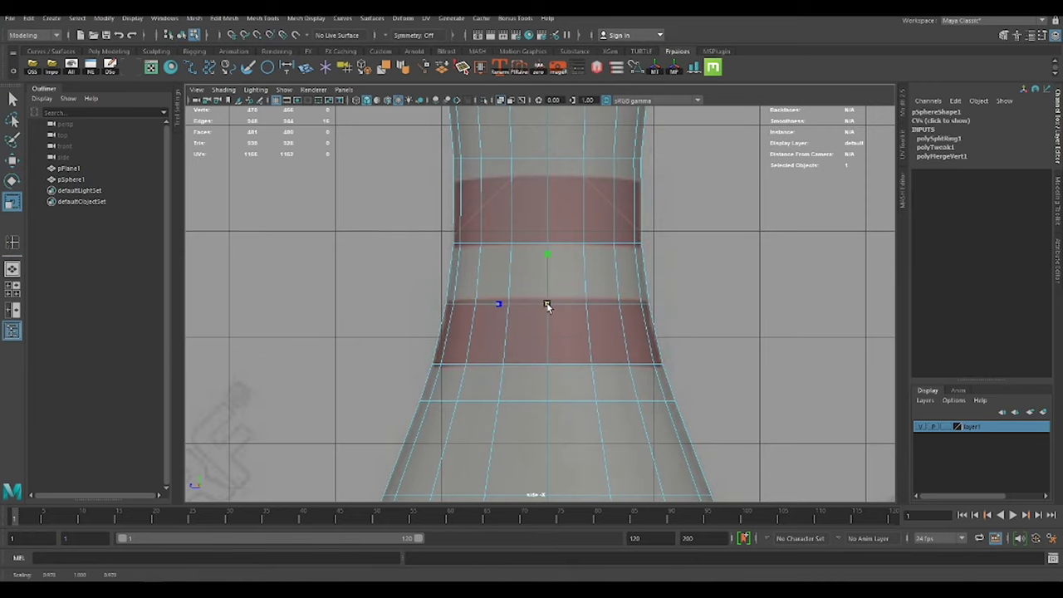
alt+middle_drag(575, 164, 575, 202)
key(ctrl+shift+s)
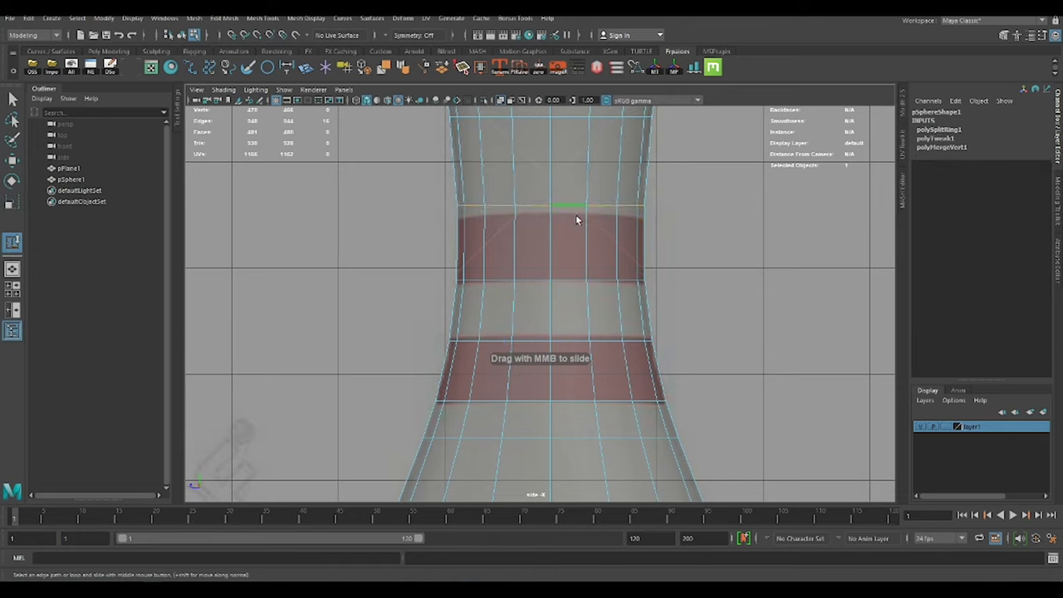
shift+right_drag(740, 185, 735, 280)
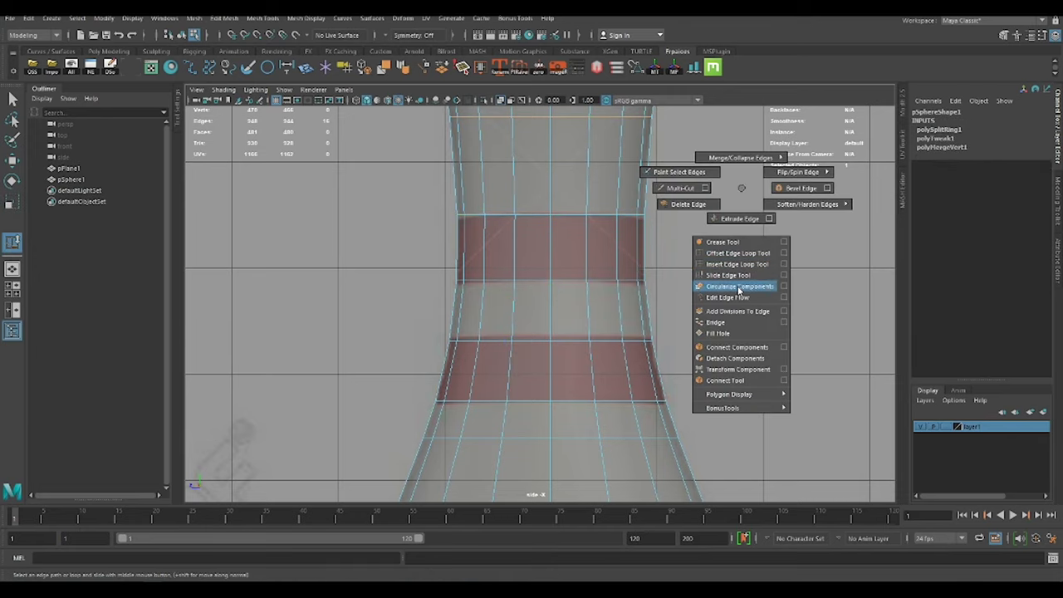
scroll(615, 313, down, 5)
scroll(589, 356, up, 2)
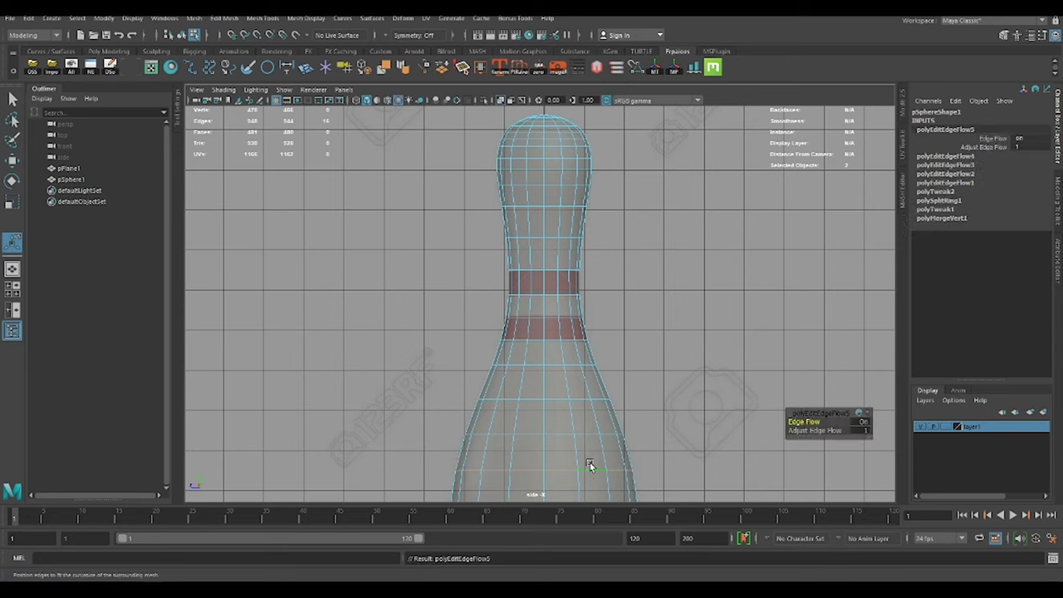
scroll(589, 462, up, 2)
- Return the pin to object mode and assign it a new Blinn material
key(F8)
right_click(628, 302)
click(734, 367)
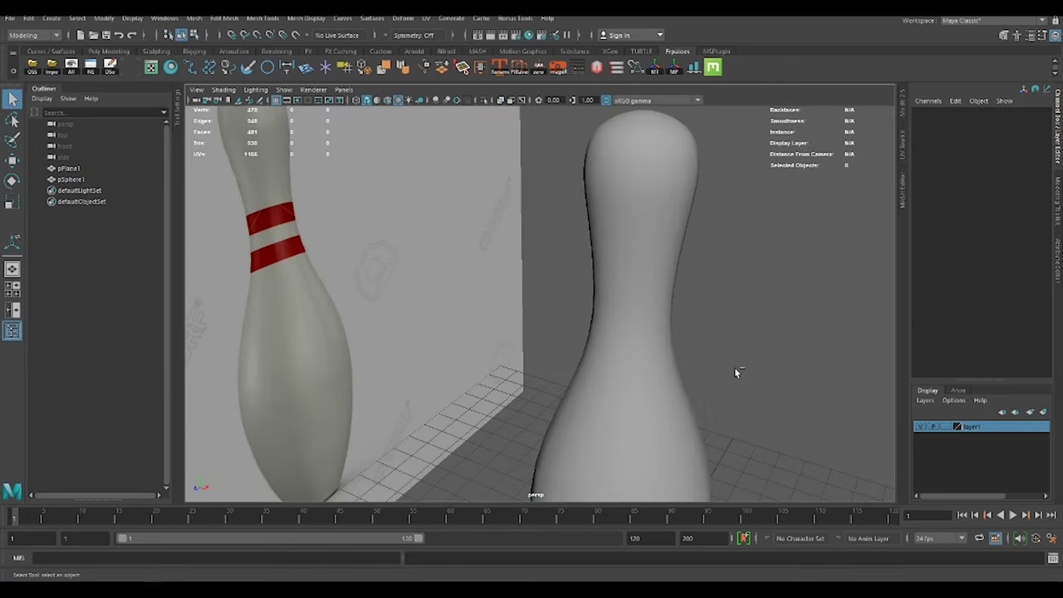
scroll(734, 367, down, 3)
click(573, 332)
right_click(683, 284)
click(690, 349)
click(451, 265)
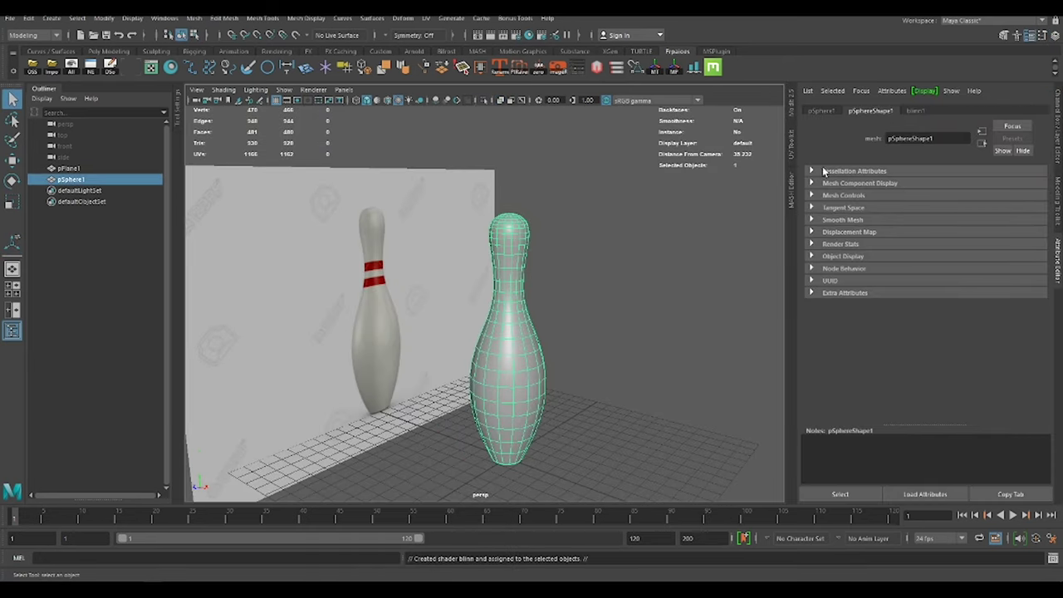
- Set the blinn1 colour to white and rename the material White
click(907, 235)
click(893, 284)
double_click(882, 137)
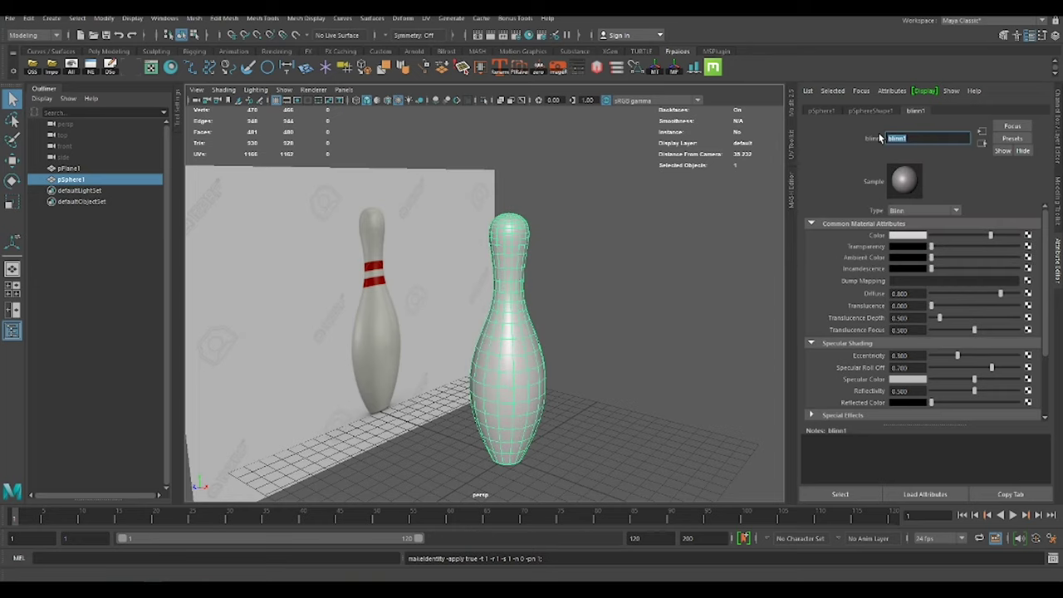
- Assign the stripe band faces a new Blinn named Red with saturated red colour
click(542, 280)
scroll(543, 280, up, 3)
right_click(540, 282)
click(541, 308)
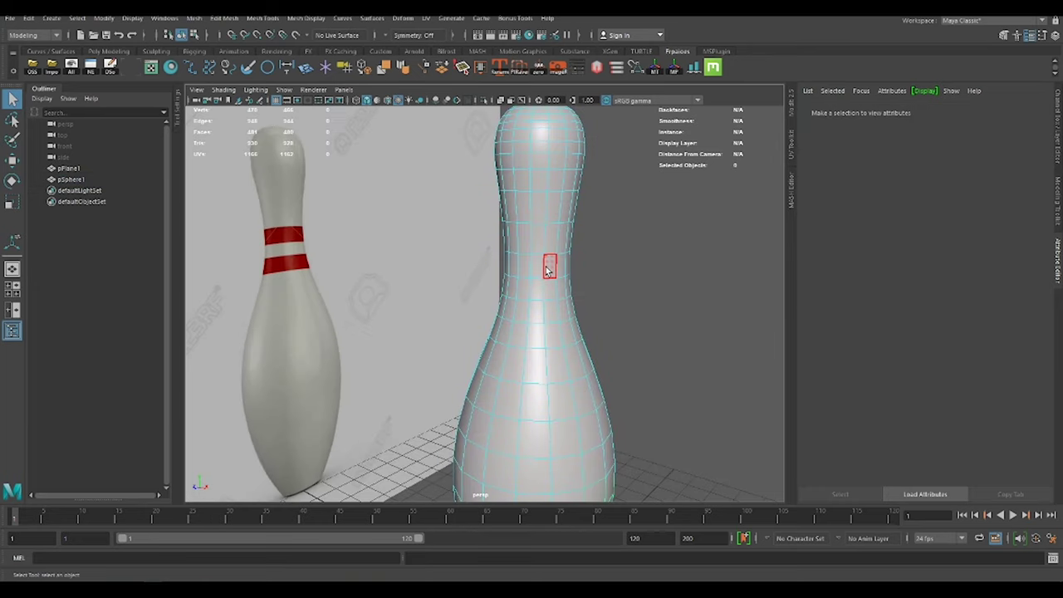
click(538, 291)
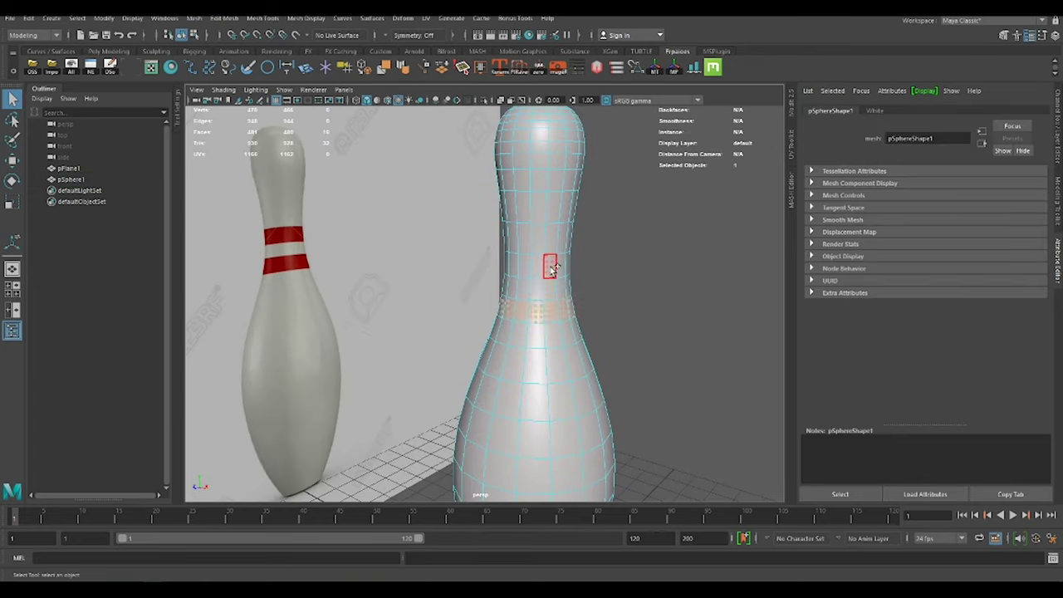
right_drag(671, 268, 449, 271)
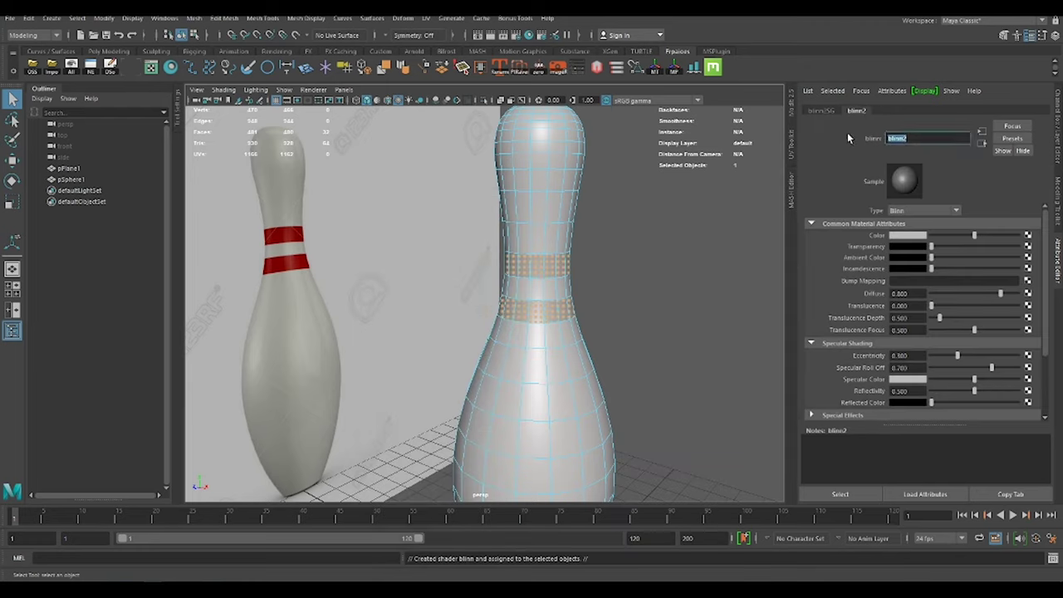
text(Red)
click(907, 235)
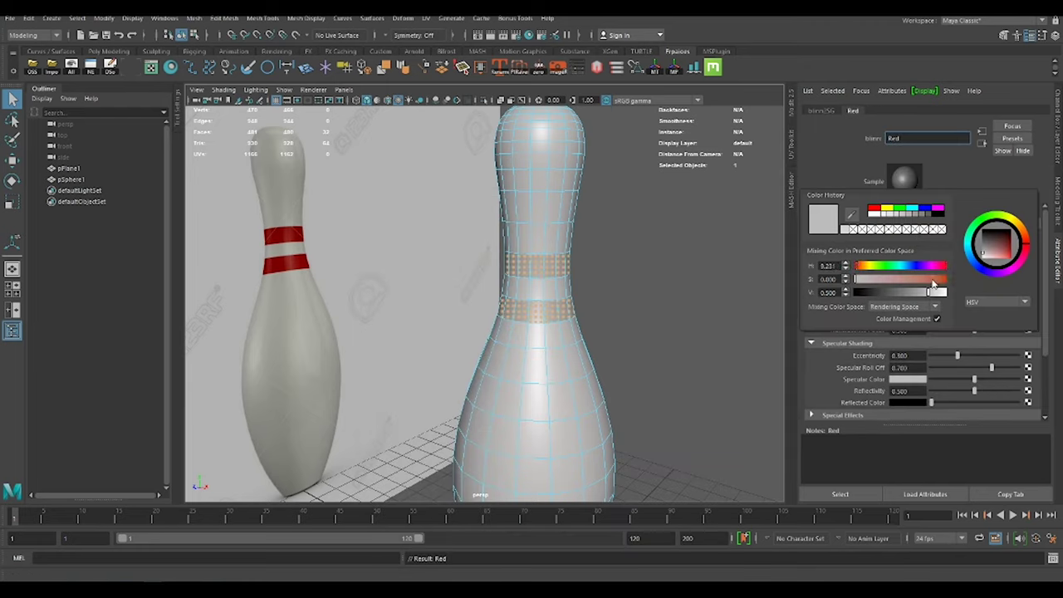
drag(934, 284, 939, 280)
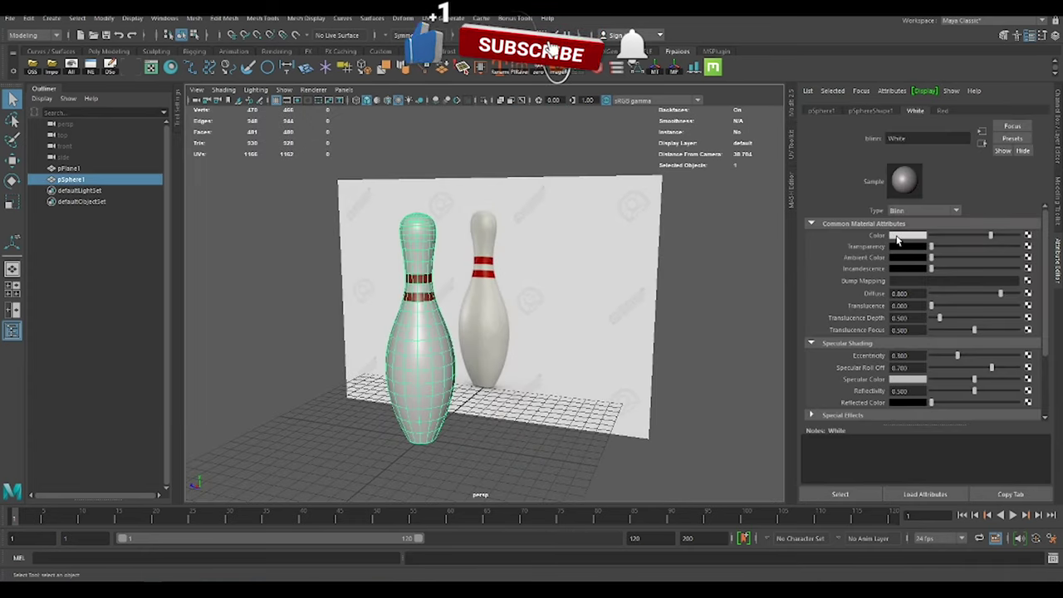
click(897, 237)
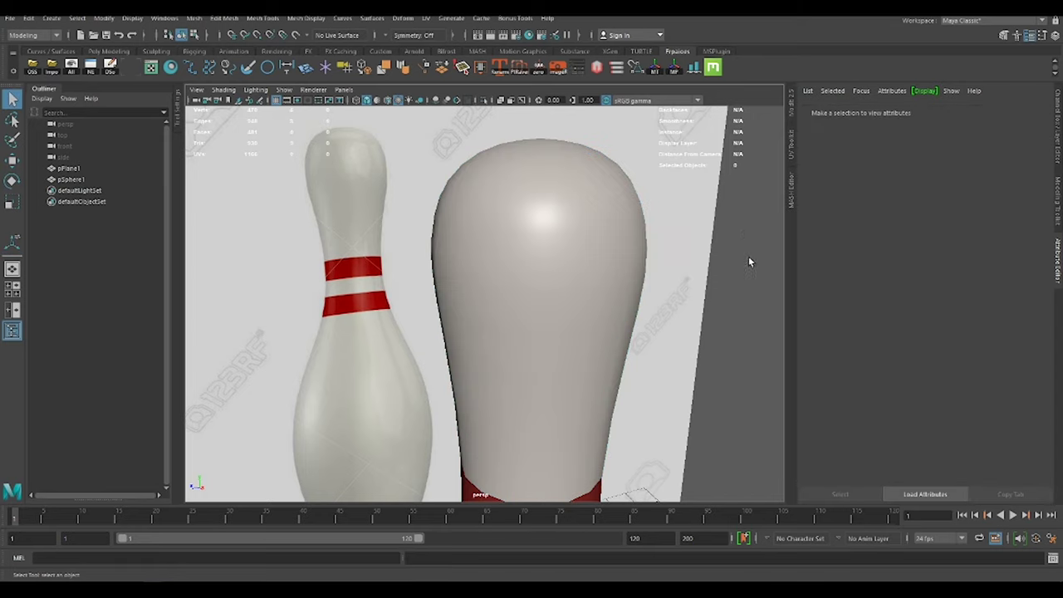
- Create a new sphere for the bowling ball and select the pCylinder6 cylinder
mouse_move(748, 256)
alt+mouse_down()
mouse_move(425, 262)
mouse_move(529, 315)
mouse_move(856, 415)
mouse_move(609, 290)
alt+mouse_up()
key(ctrl+a)
shift+right_drag(629, 306, 570, 301)
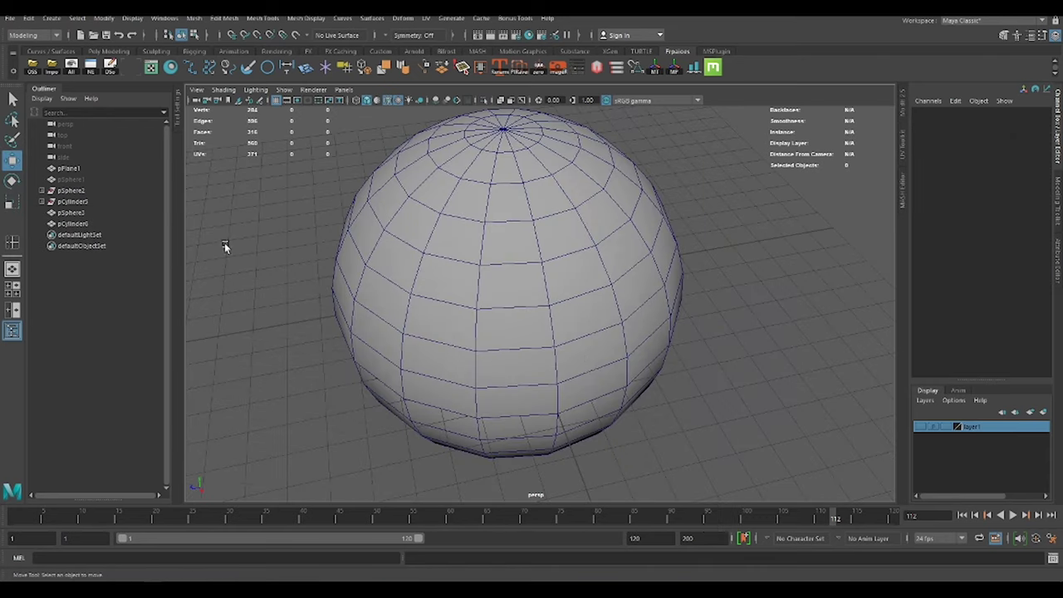
click(72, 223)
click(937, 235)
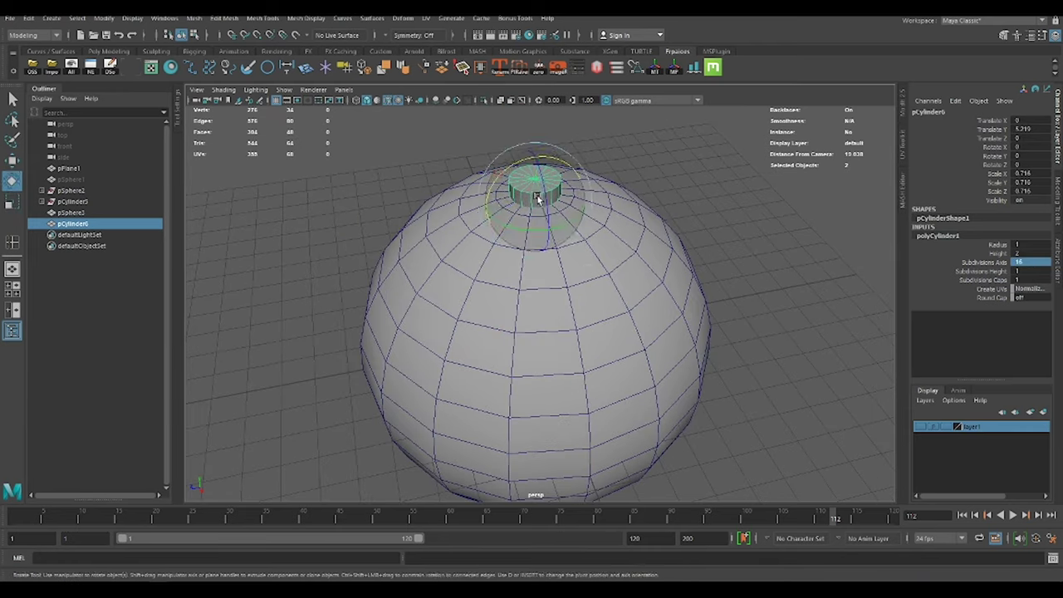
- Give the cylinder 8 axis subdivisions and rotate it into the sphere around the sphere-centre pivot
key(w)
mouse_move(559, 225)
alt+mouse_down()
mouse_move(575, 186)
mouse_move(456, 116)
alt+mouse_up()
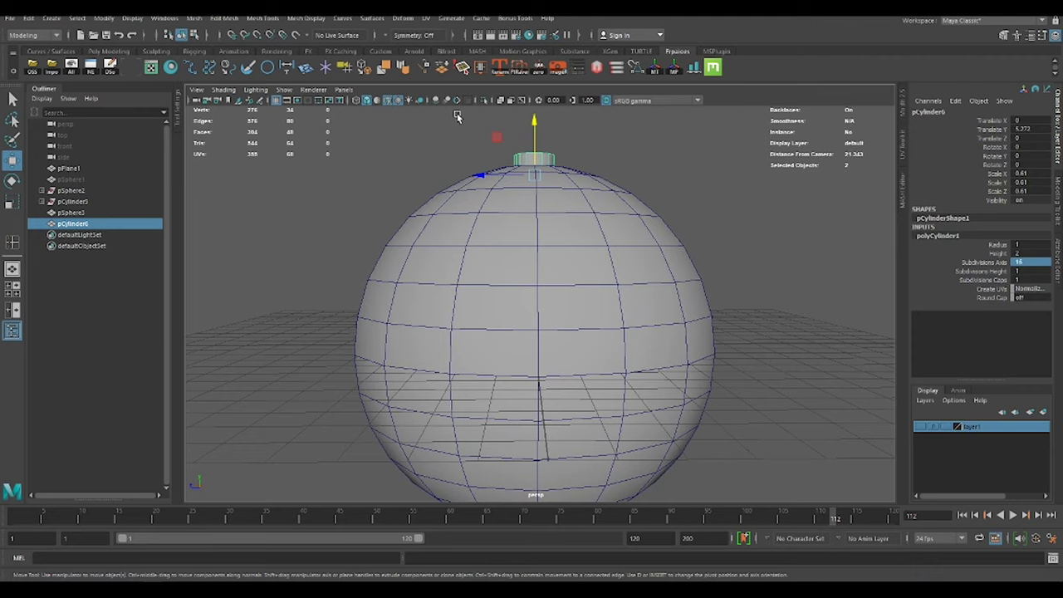
click(509, 73)
mouse_move(570, 235)
alt+mouse_down()
mouse_move(597, 265)
mouse_move(571, 324)
alt+mouse_up()
key(e)
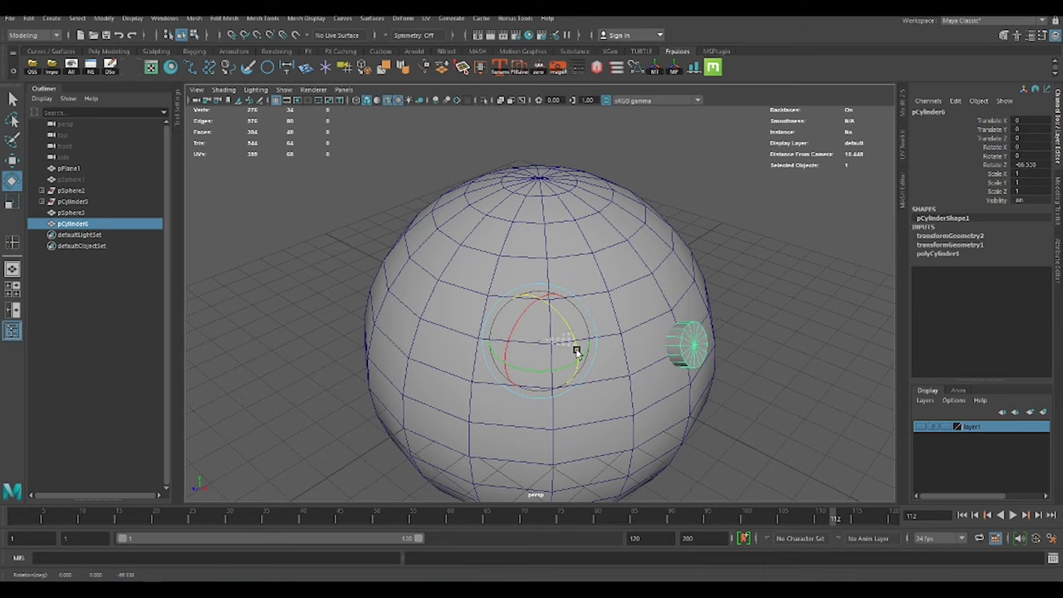
click(943, 252)
click(1020, 280)
alt+right_drag(814, 336, 752, 367)
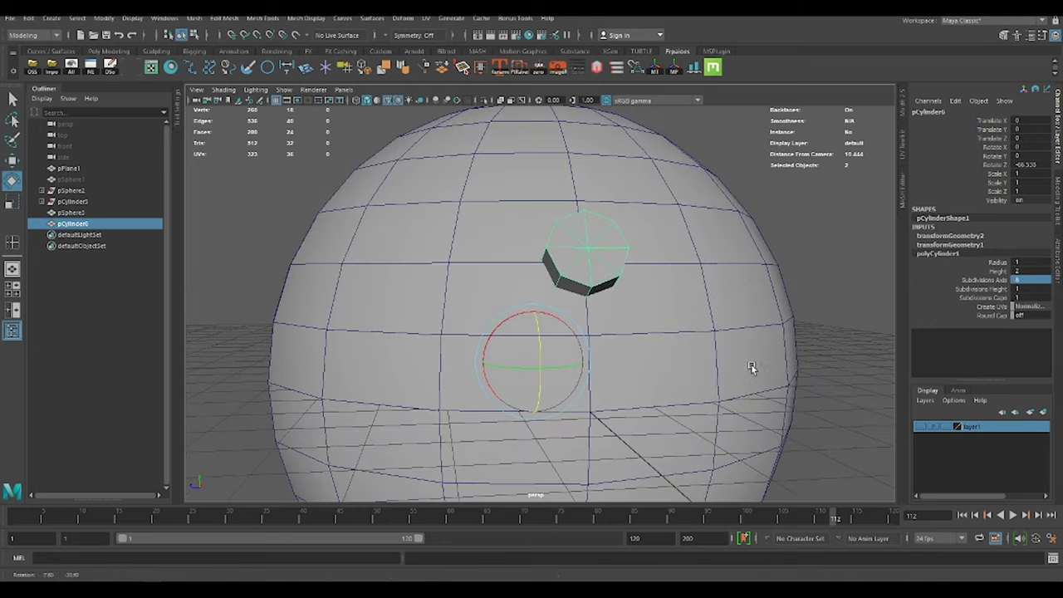
alt+drag(752, 367, 539, 370)
alt+right_drag(540, 370, 715, 347)
- Duplicate the cylinder and rotate the copy to the sphere's upper right as a second hole
key(ctrl+d)
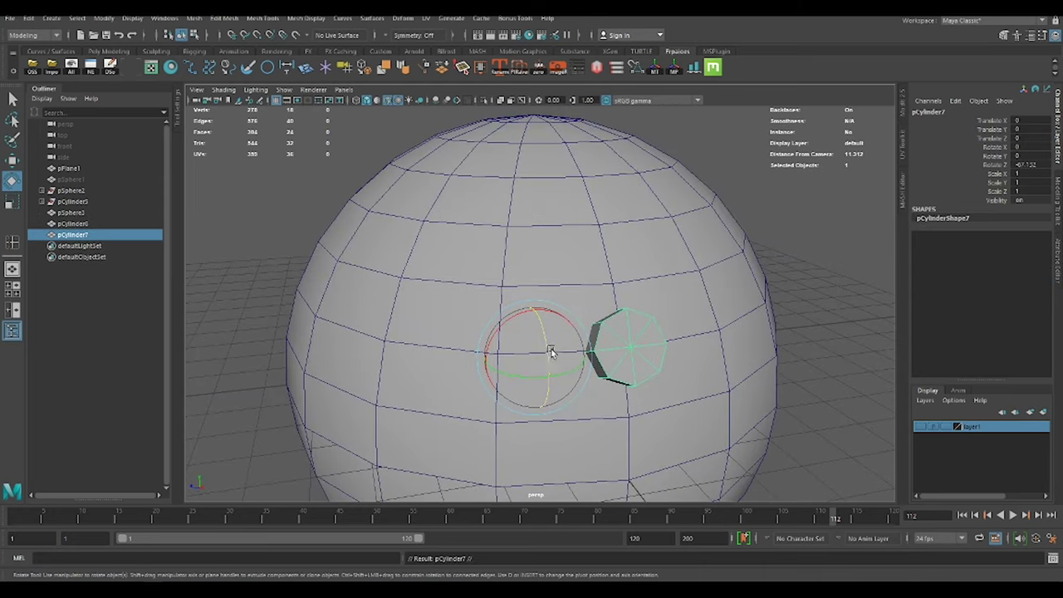
mouse_move(550, 351)
mouse_down()
mouse_move(556, 331)
mouse_move(614, 377)
mouse_move(601, 370)
mouse_up()
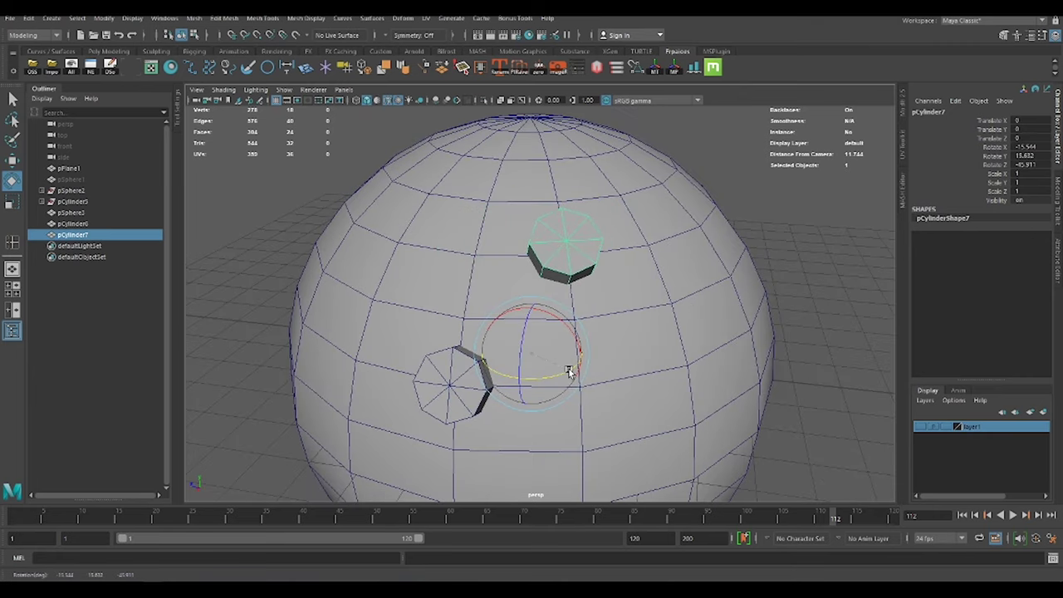
drag(571, 368, 831, 259)
scroll(716, 304, down, 3)
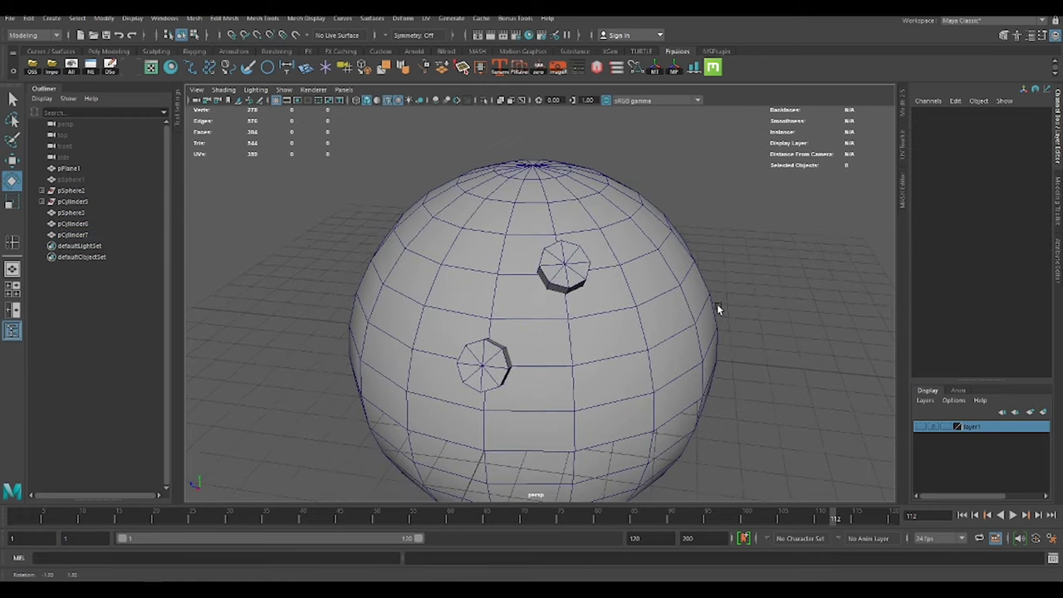
alt+drag(717, 304, 618, 373)
- Combine the two cylinders and boolean-subtract them from the sphere
click(486, 374)
shift+click(531, 266)
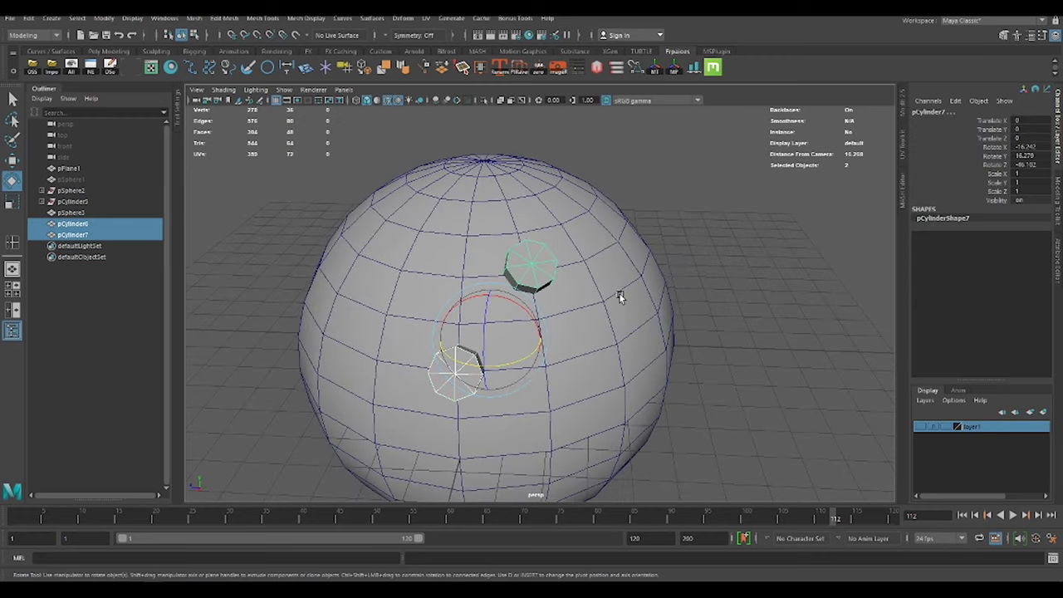
shift+right_drag(742, 301, 739, 465)
alt+drag(770, 402, 730, 390)
shift+click(496, 261)
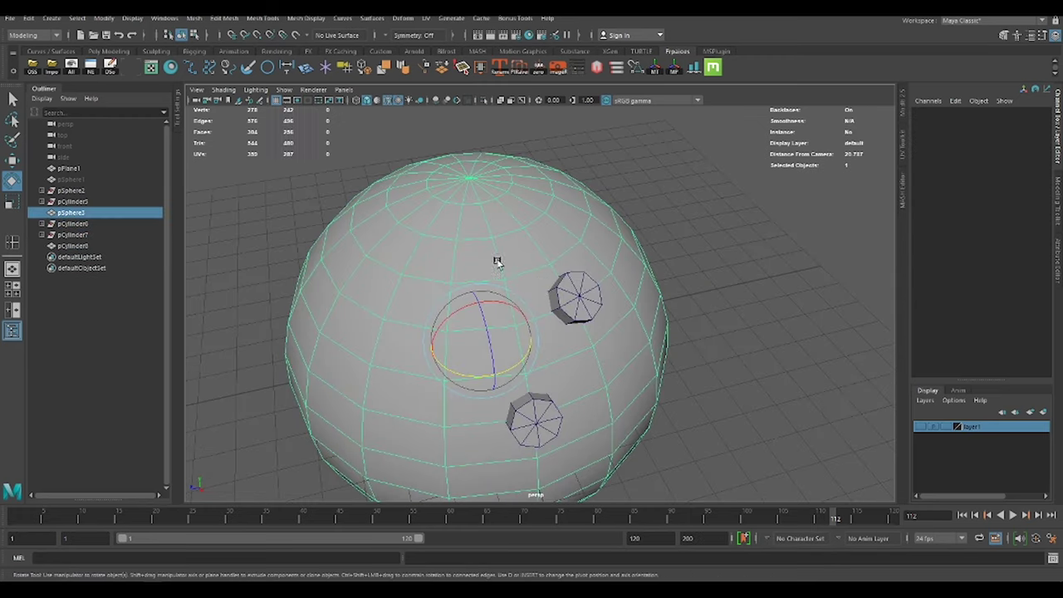
shift+right_drag(765, 270, 798, 406)
right_drag(851, 520, 852, 512)
- Merge the overlapping vertices around the new finger holes in vertex mode
scroll(617, 379, up, 3)
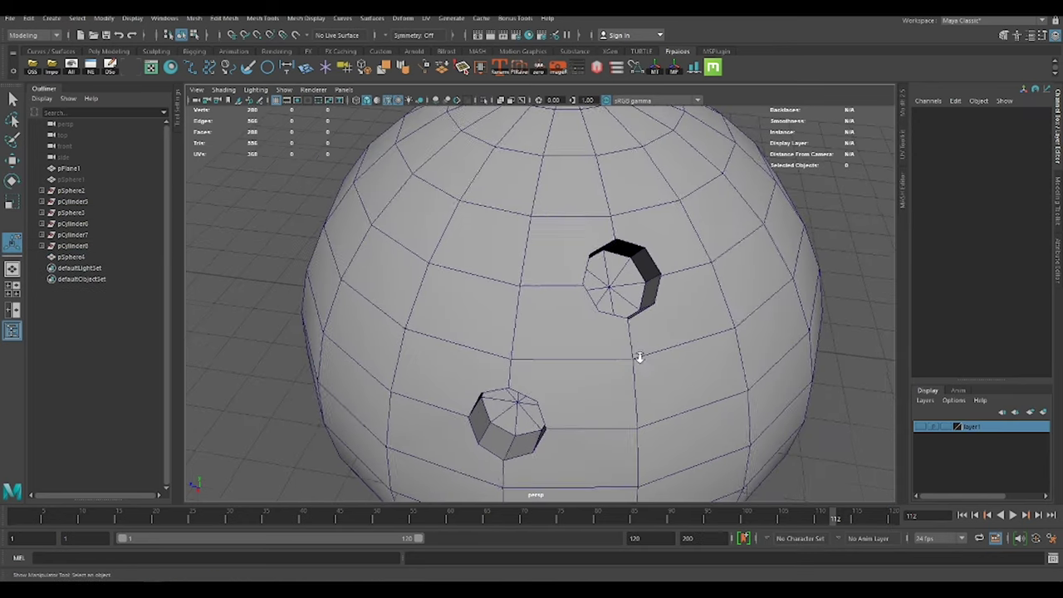
scroll(636, 356, up, 3)
right_click(570, 294)
click(516, 295)
alt+drag(517, 295, 623, 315)
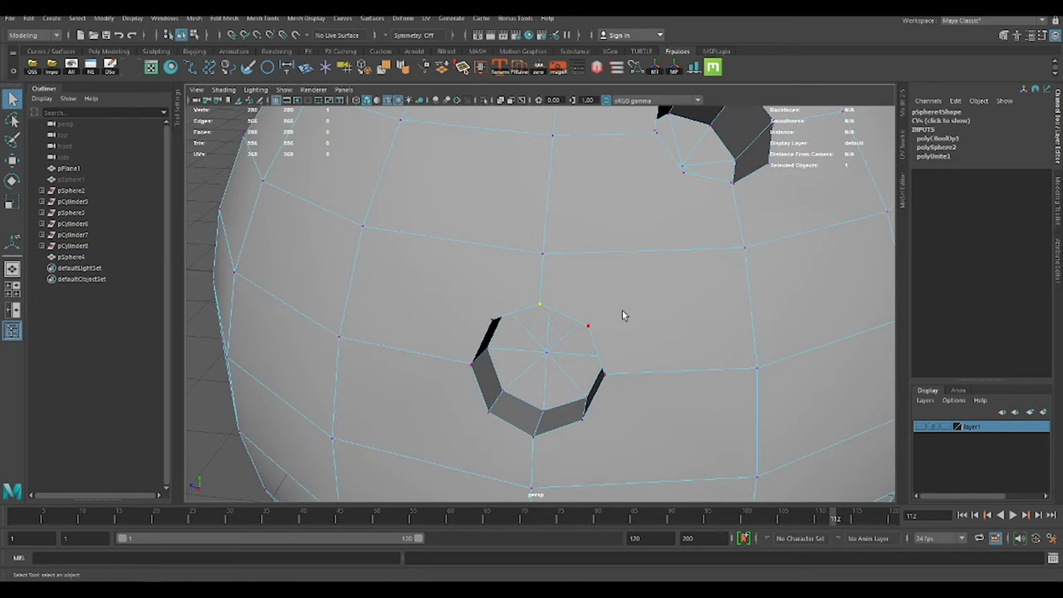
alt+drag(722, 279, 706, 389)
scroll(619, 340, down, 5)
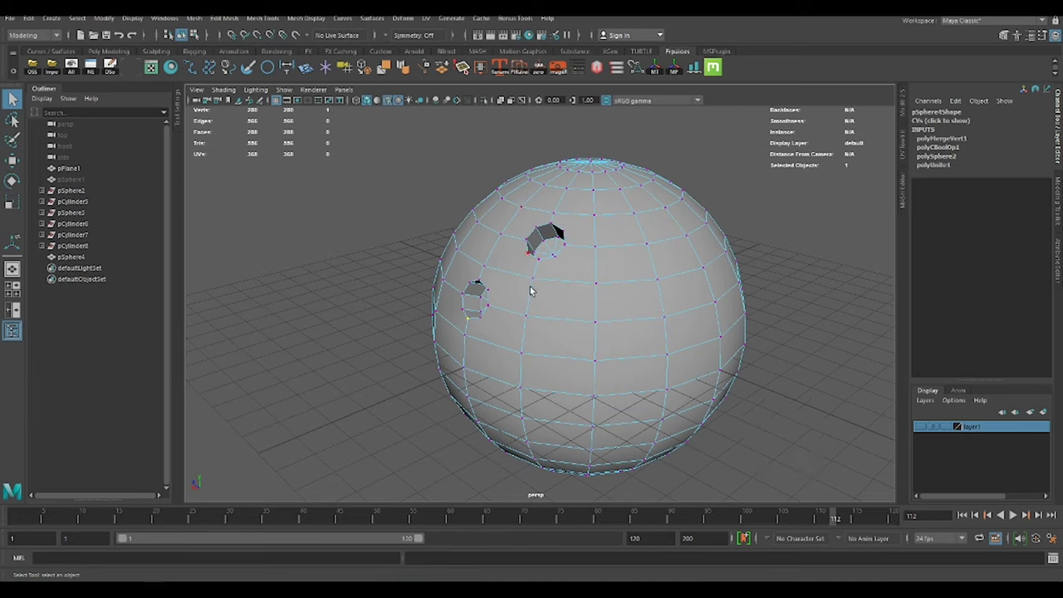
alt+drag(531, 291, 555, 440)
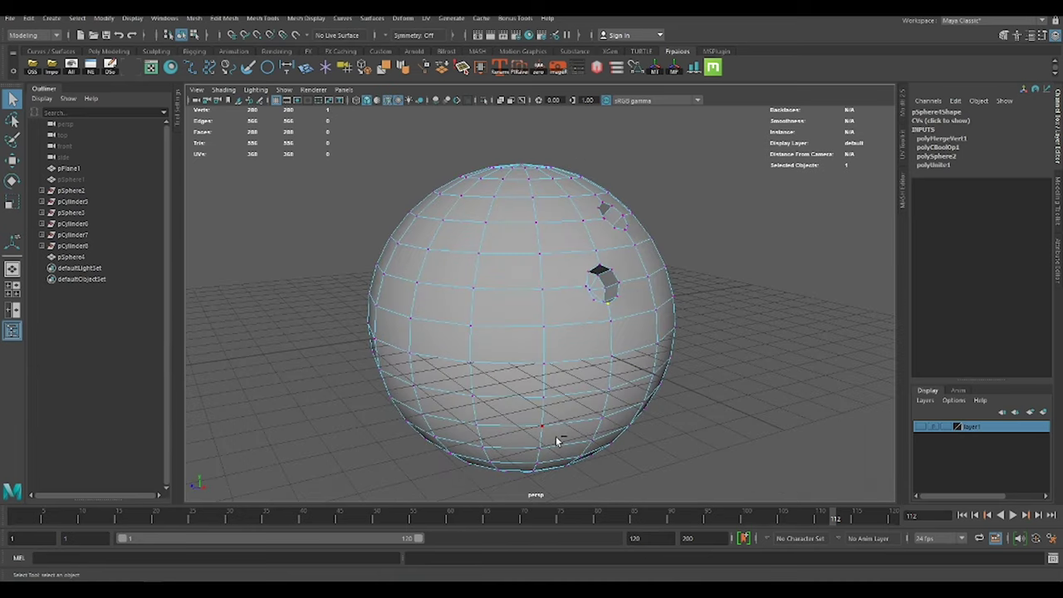
click(501, 103)
- Switch the sphere to edge mode and select half of it from the pole
scroll(681, 329, up, 3)
scroll(725, 347, up, 3)
click(501, 102)
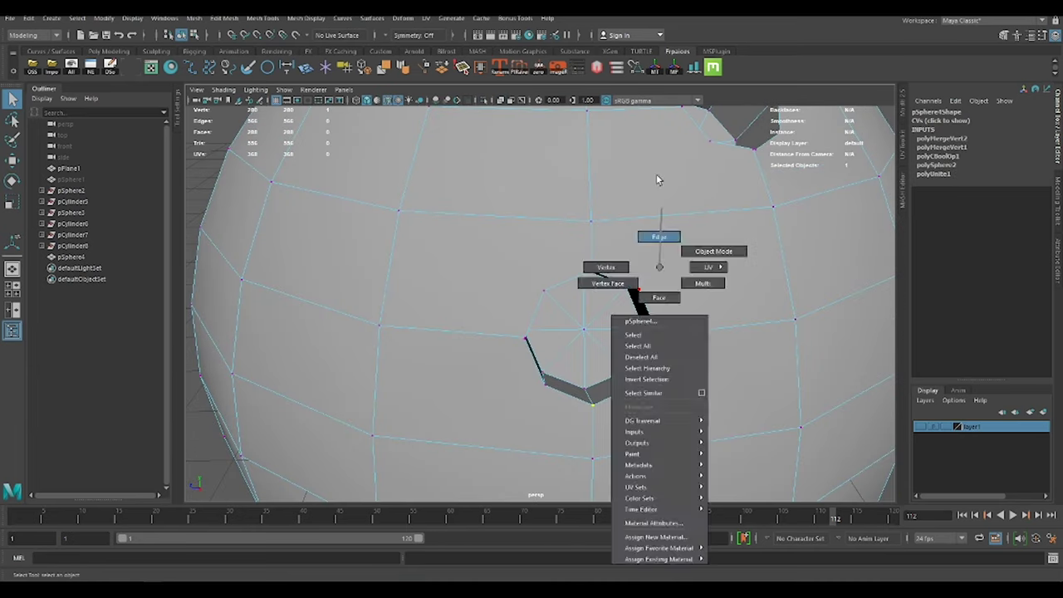
right_drag(643, 265, 645, 237)
alt+drag(560, 249, 583, 296)
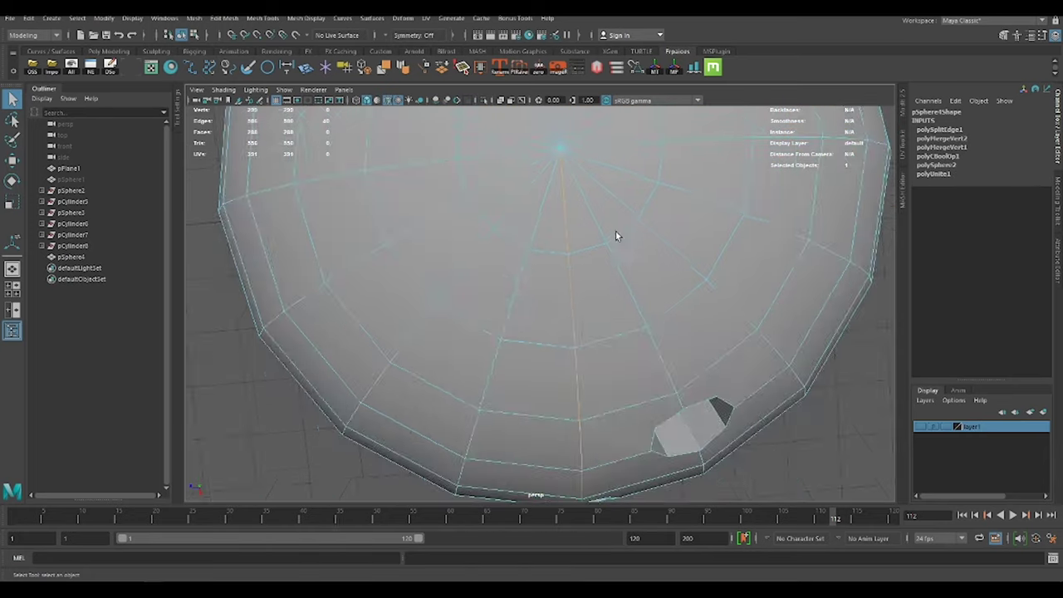
- Delete the selected half of the holed sphere
key(Delete)
scroll(582, 282, down, 5)
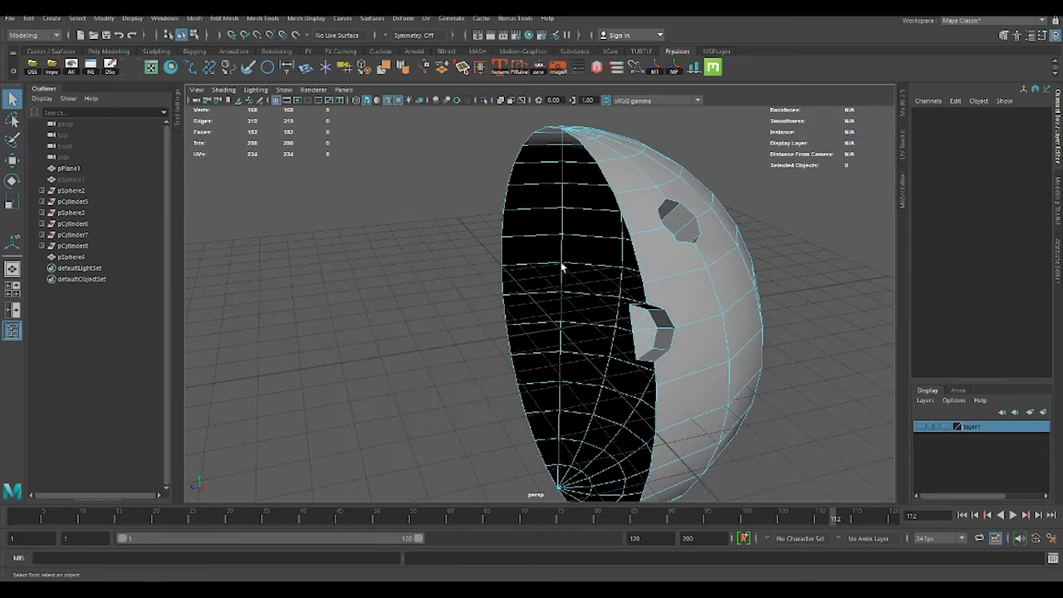
scroll(562, 266, up, 4)
scroll(648, 385, up, 3)
scroll(572, 326, up, 2)
key(w)
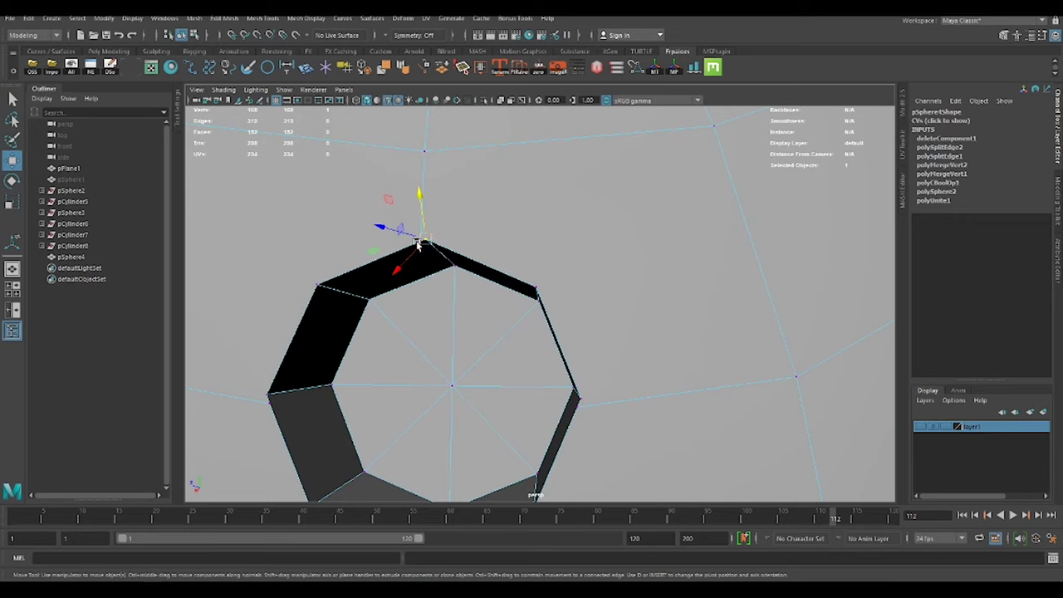
scroll(571, 252, up, 3)
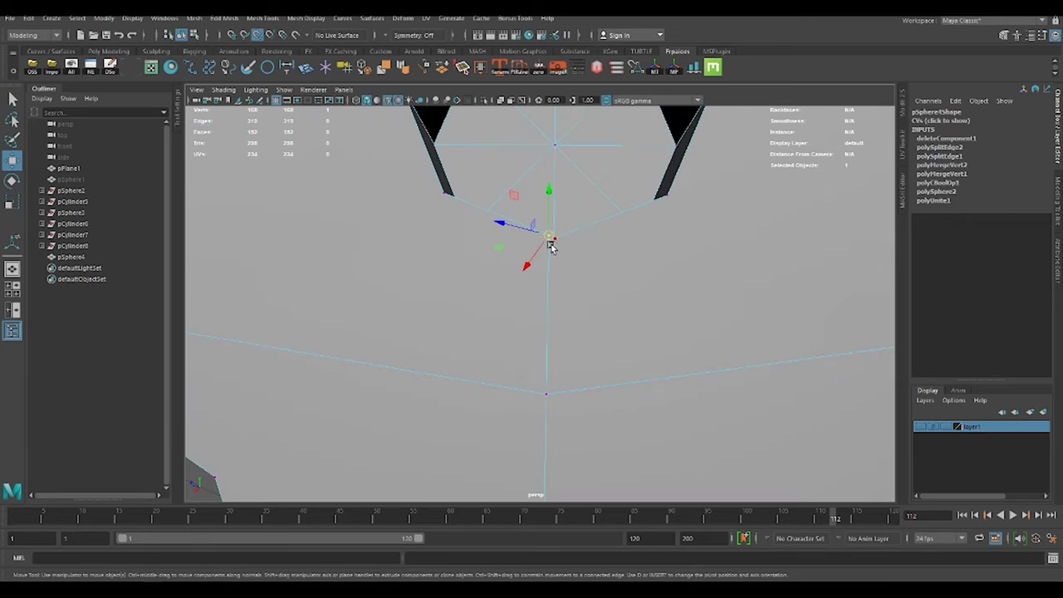
scroll(551, 246, down, 3)
scroll(449, 237, up, 2)
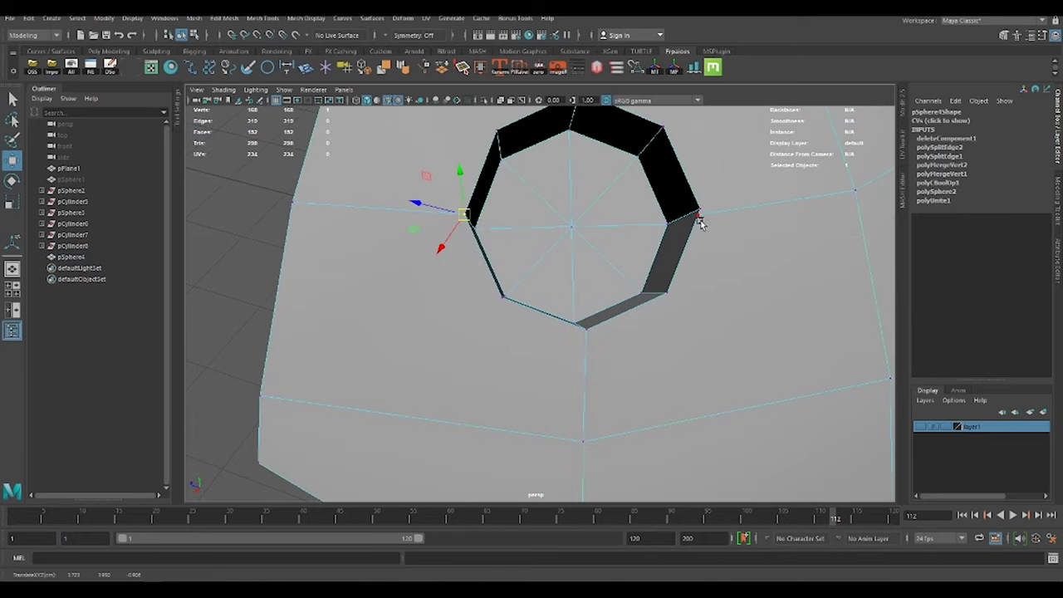
- Multi-cut a new edge across the hole's rim
shift+right_drag(711, 267, 739, 261)
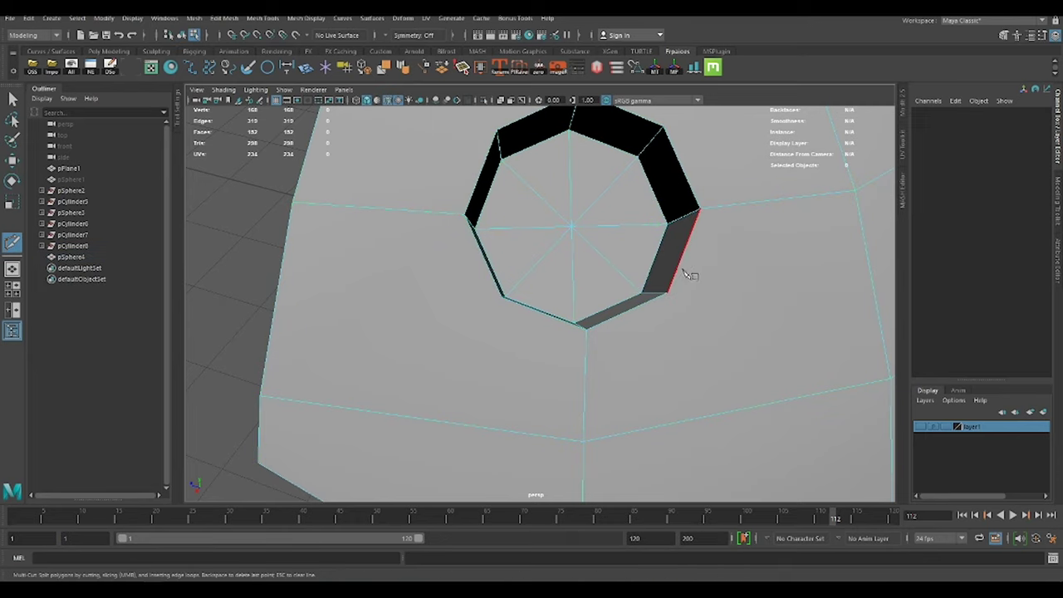
key(Return)
alt+middle_drag(515, 151, 518, 259)
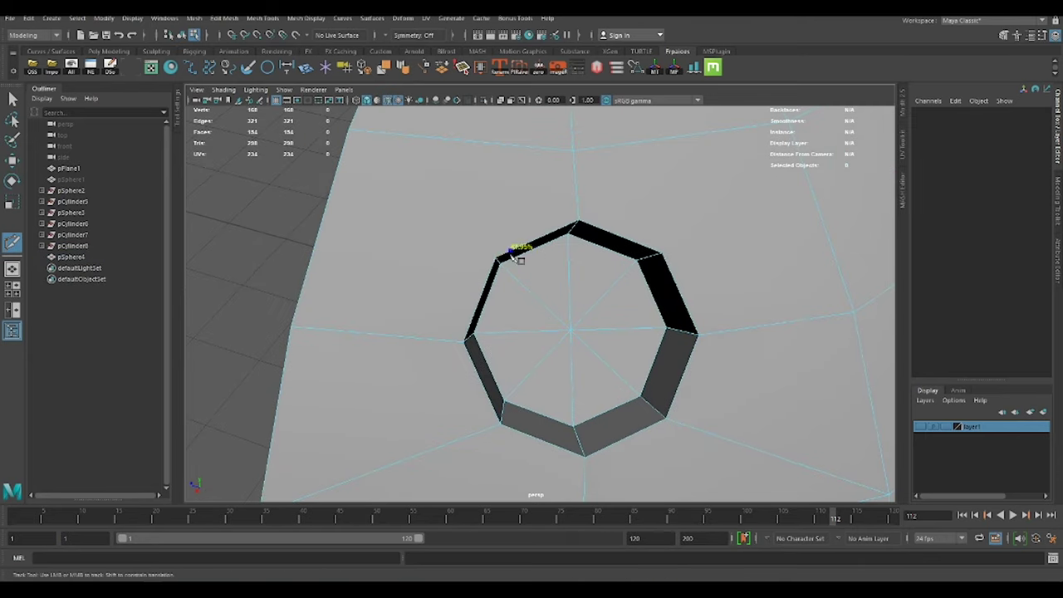
click(576, 360)
scroll(533, 363, down, 3)
alt+drag(533, 363, 609, 332)
- Delete a face at the open edge, cut across the notch, and apply Mesh > Mirror
click(548, 300)
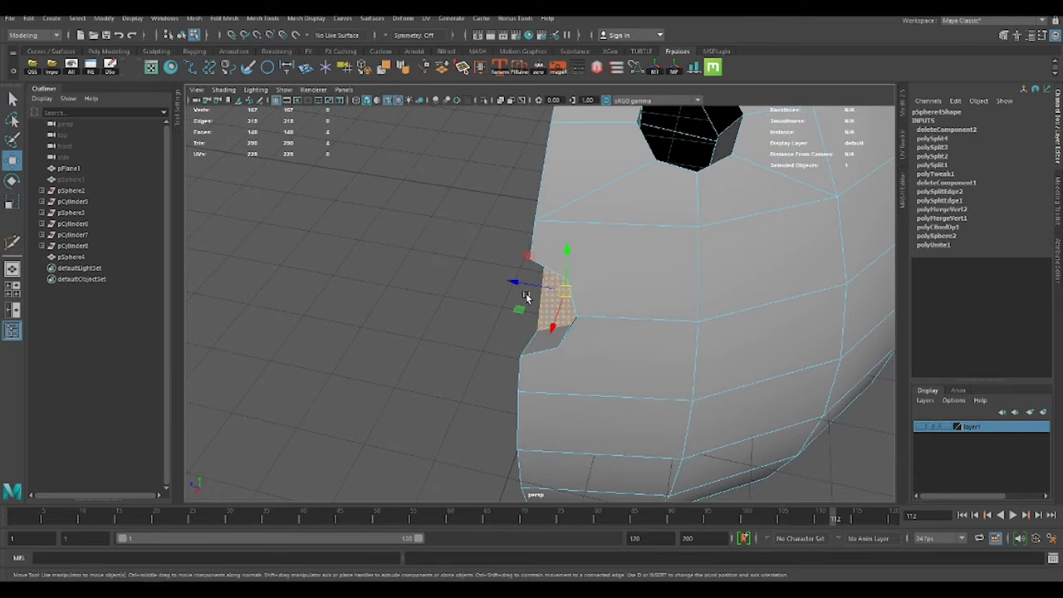
mouse_move(525, 296)
alt+mouse_down()
mouse_move(688, 279)
mouse_move(569, 252)
alt+mouse_up()
key(Delete)
shift+right_drag(569, 252, 584, 226)
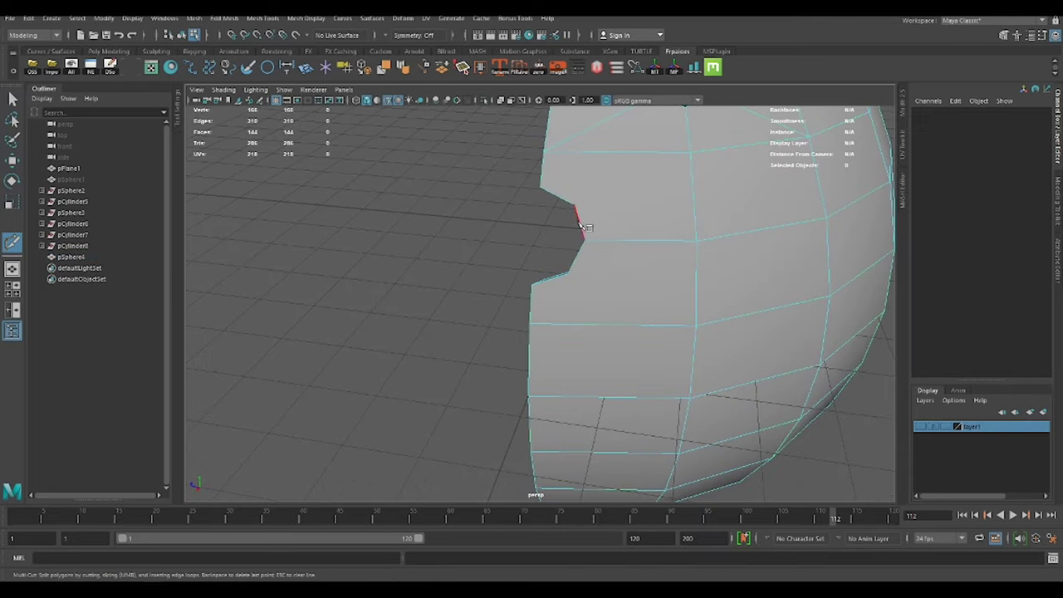
click(541, 320)
key(Return)
mouse_move(541, 321)
alt+mouse_down()
mouse_move(660, 282)
mouse_move(761, 352)
mouse_move(682, 368)
alt+mouse_up()
shift+right_click(681, 368)
- Set the mirror axis position to Bounding Box and select all vertices to weld the seam
click(855, 430)
click(873, 458)
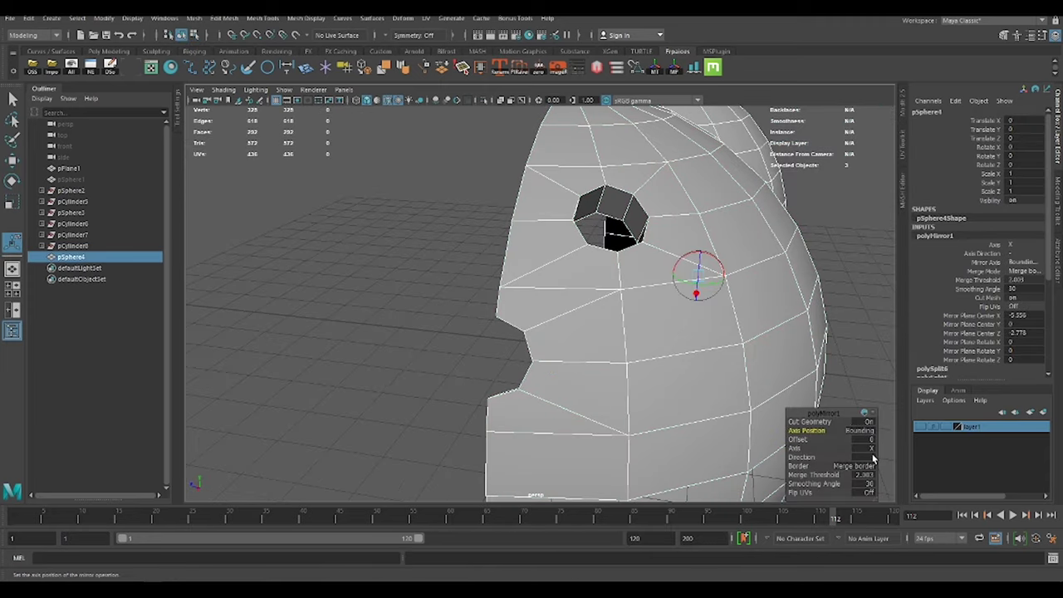
scroll(766, 368, down, 5)
scroll(695, 426, down, 3)
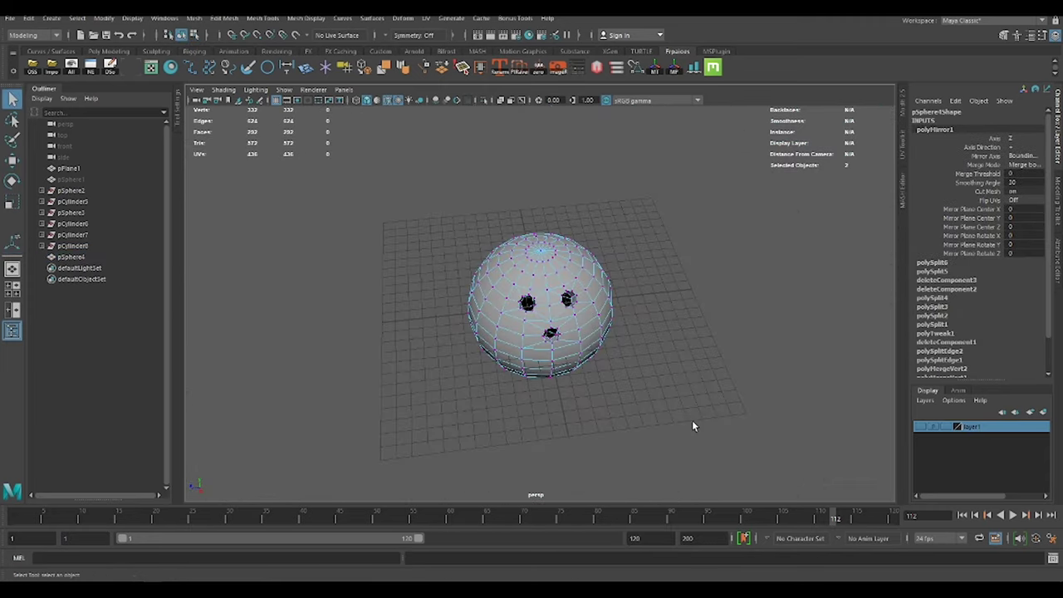
shift+right_drag(695, 427, 575, 323)
- Frame a stray seam vertex and move it into place
click(574, 322)
key(f)
alt+drag(614, 221, 768, 322)
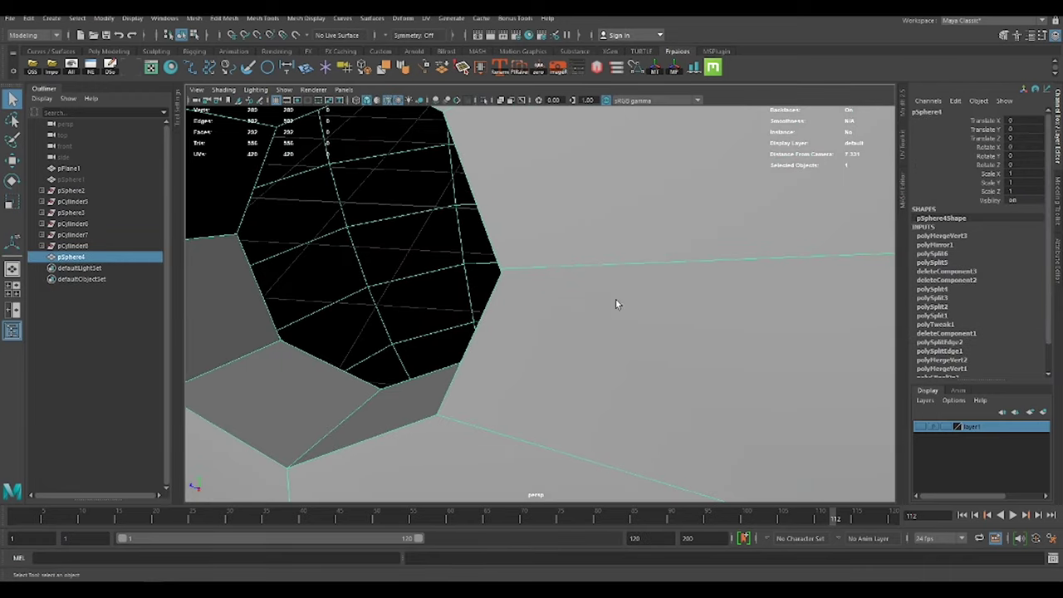
key(w)
mouse_move(504, 276)
alt+mouse_down()
mouse_move(581, 268)
mouse_move(515, 235)
alt+mouse_up()
scroll(581, 268, down, 3)
- Clear the vertex selection and reselect the whole three-hole ball
click(871, 271)
click(672, 247)
scroll(772, 356, up, 5)
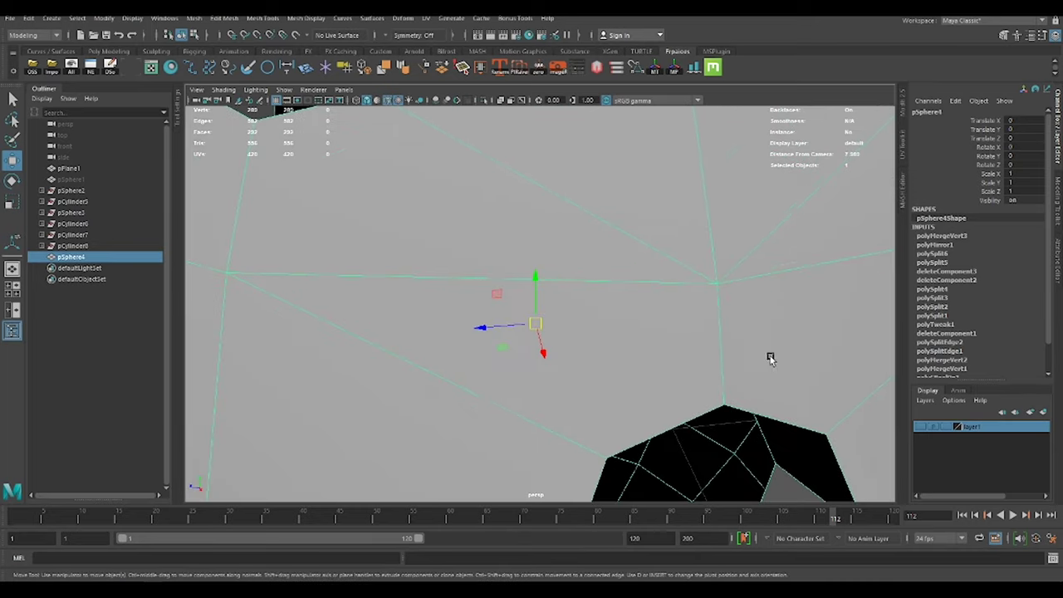
scroll(705, 230, down, 3)
scroll(660, 295, down, 2)
right_drag(660, 295, 661, 357)
scroll(662, 357, down, 3)
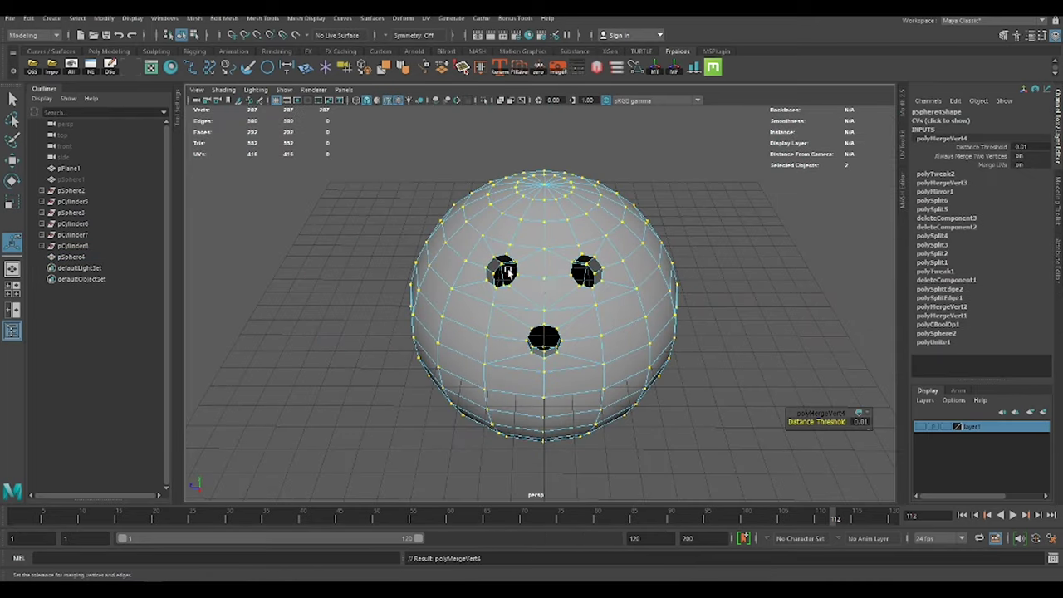
click(750, 271)
scroll(580, 298, up, 6)
alt+drag(580, 302, 533, 232)
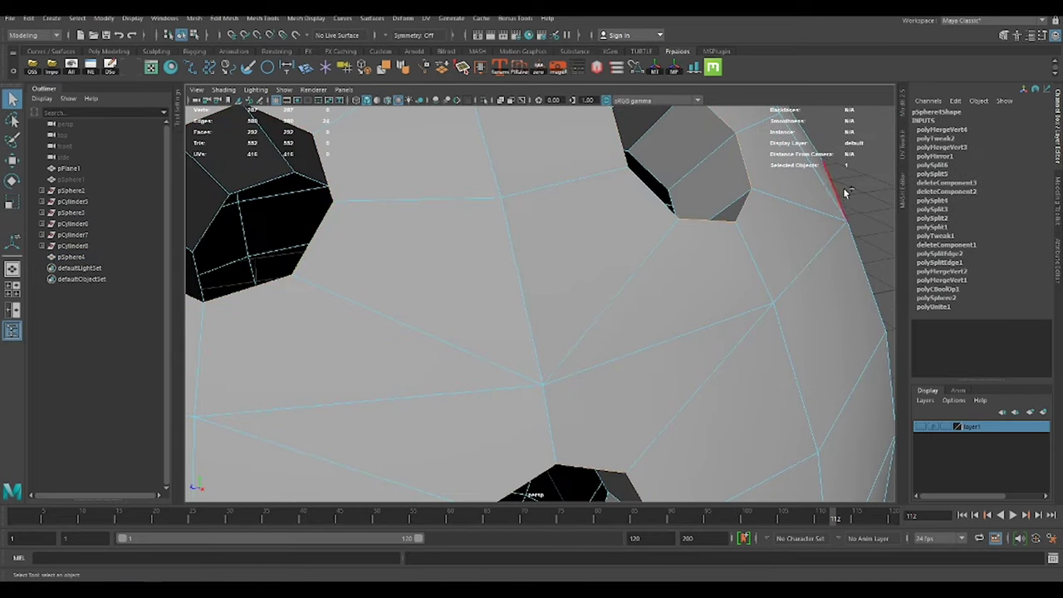
- Bevel the finger-hole rim edges with Ctrl+B
key(ctrl+b)
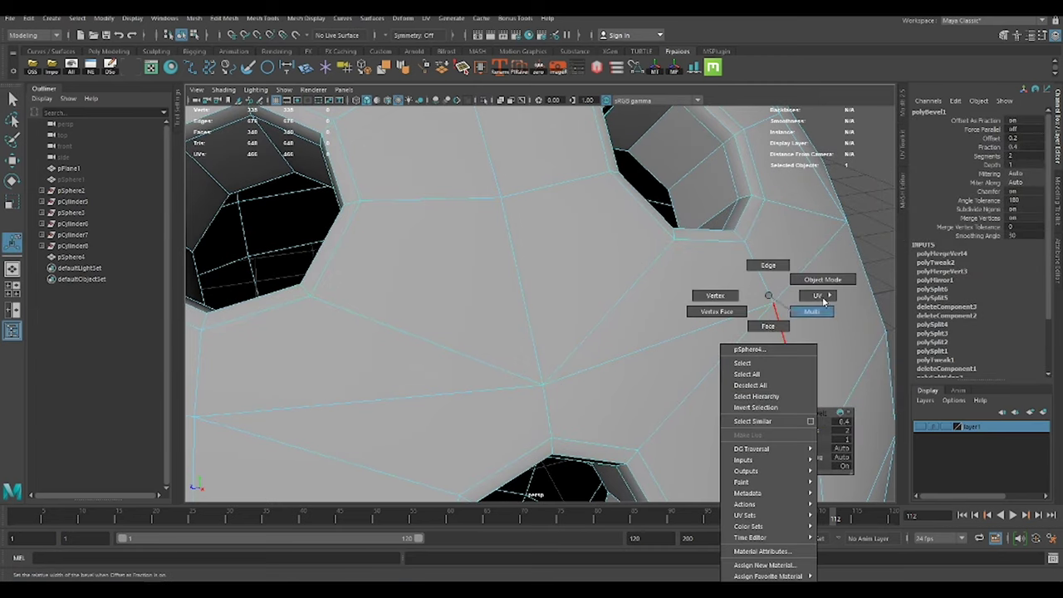
right_drag(763, 296, 795, 282)
scroll(671, 331, down, 5)
mouse_move(671, 331)
alt+mouse_down()
mouse_move(577, 287)
mouse_move(714, 287)
mouse_move(631, 291)
alt+mouse_up()
- Smooth the whole ball into a dense, rounded mesh
click(631, 290)
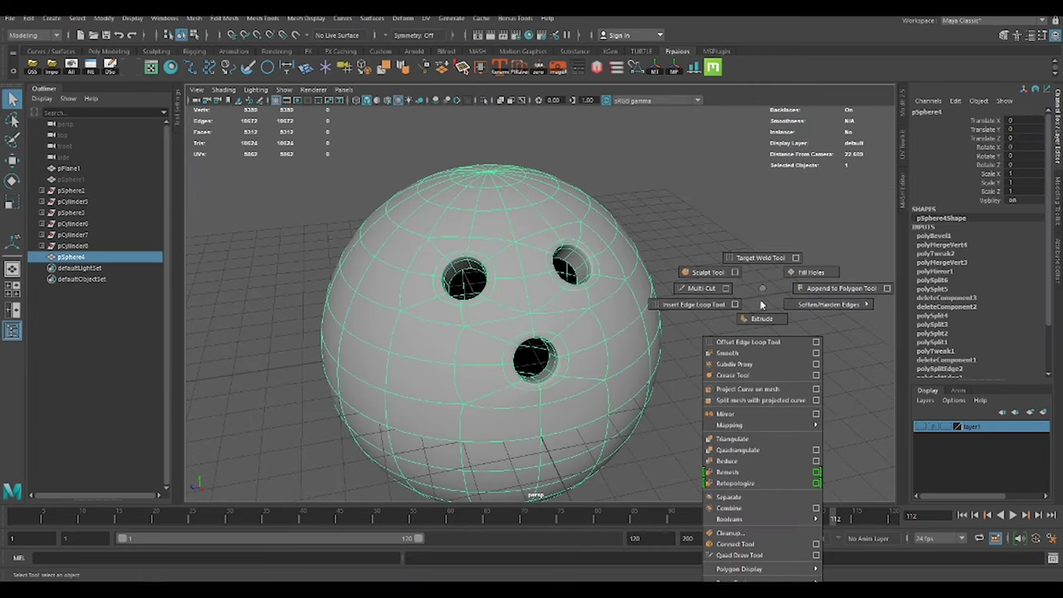
shift+right_drag(738, 294, 607, 339)
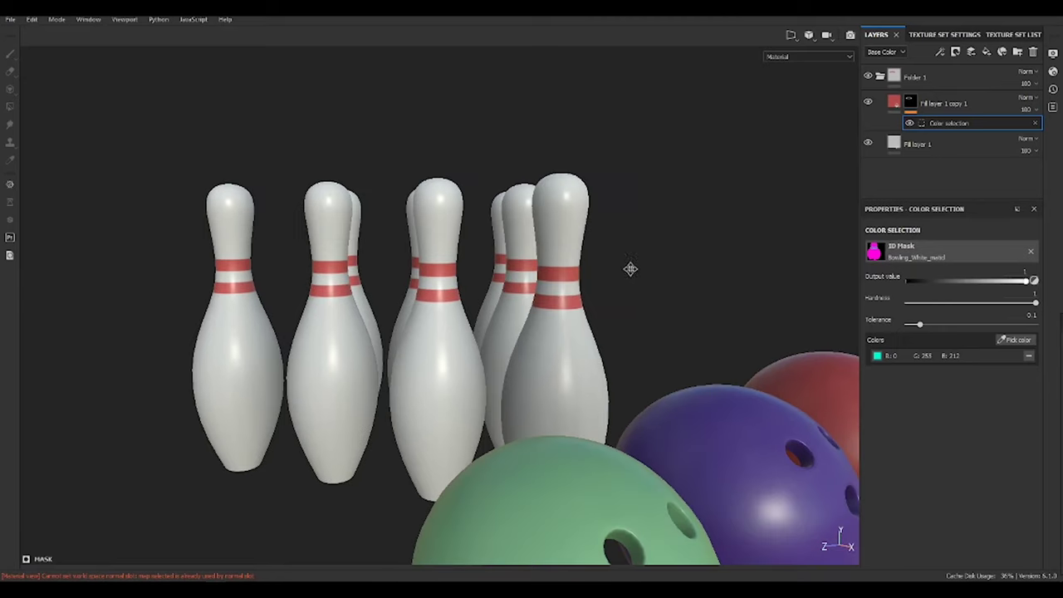
click(917, 144)
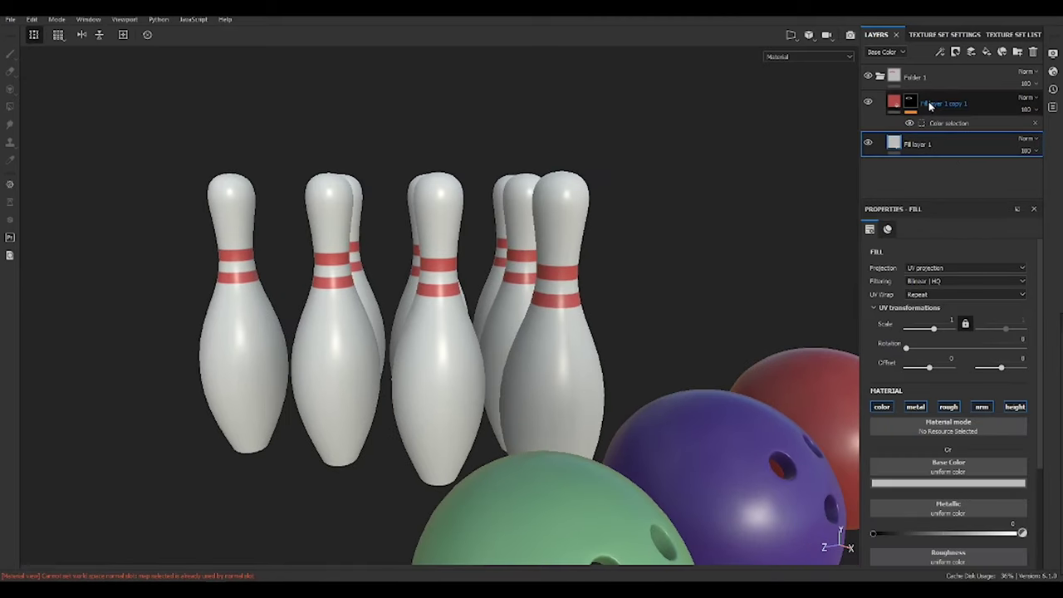
- Change the pins' body fill base colour to off-white
click(930, 105)
click(894, 101)
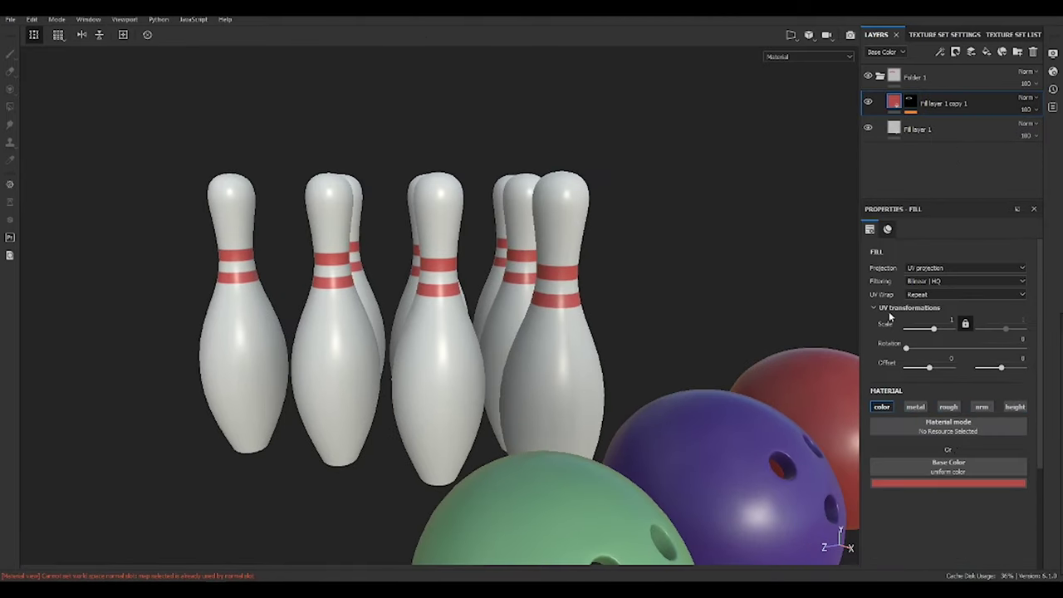
scroll(921, 488, down, 3)
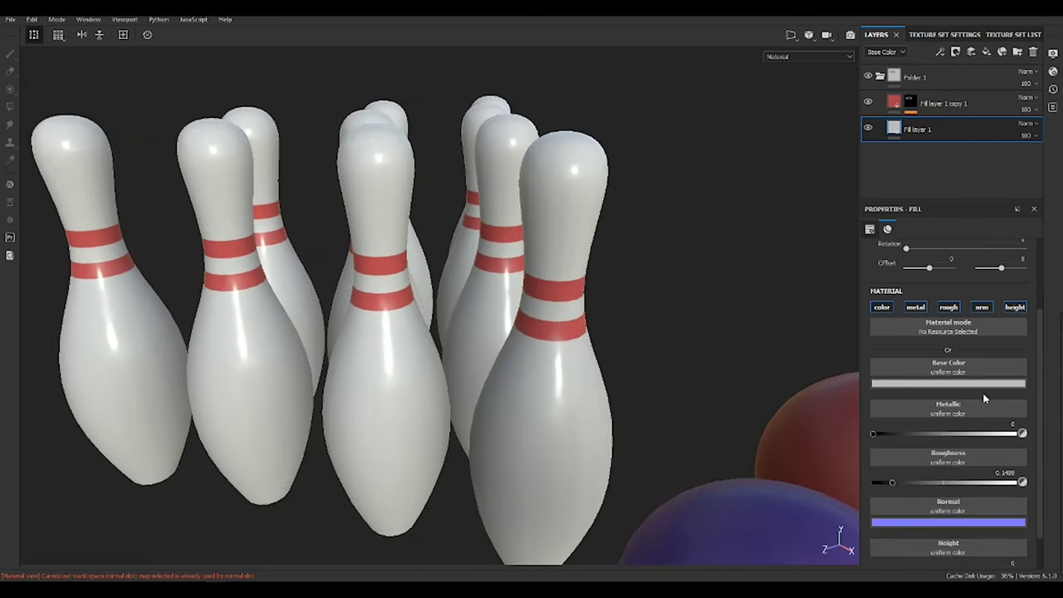
click(948, 383)
click(1003, 495)
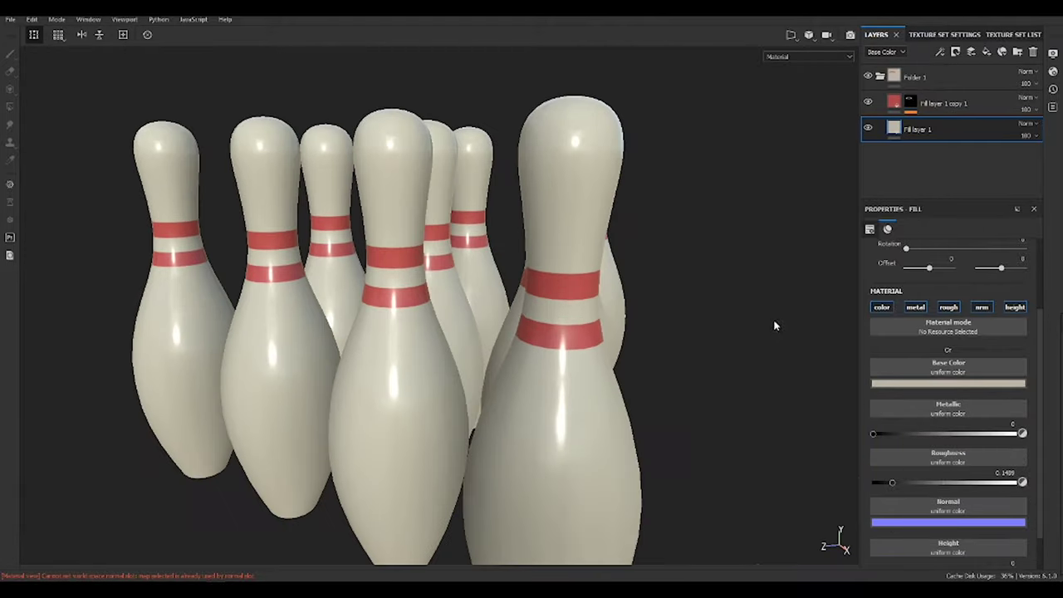
mouse_move(772, 320)
alt+mouse_down()
mouse_move(745, 307)
mouse_move(835, 155)
alt+mouse_up()
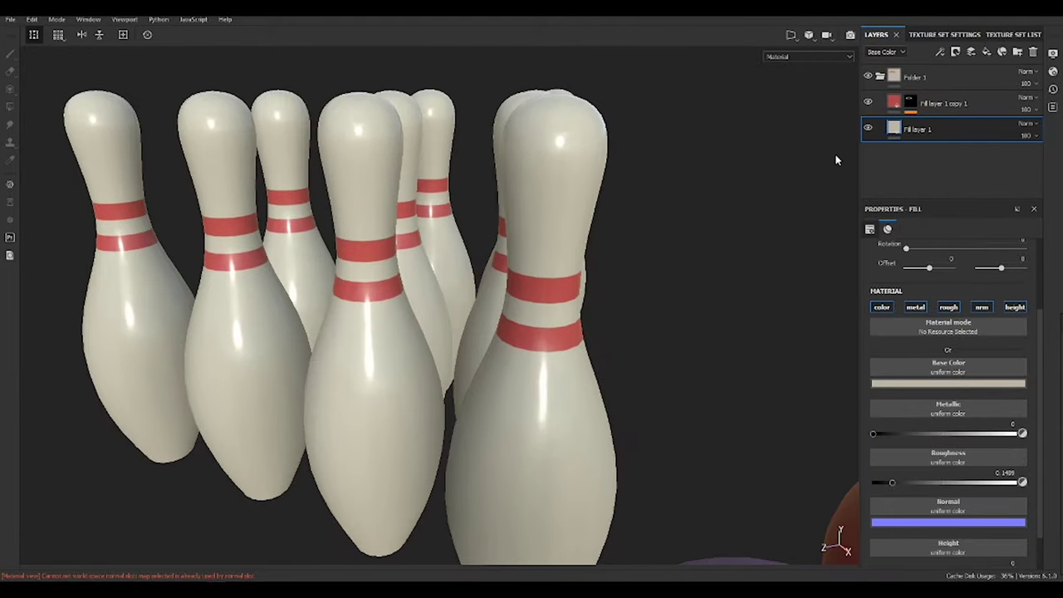
- Deepen the red stripe layer's base colour
click(904, 99)
click(954, 383)
alt+drag(664, 349, 594, 273)
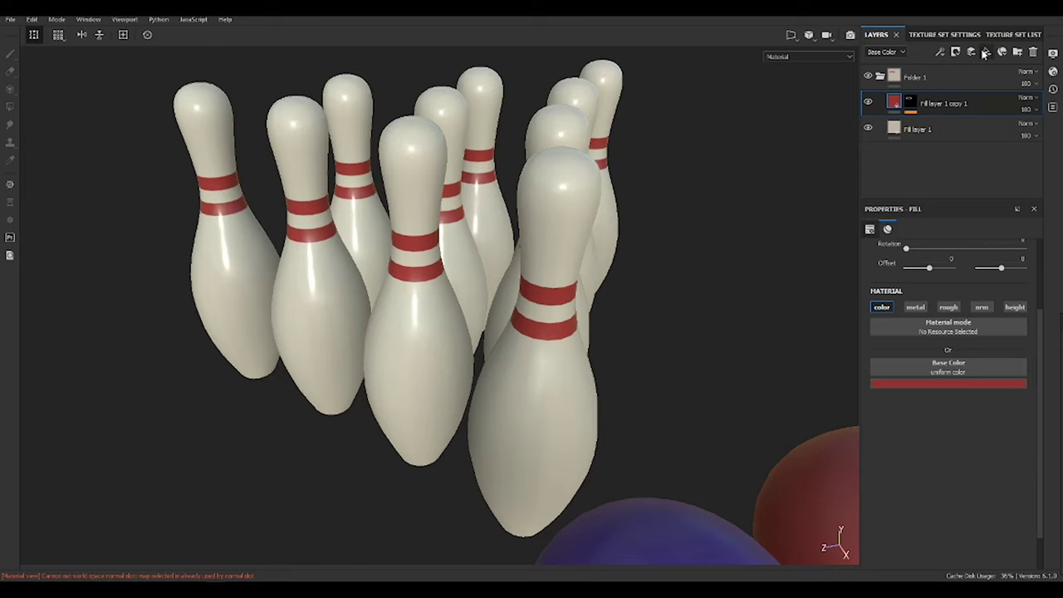
- Add a black mask with a tri-planar Grunge Dirt Scratched fill effect
click(980, 81)
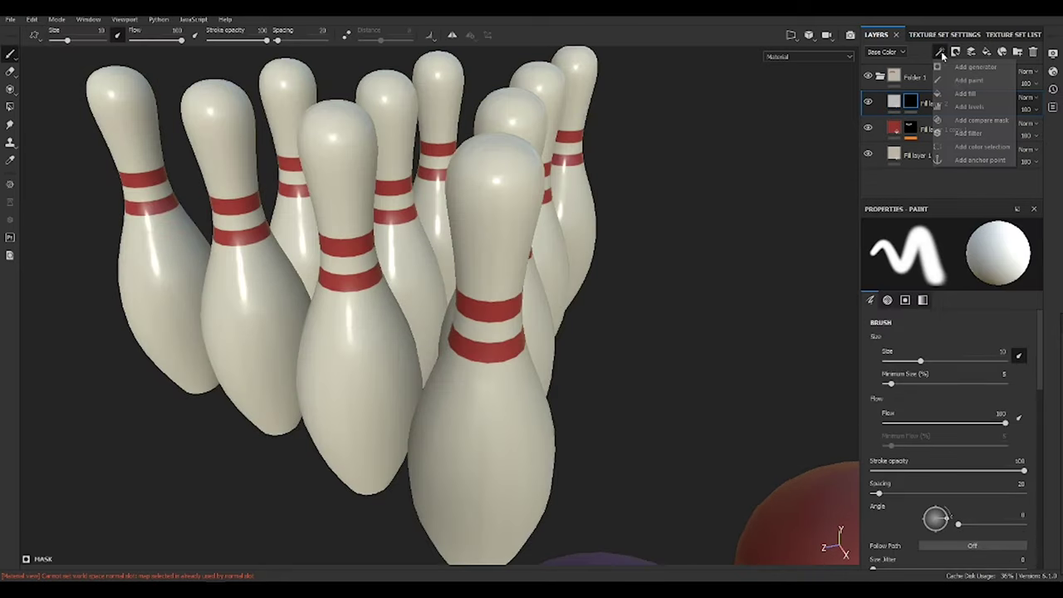
click(941, 51)
click(988, 133)
drag(930, 310, 932, 311)
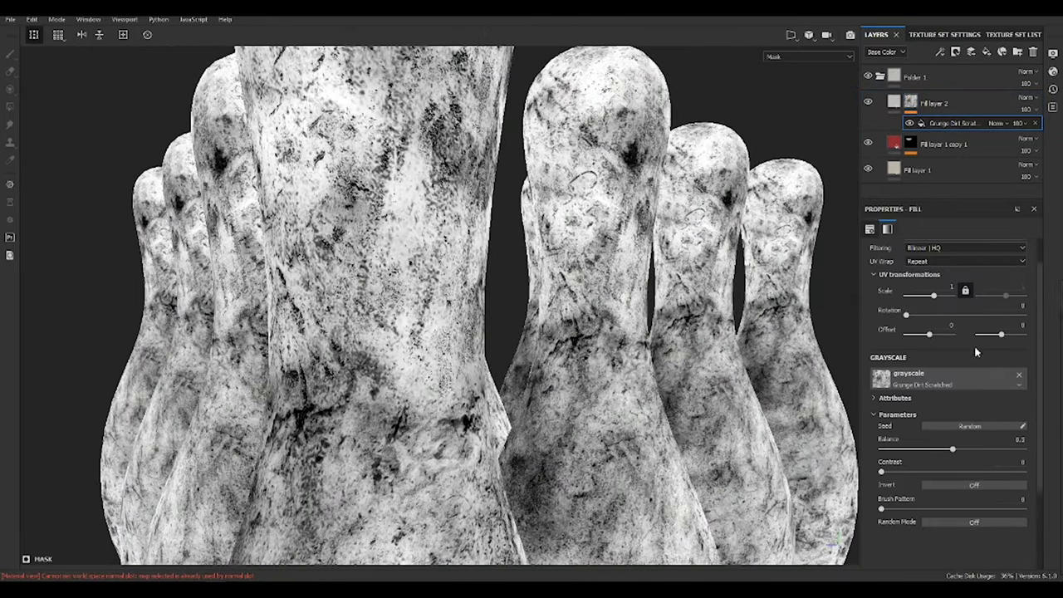
scroll(974, 345, up, 2)
click(962, 267)
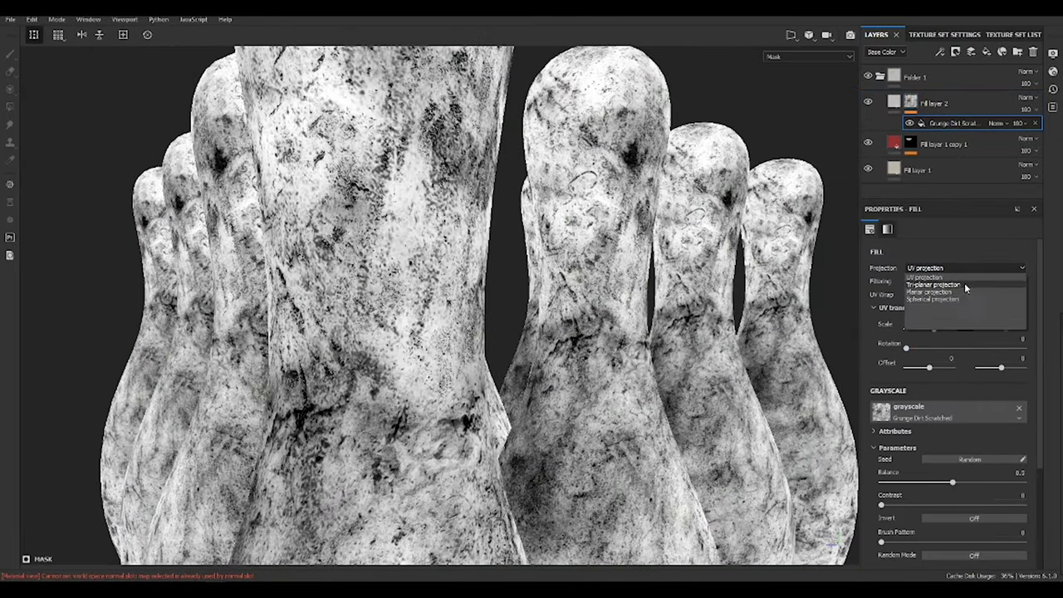
click(964, 282)
drag(934, 347, 935, 347)
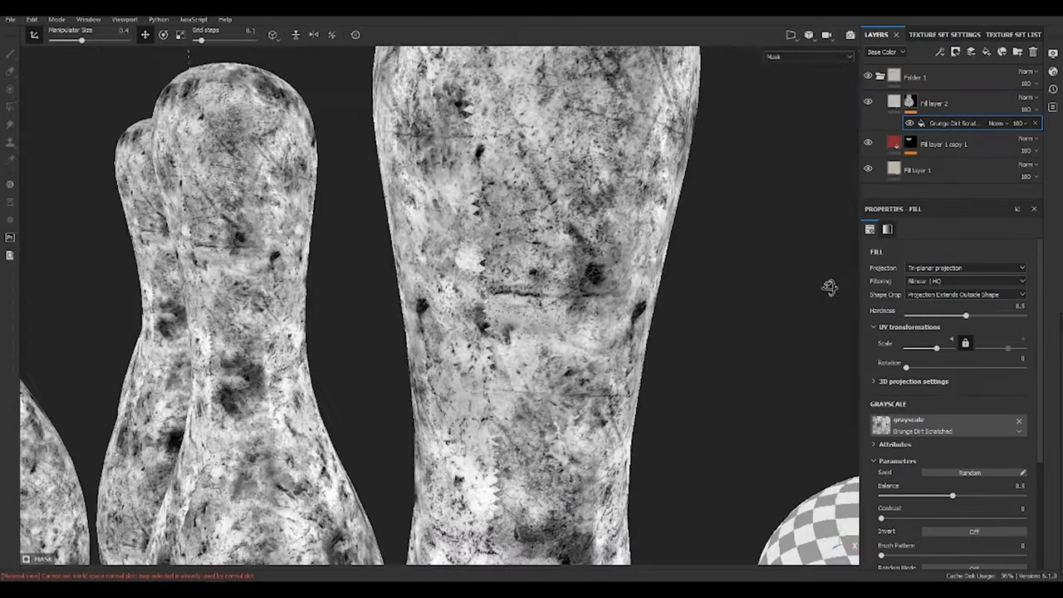
mouse_move(830, 290)
alt+mouse_down()
mouse_move(607, 319)
mouse_move(747, 299)
alt+mouse_up()
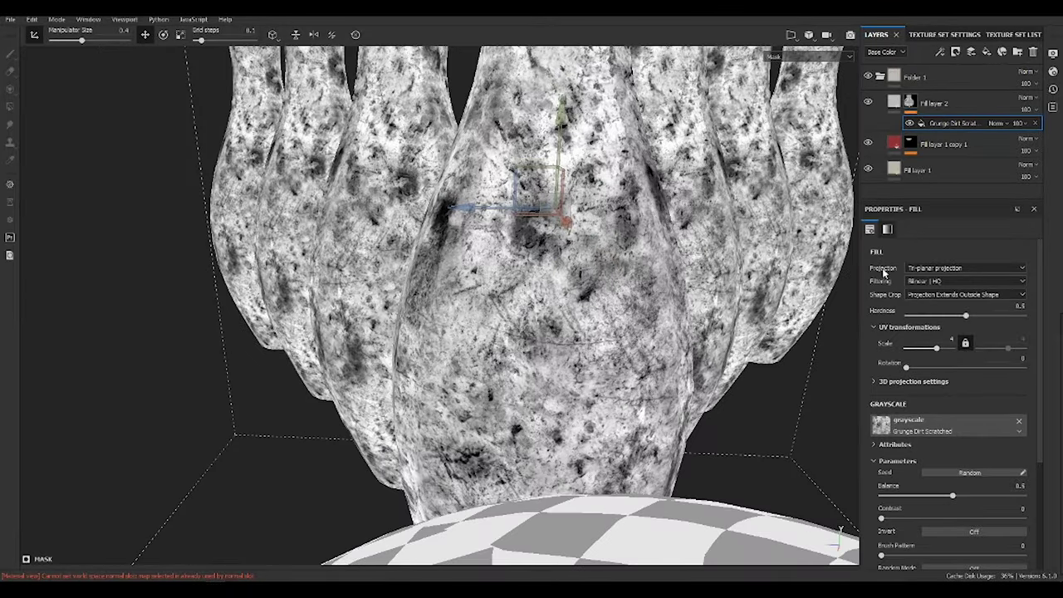
- Add a second mask fill effect using tri-planar Clouds 3 noise
click(940, 55)
click(963, 67)
click(949, 408)
scroll(975, 514, down, 2)
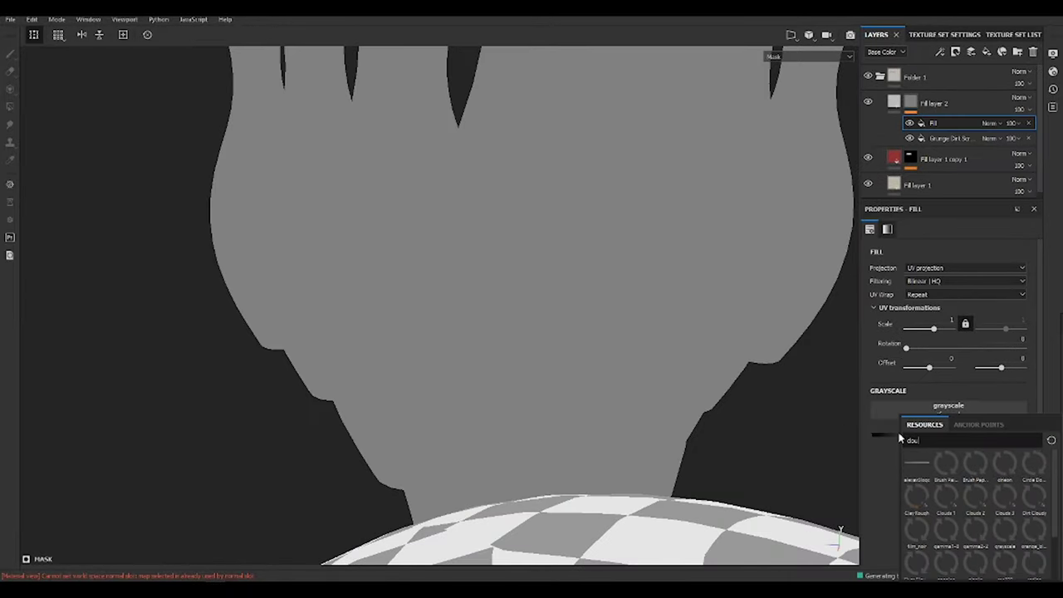
click(974, 495)
click(963, 267)
click(938, 282)
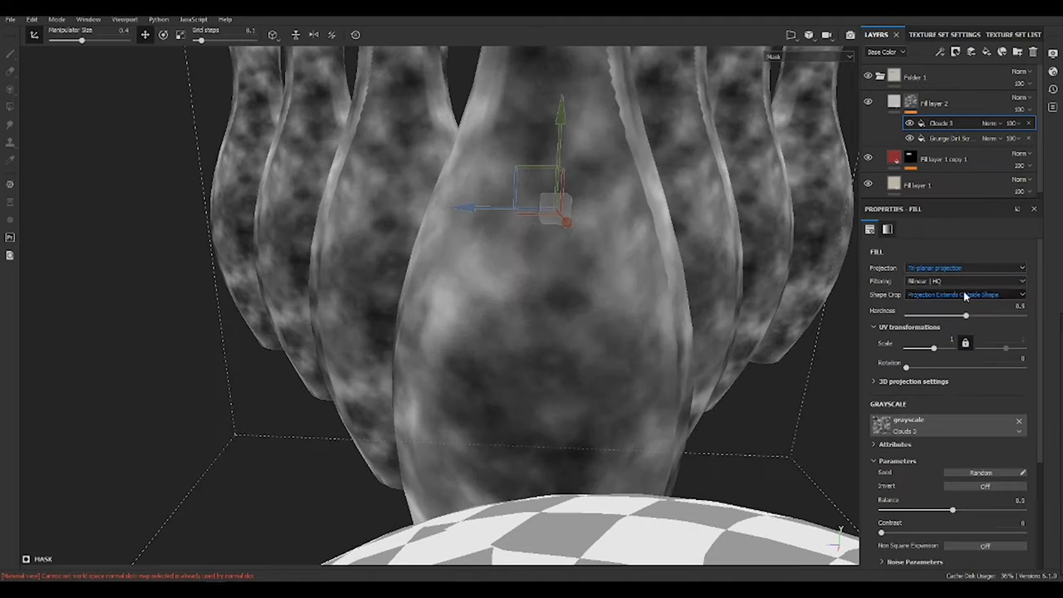
- Set Clouds 3 to scale 1.35, balance 0.38, contrast 0.13 and Multiply blend
drag(937, 349, 933, 348)
drag(952, 509, 935, 507)
drag(881, 531, 899, 531)
click(988, 123)
click(996, 158)
mouse_move(730, 250)
alt+mouse_down()
mouse_move(617, 257)
mouse_move(741, 305)
mouse_move(722, 290)
mouse_move(733, 278)
mouse_move(760, 311)
alt+mouse_up()
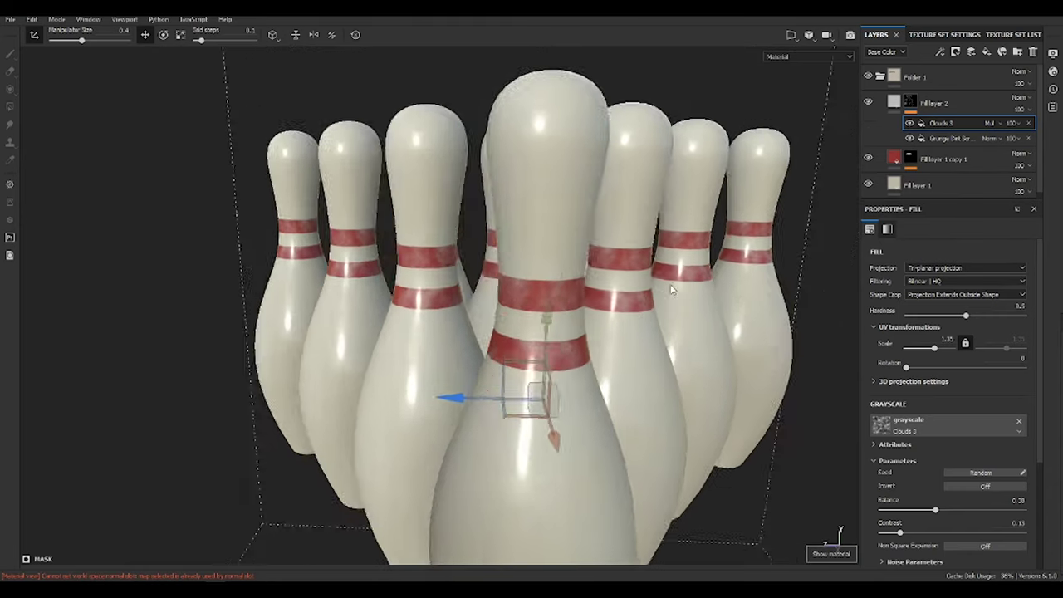
click(922, 103)
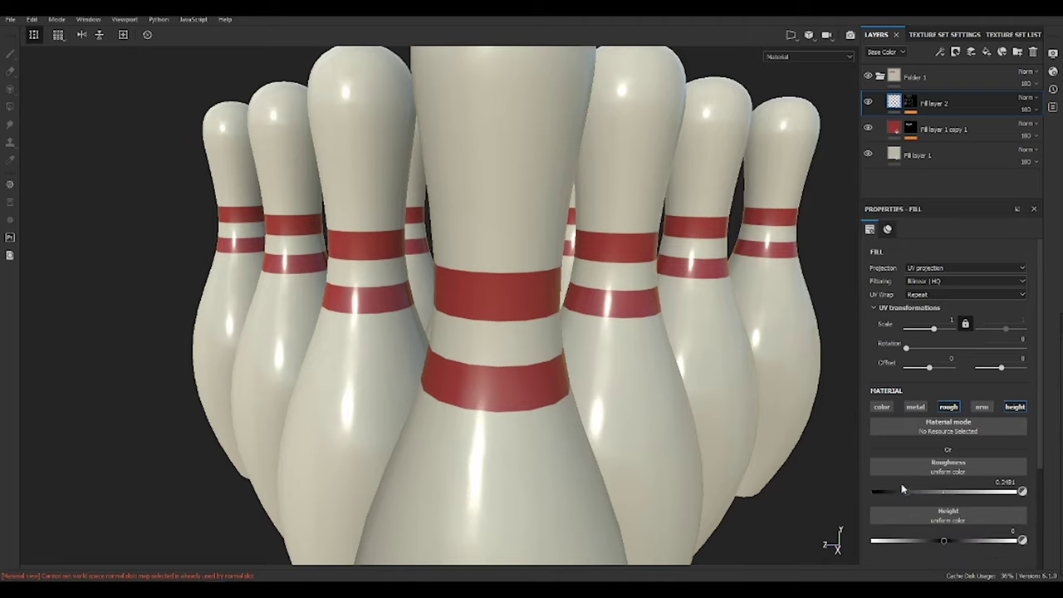
- Preview the roughness channel on the pins, then return to the full material view
key(c)
key(c)
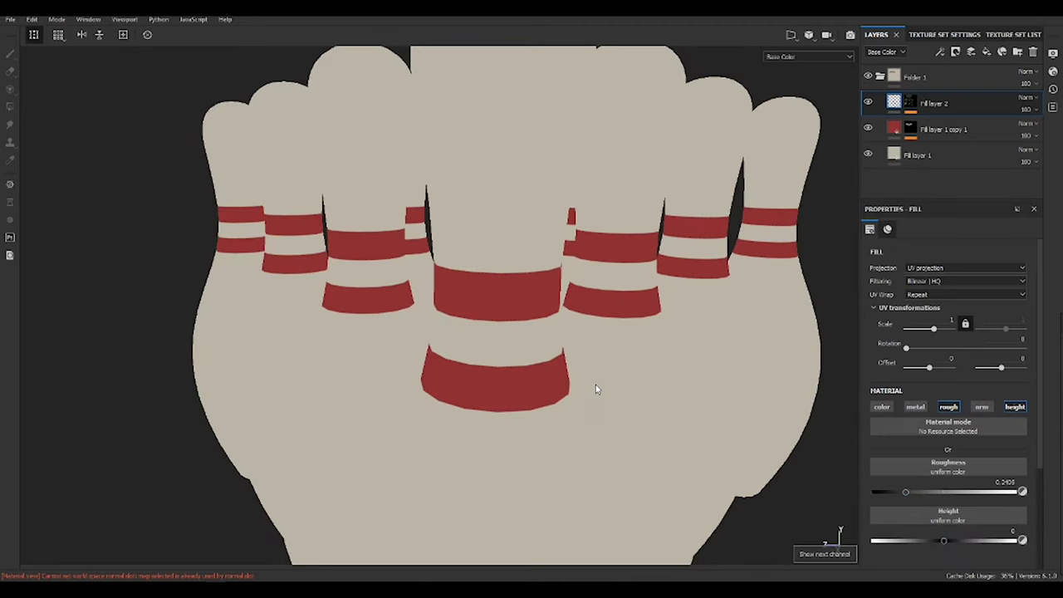
key(c)
key(c)
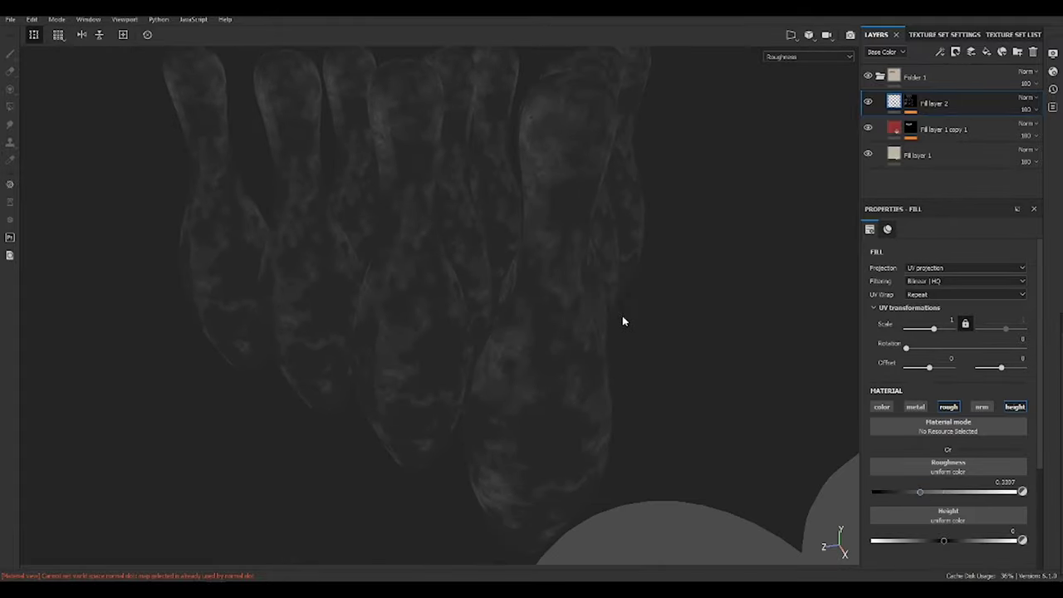
key(m)
mouse_move(859, 440)
alt+right_down()
mouse_move(655, 317)
mouse_move(671, 371)
alt+right_up()
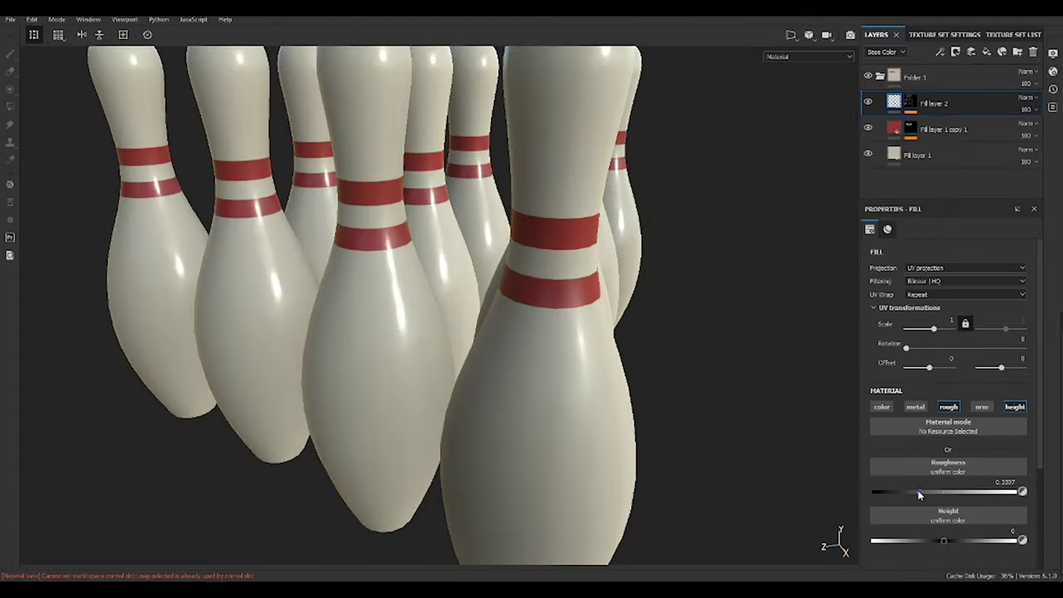
- Set the dirt layer's roughness to 0.2672 and height to 0.03, then add a new fill layer
click(908, 491)
key(f)
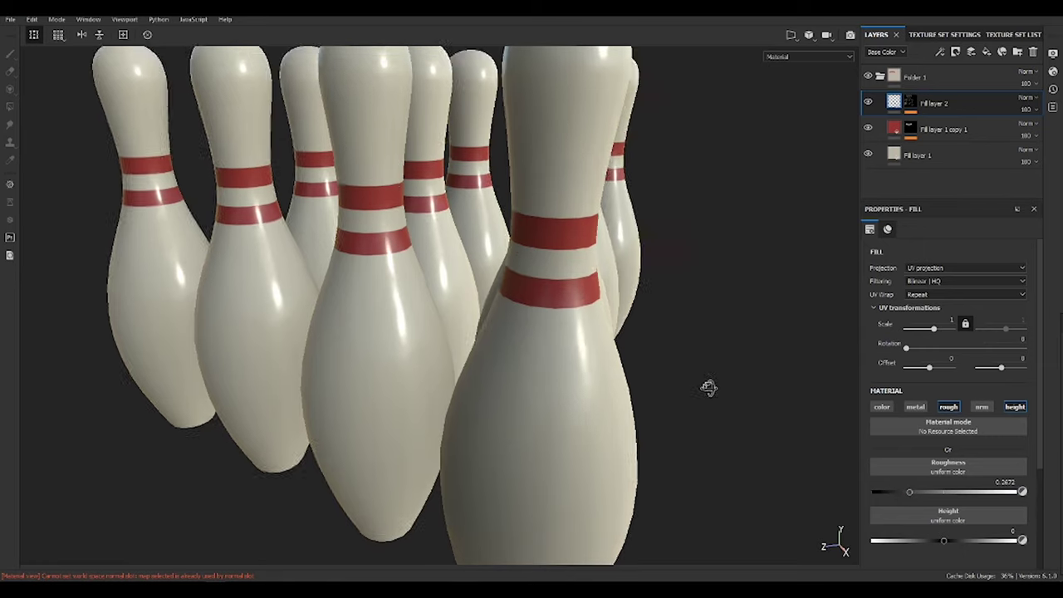
mouse_move(943, 540)
mouse_down()
mouse_move(973, 538)
mouse_move(950, 538)
mouse_up()
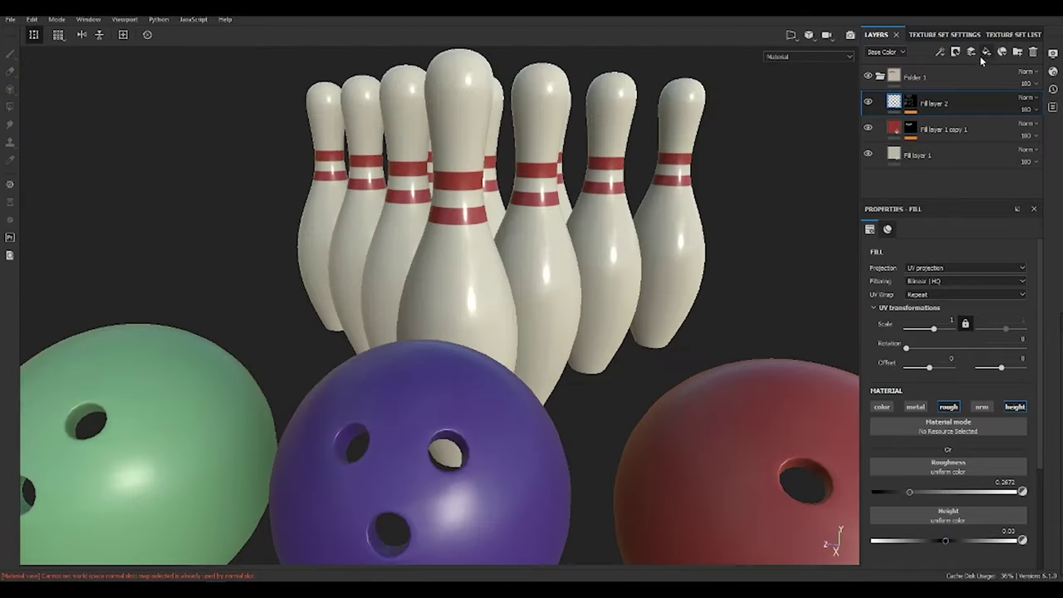
click(985, 51)
click(947, 483)
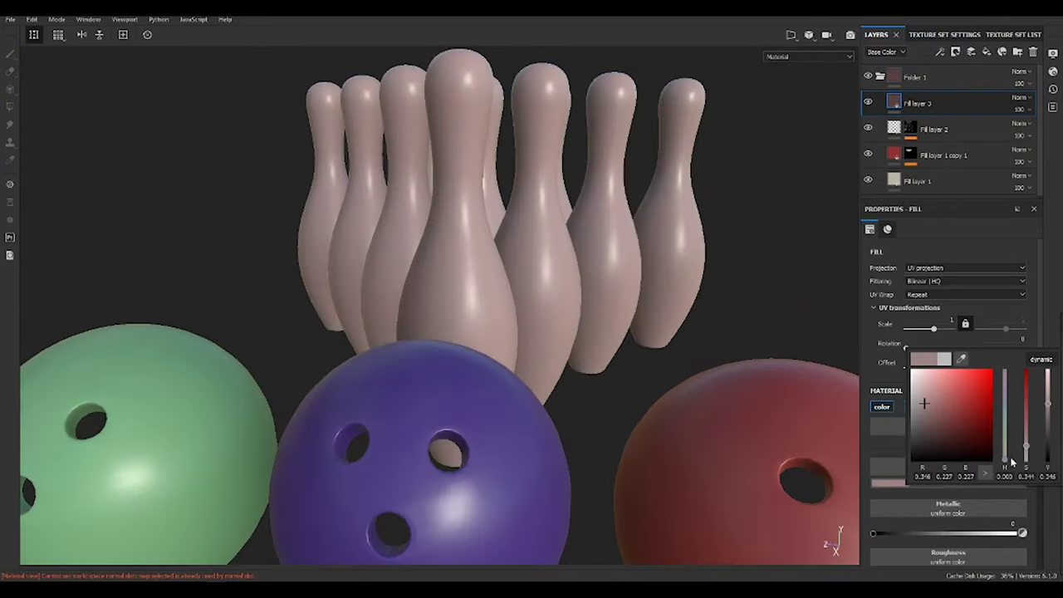
- Tint the top layer beige, give it a black mask and name it Dirt
mouse_move(929, 426)
mouse_down()
mouse_move(1004, 457)
mouse_move(963, 415)
mouse_up()
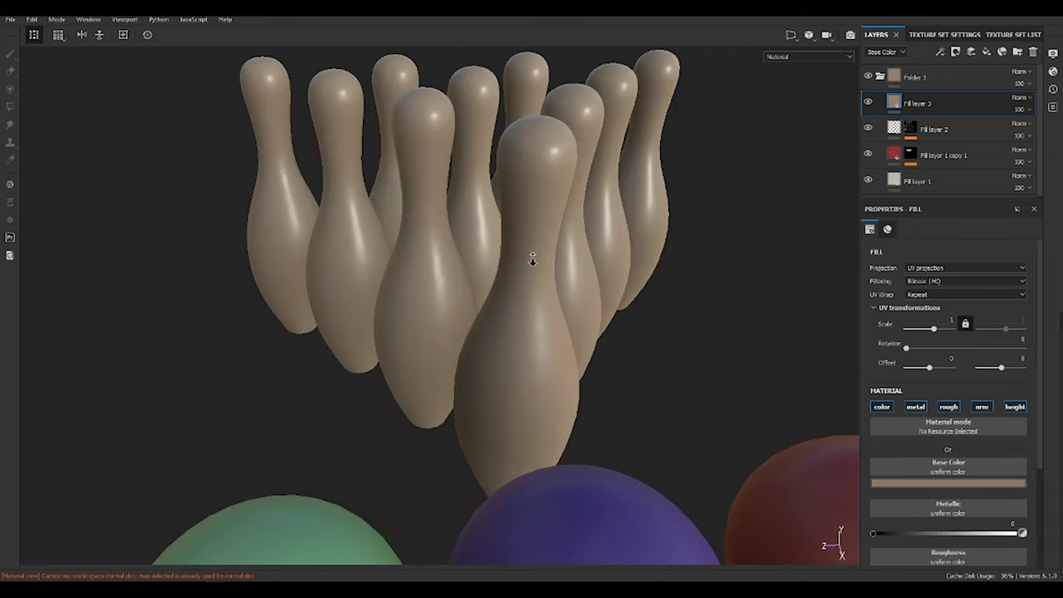
click(955, 53)
text(Dirt)
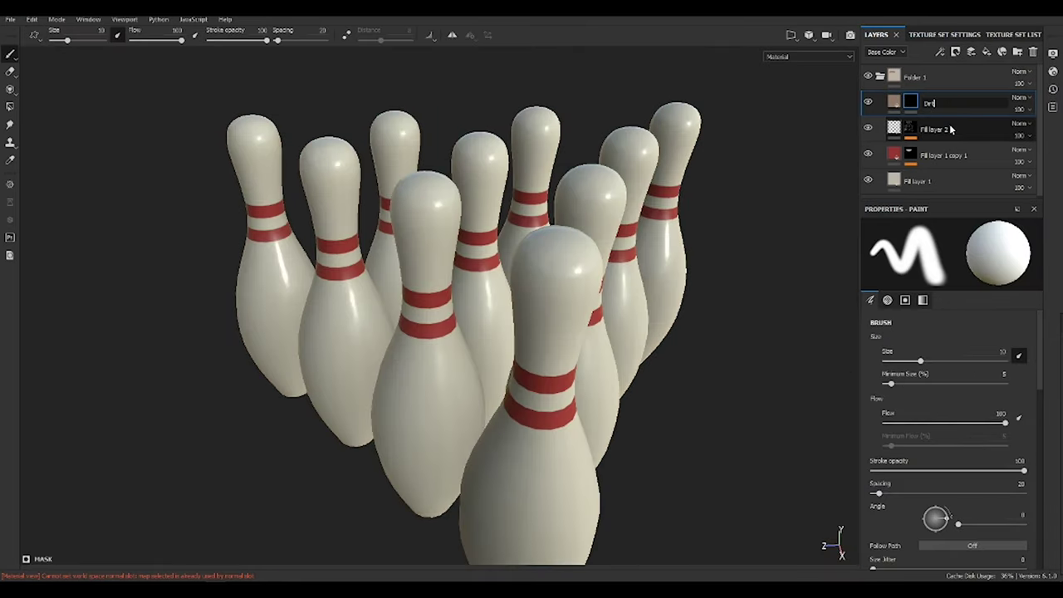
click(951, 130)
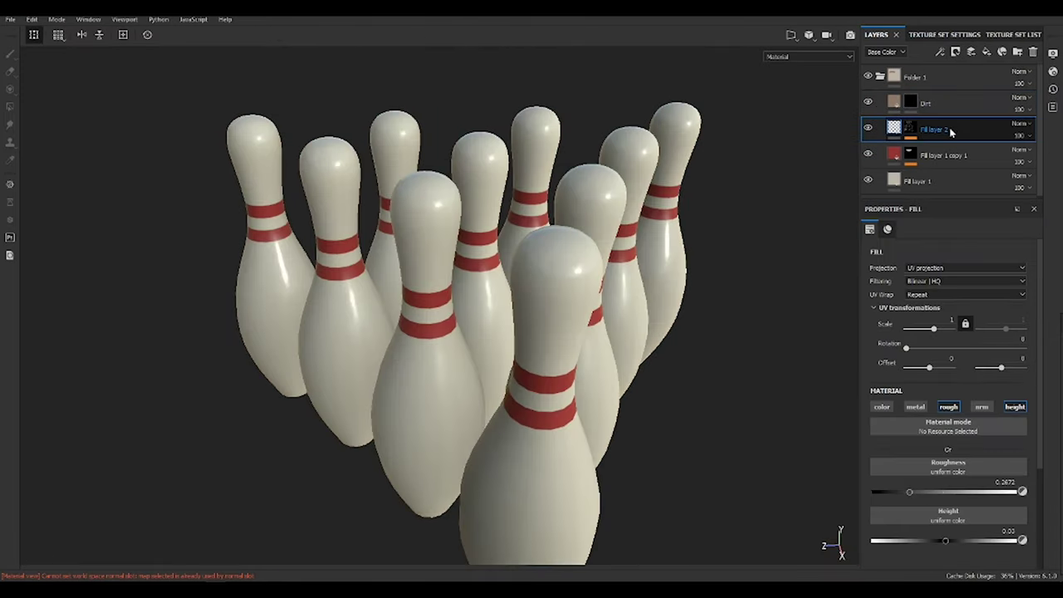
- Add a masked fill layer above Fill layer 2 with a green base colour
click(985, 52)
click(955, 52)
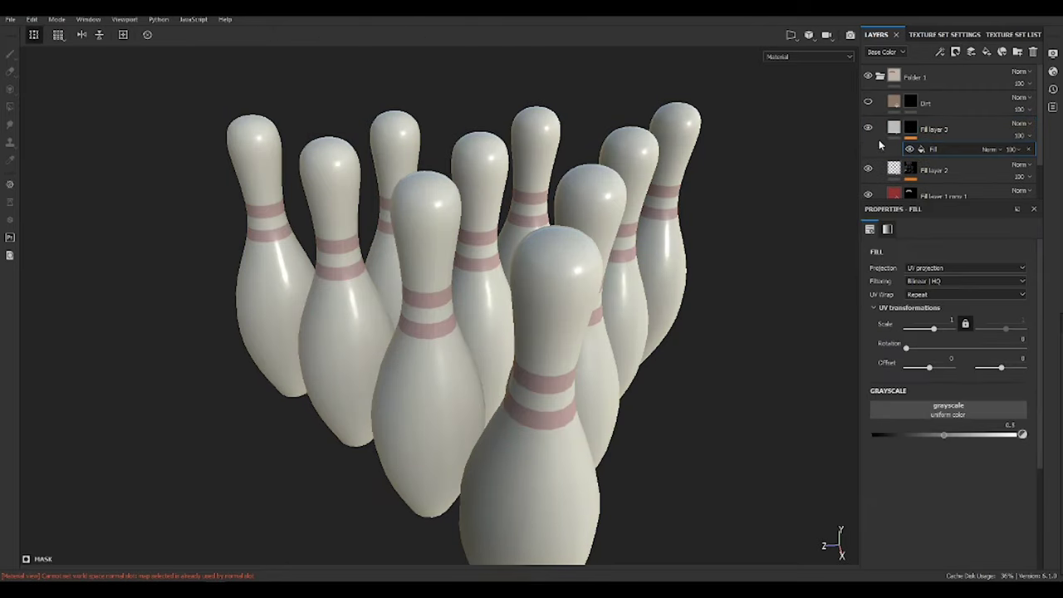
click(894, 128)
click(947, 482)
click(980, 425)
drag(1004, 454, 1003, 436)
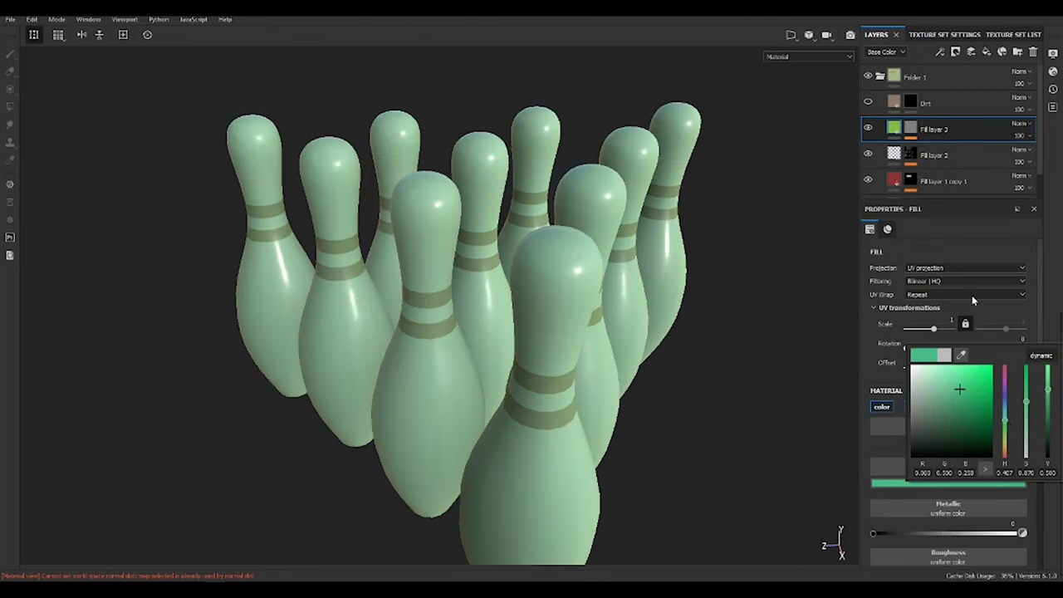
click(971, 294)
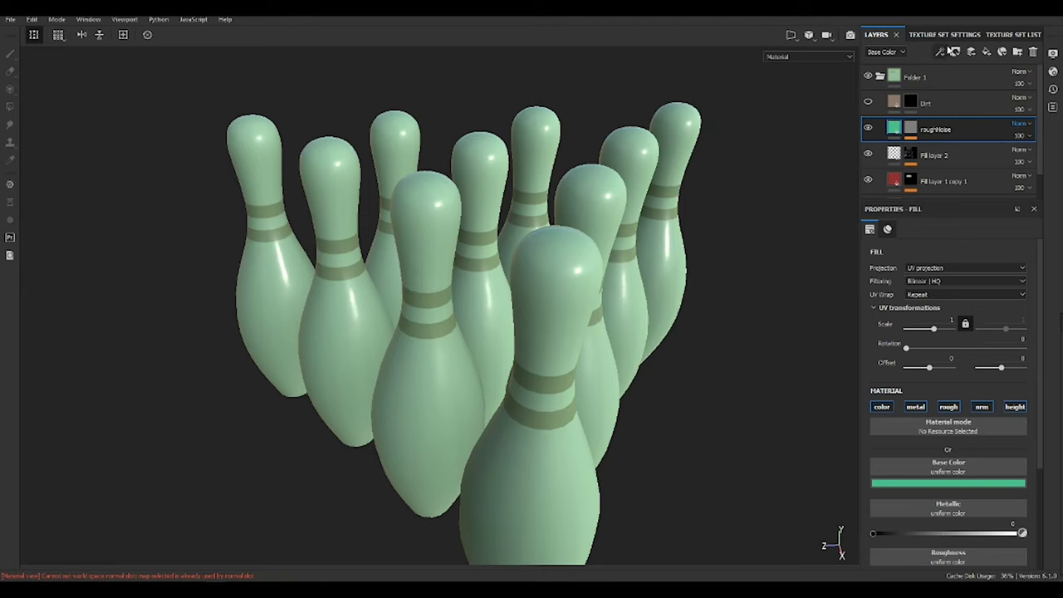
scroll(640, 266, up, 3)
- Add a fill effect to the roughNoise mask using Cells 1 noise
click(939, 51)
click(968, 79)
click(939, 52)
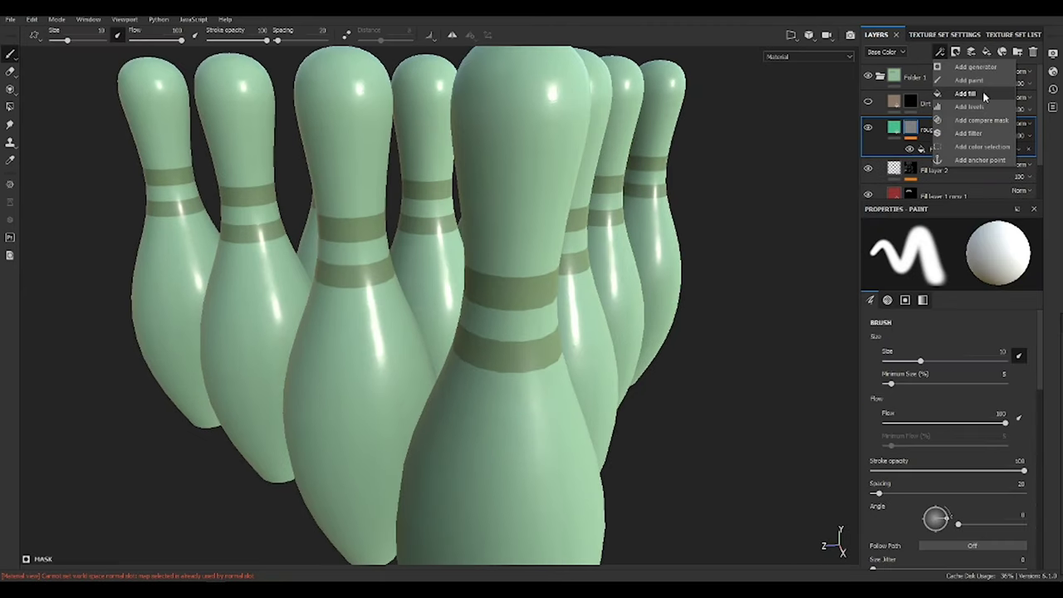
click(982, 93)
click(968, 411)
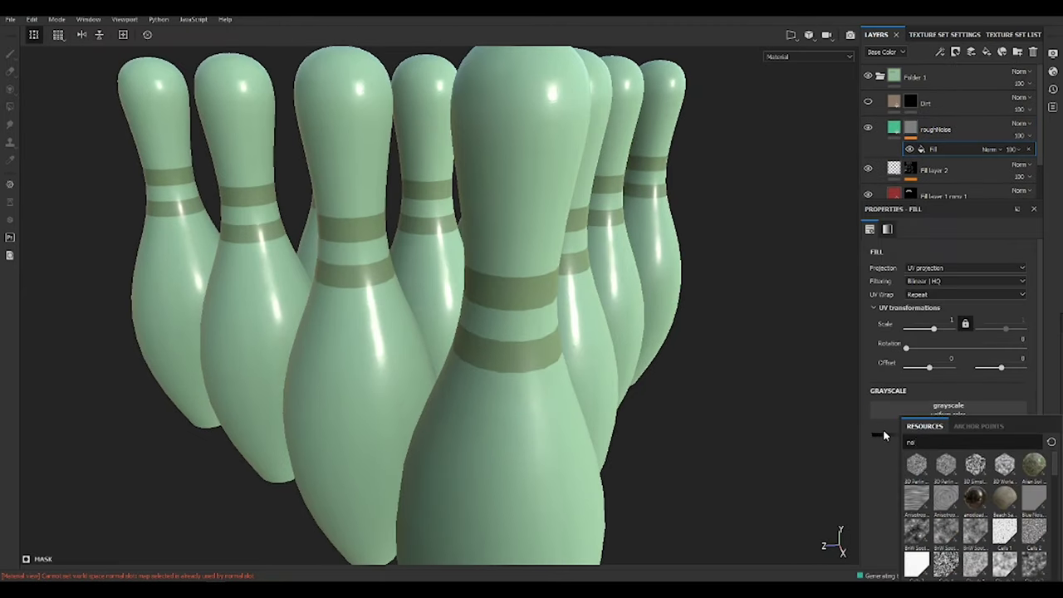
text(se)
click(1003, 532)
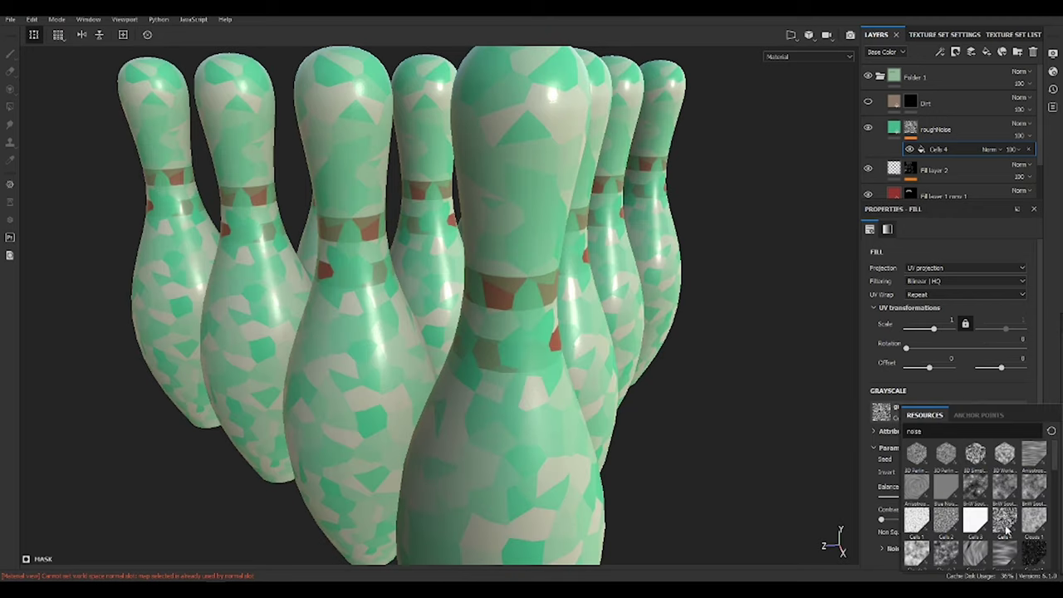
click(918, 522)
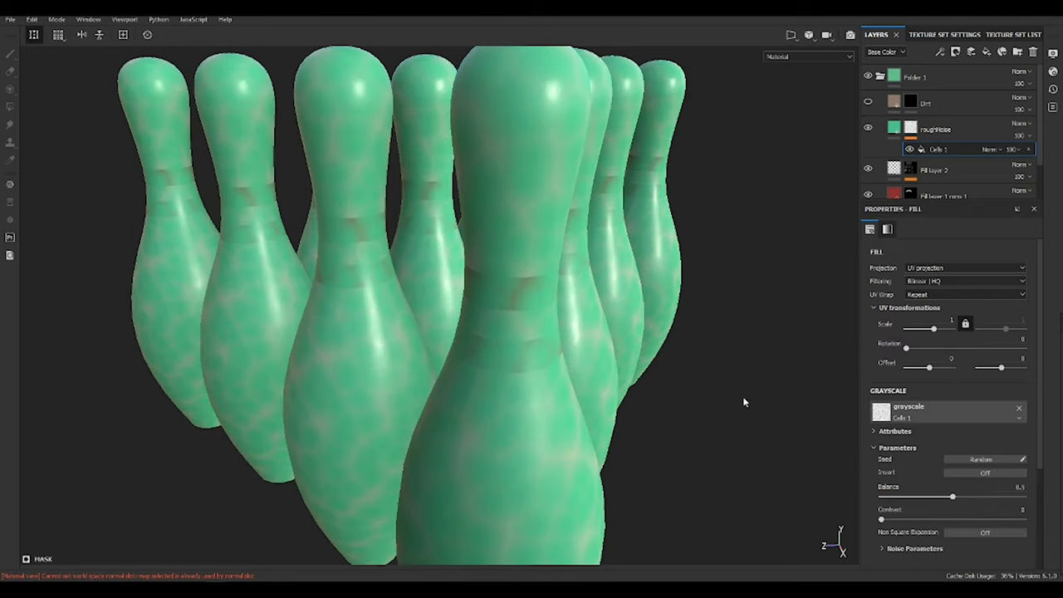
- Make Cells 1 tri-planar with finer cells, balance 0.33, higher contrast and scale 62
alt+click(911, 129)
scroll(827, 399, up, 3)
click(937, 148)
scroll(966, 490, down, 1)
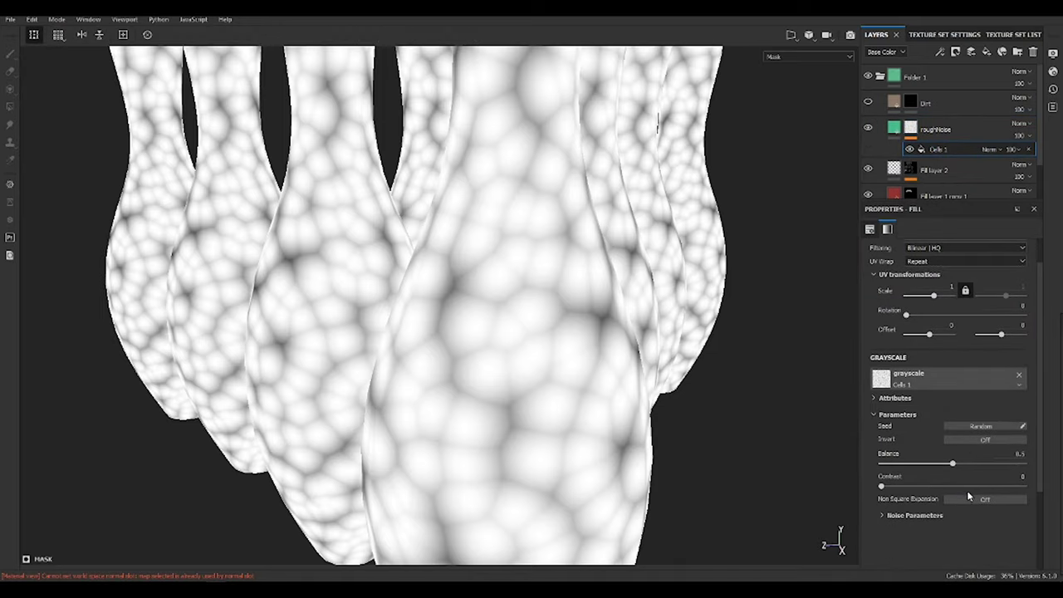
scroll(952, 415, up, 2)
click(945, 267)
click(946, 282)
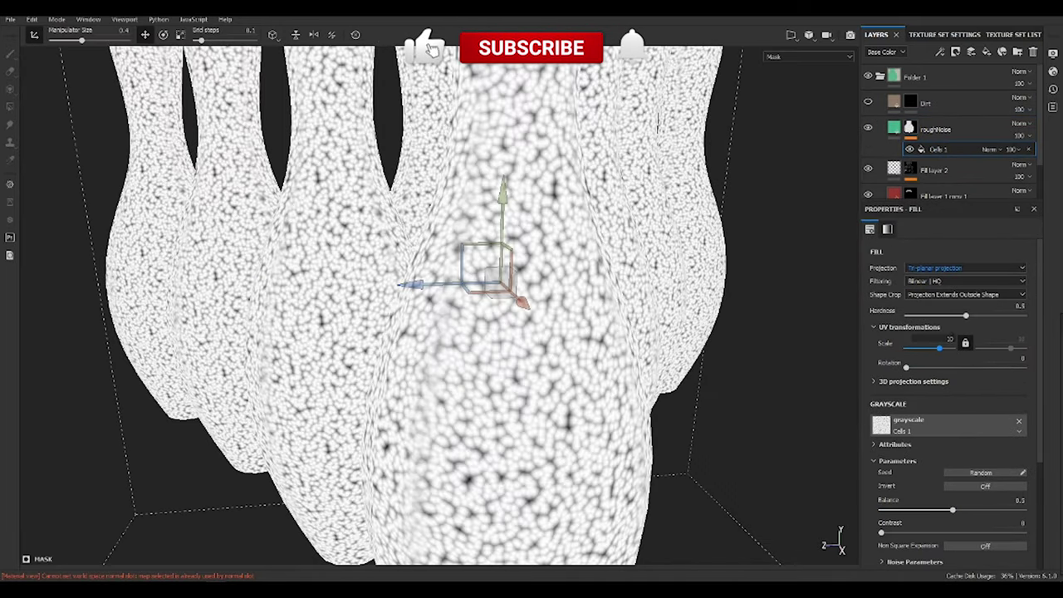
drag(952, 342, 959, 342)
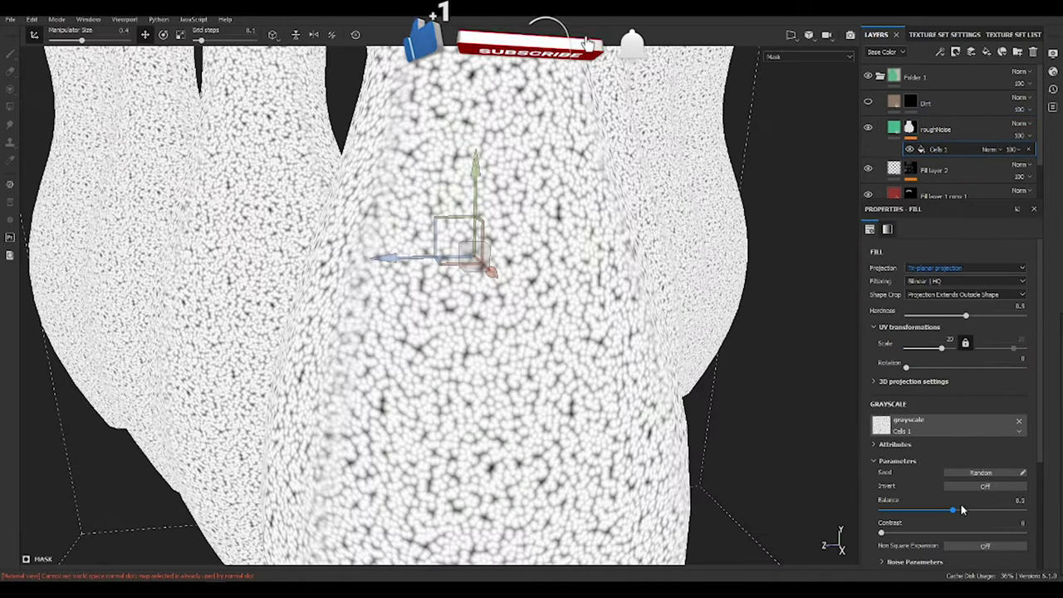
mouse_move(962, 510)
mouse_down()
mouse_move(985, 508)
mouse_move(931, 509)
mouse_up()
mouse_move(880, 532)
mouse_down()
mouse_move(929, 533)
mouse_move(937, 510)
mouse_move(921, 483)
mouse_move(925, 506)
mouse_up()
scroll(913, 470, down, 2)
alt+drag(377, 334, 654, 385)
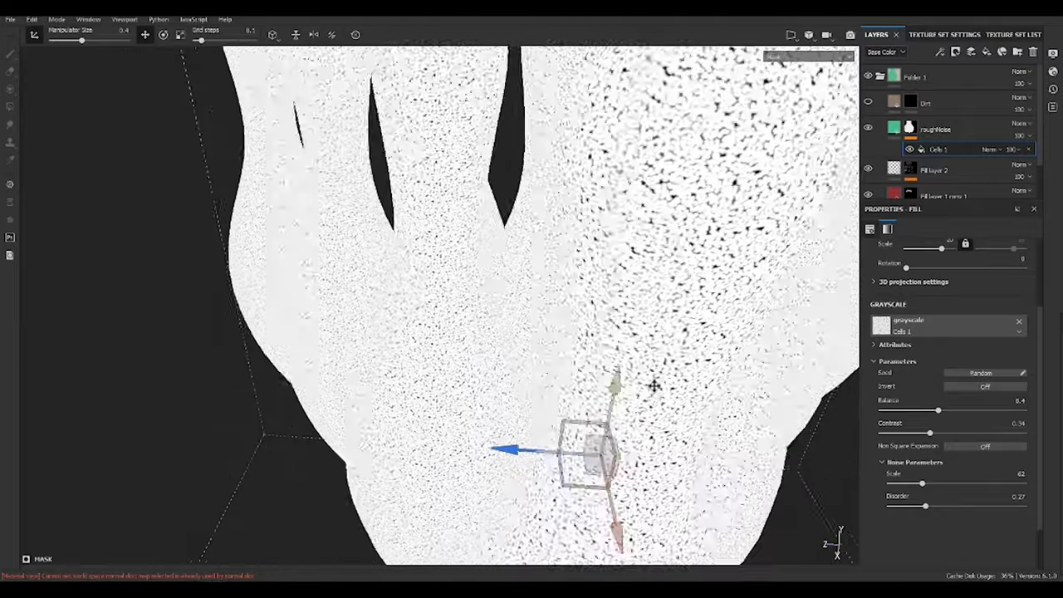
- Invert the Cells noise and return to the full material view
key(f)
scroll(653, 280, up, 5)
scroll(972, 412, up, 2)
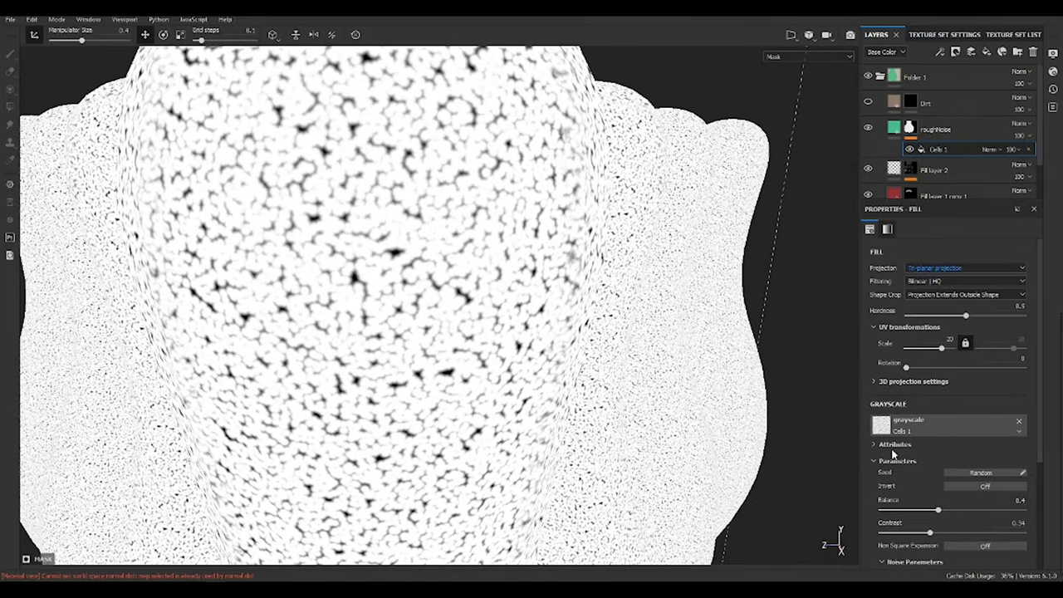
scroll(894, 450, down, 2)
click(981, 419)
scroll(528, 365, down, 3)
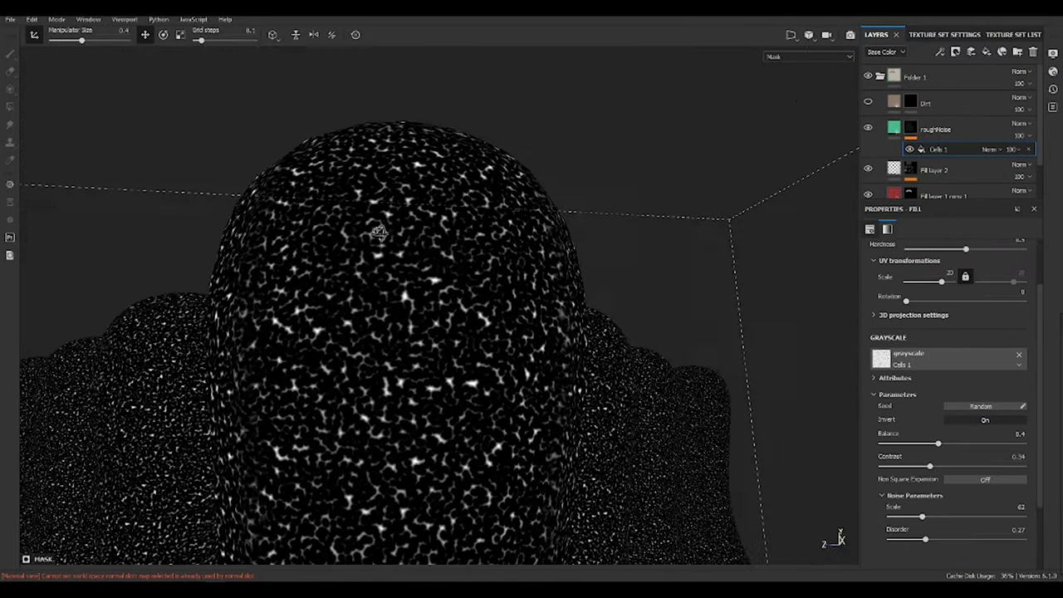
scroll(527, 366, down, 2)
key(m)
alt+drag(486, 391, 656, 398)
- Restrict roughNoise to the roughness channel and set its roughness to 0.5
click(935, 129)
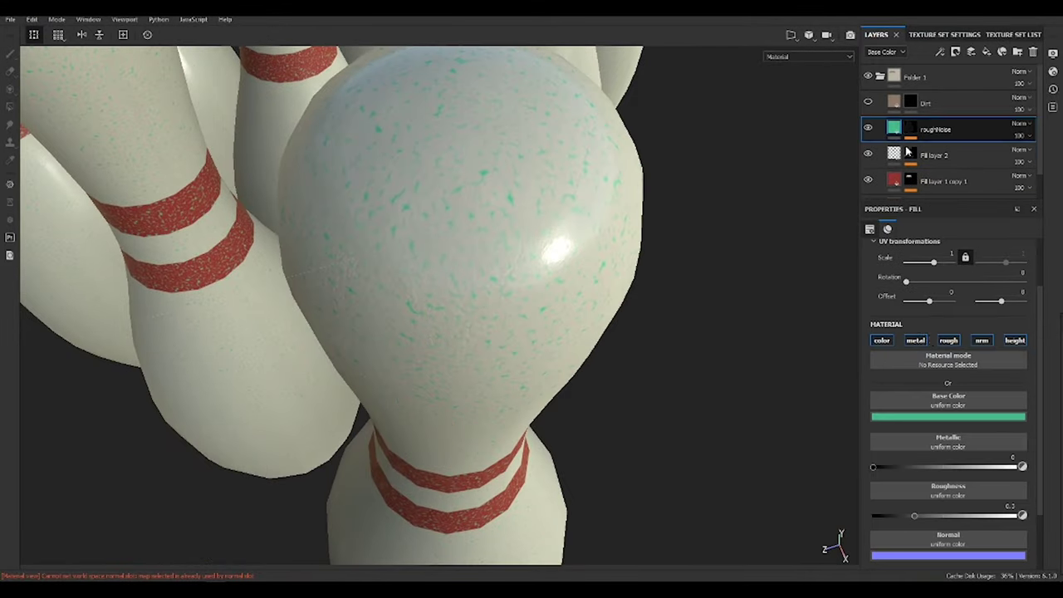
click(949, 340)
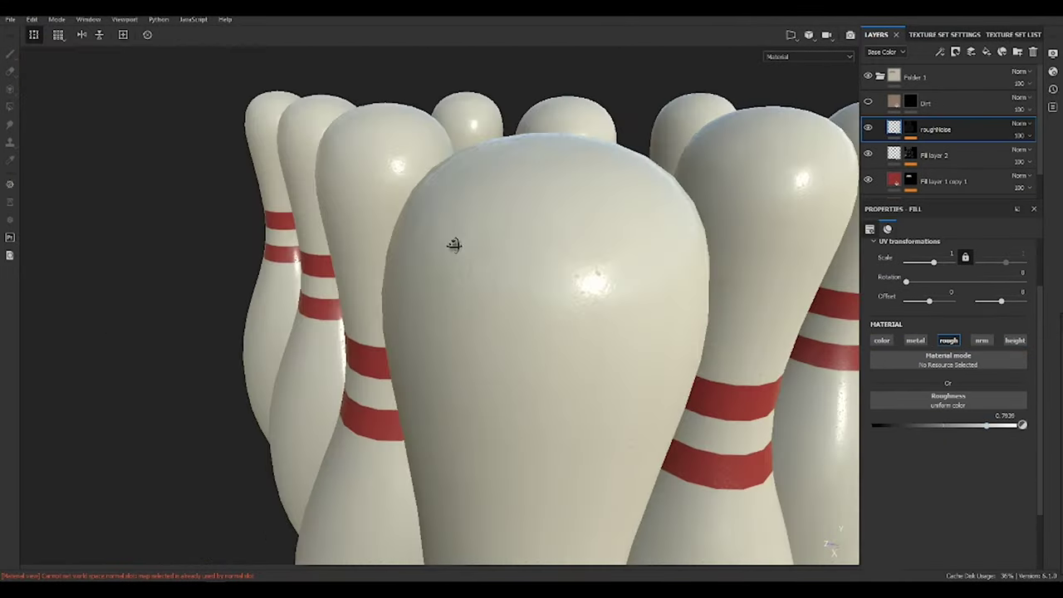
drag(920, 424, 932, 423)
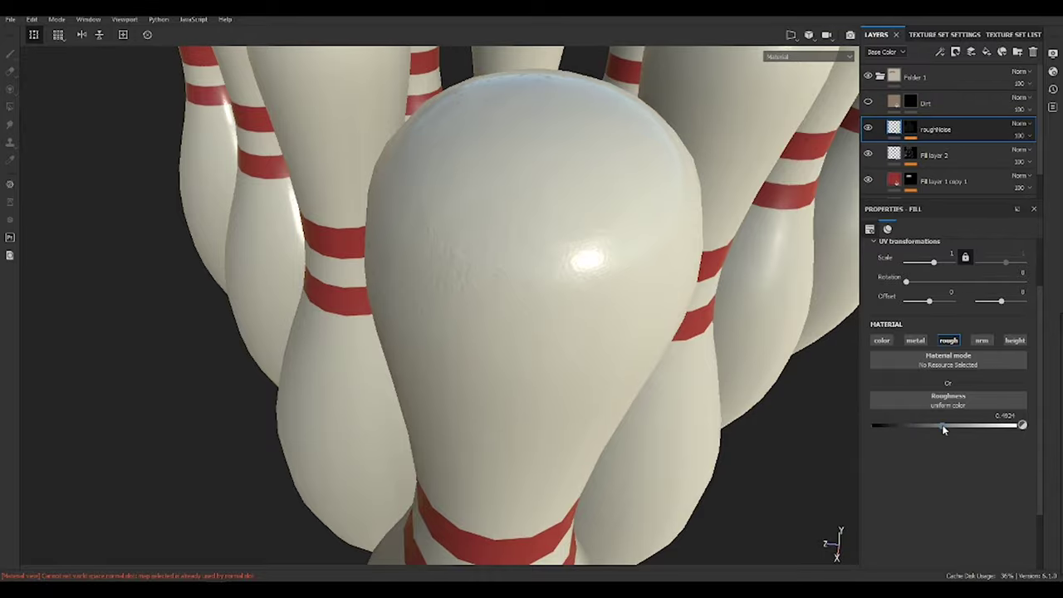
mouse_move(687, 382)
alt+mouse_down()
mouse_move(709, 342)
mouse_move(634, 307)
mouse_move(771, 403)
mouse_move(783, 443)
mouse_move(676, 306)
mouse_move(709, 379)
mouse_move(866, 124)
alt+mouse_up()
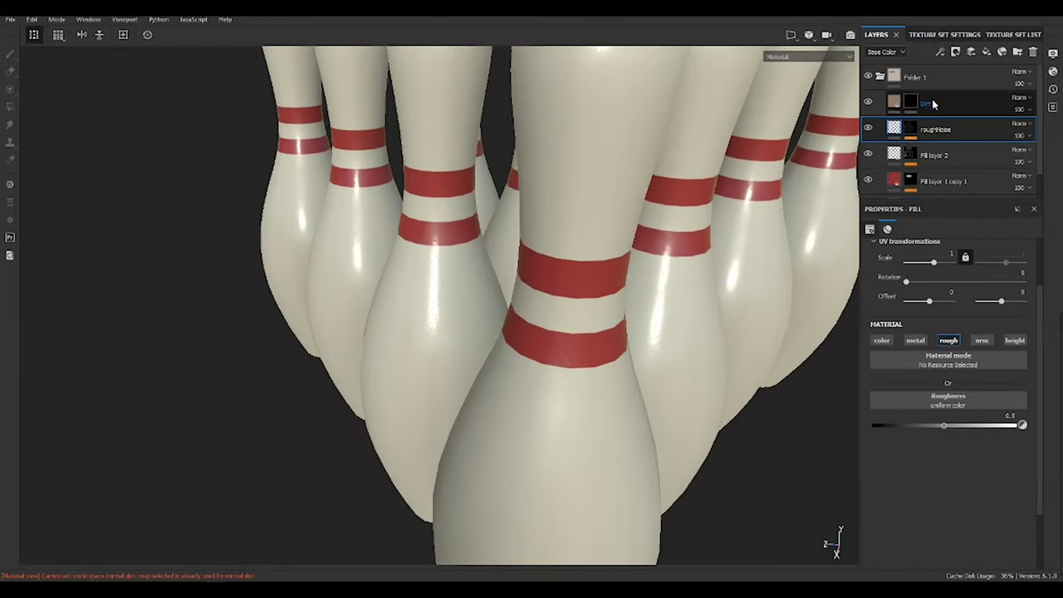
- Orbit toward the balls and select the Dirt layer's mask
click(932, 103)
mouse_move(469, 166)
alt+mouse_down()
mouse_move(491, 224)
mouse_move(712, 303)
alt+mouse_up()
click(950, 135)
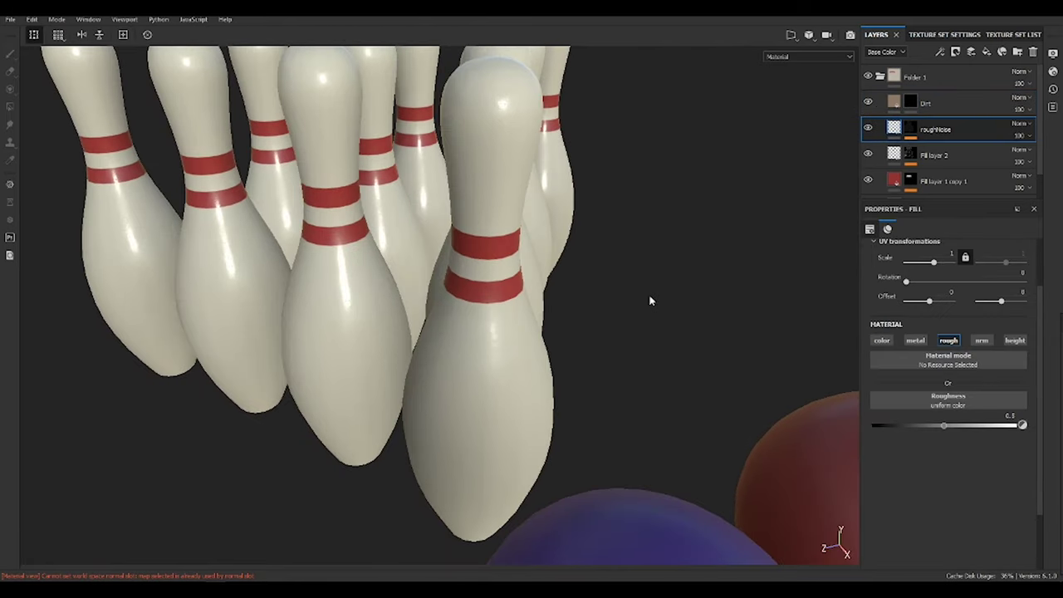
click(910, 103)
- Add a Grunge Dirt Scratchy fill to the Dirt mask, keeping UV projection
right_click(928, 87)
click(973, 116)
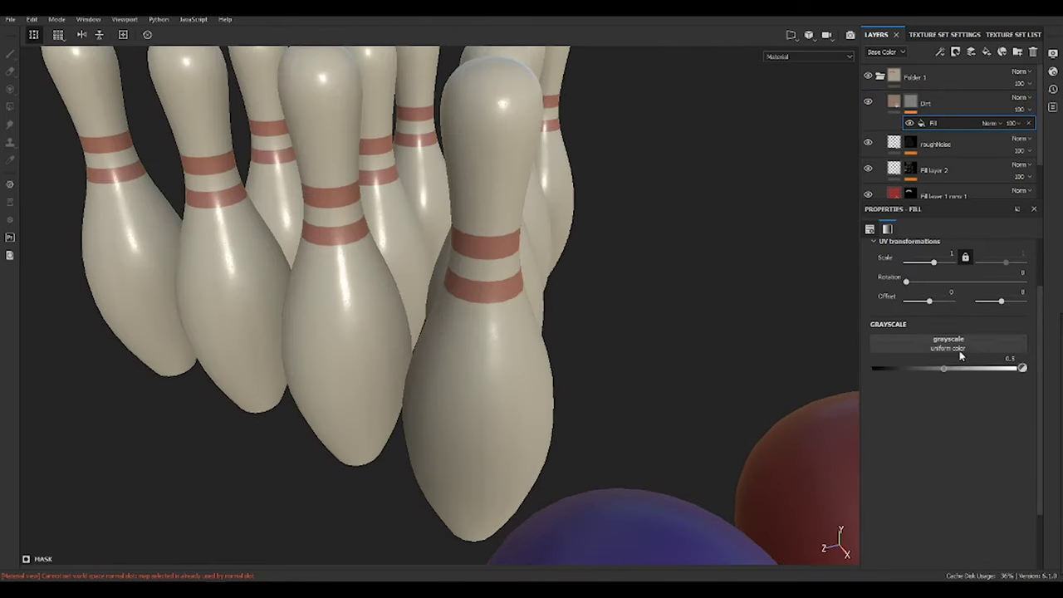
drag(930, 351, 930, 352)
alt+drag(702, 280, 562, 303)
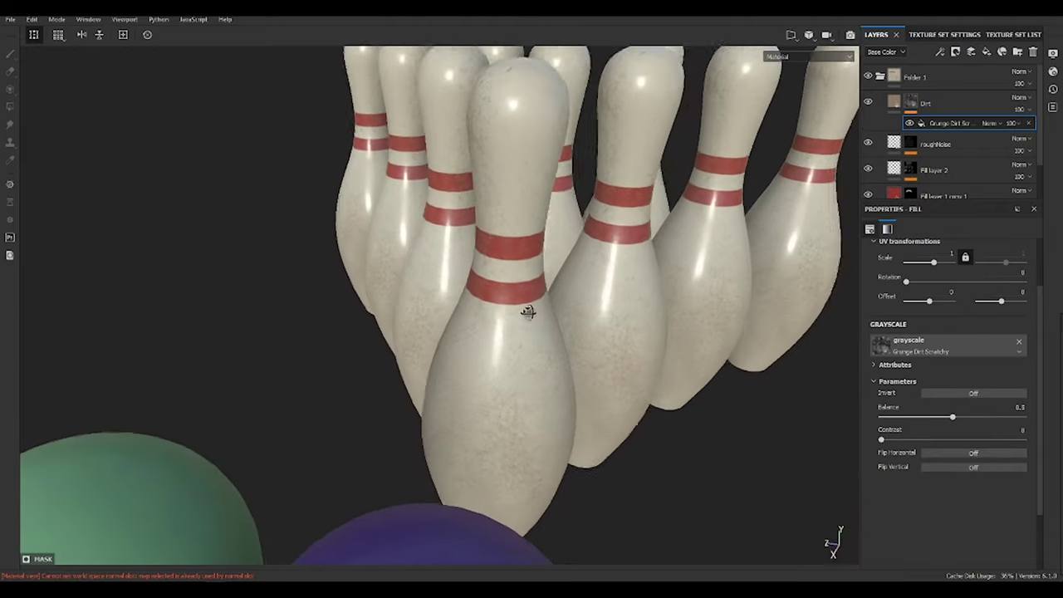
alt+right_drag(562, 304, 769, 418)
scroll(961, 268, up, 2)
click(961, 267)
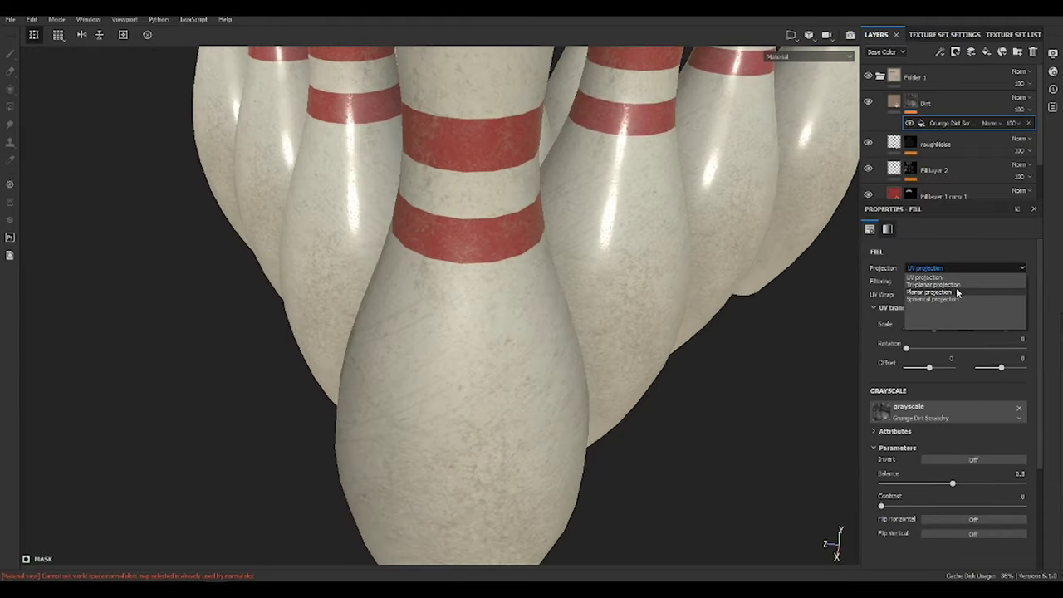
click(959, 289)
alt+drag(532, 332, 688, 304)
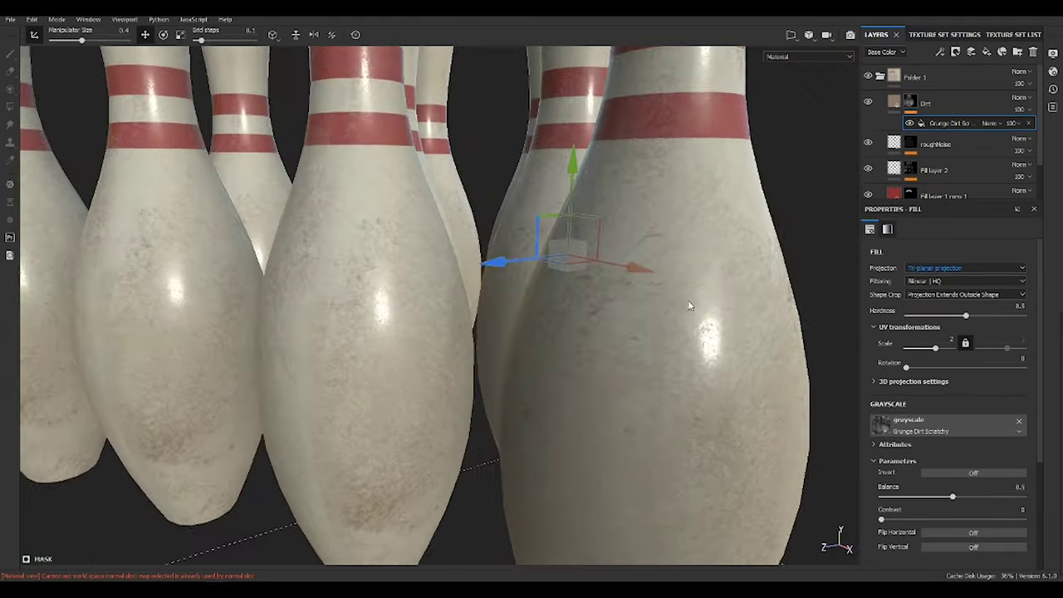
click(963, 267)
click(949, 280)
mouse_move(575, 303)
alt+mouse_down()
mouse_move(415, 290)
mouse_move(576, 313)
alt+mouse_up()
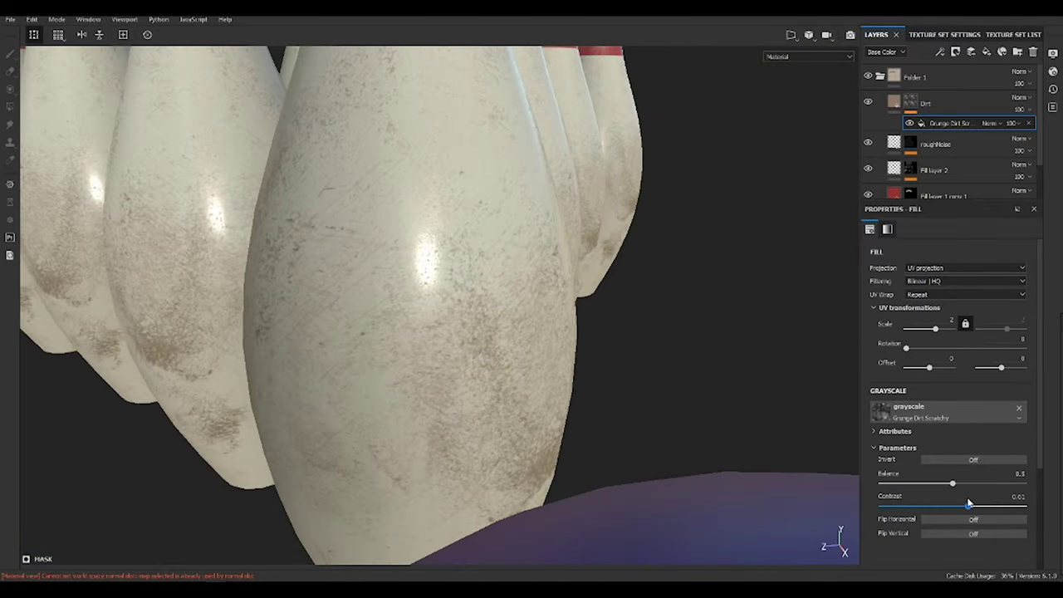
mouse_move(747, 398)
alt+mouse_down()
mouse_move(520, 332)
mouse_move(749, 349)
mouse_move(686, 324)
alt+mouse_up()
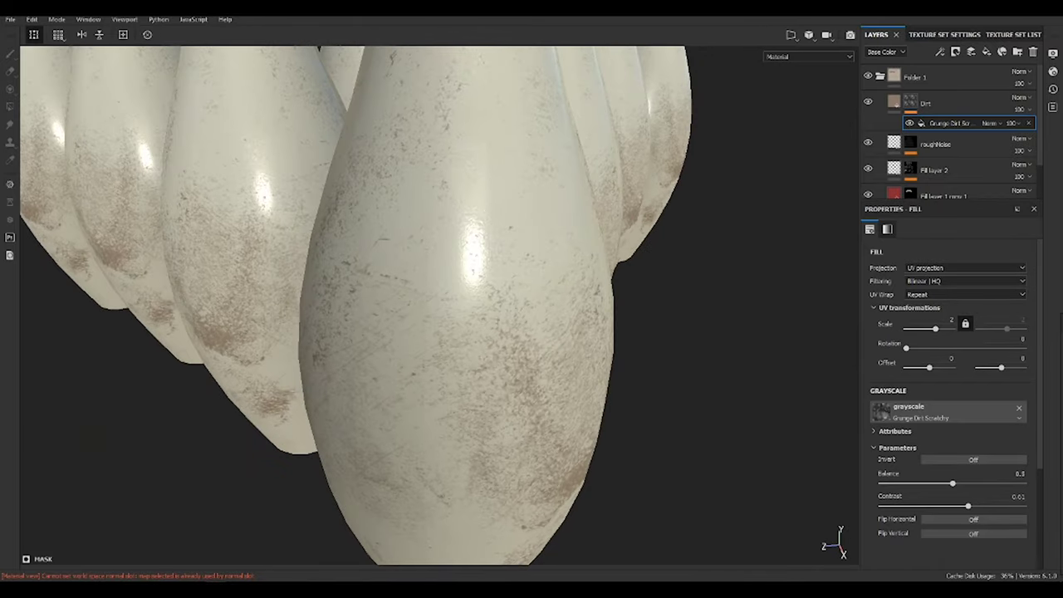
- Add a Mask Editor generator to the Dirt mask at 40 opacity
alt+click(909, 102)
click(955, 124)
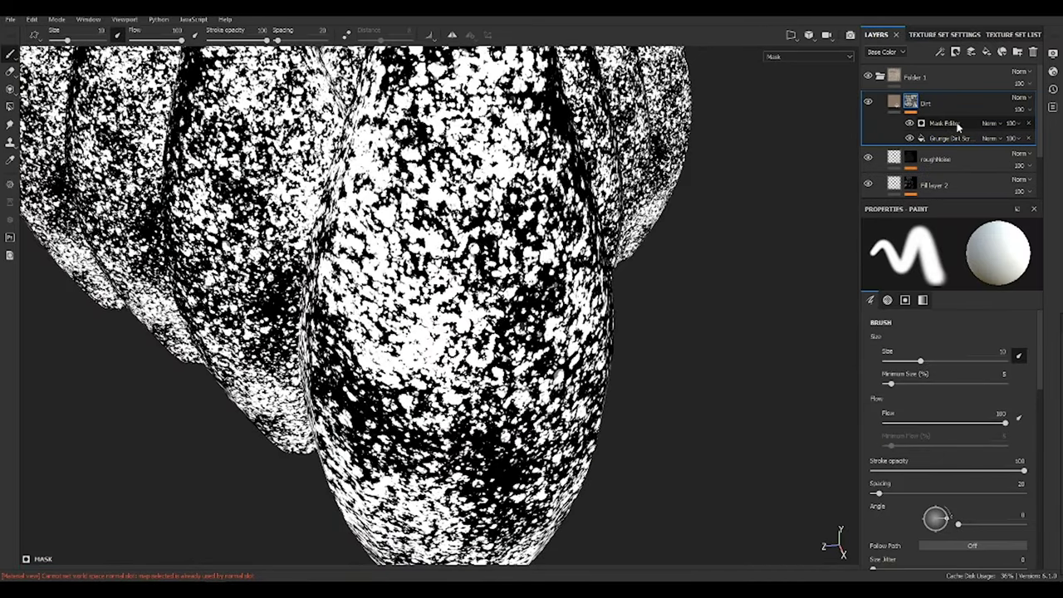
click(947, 123)
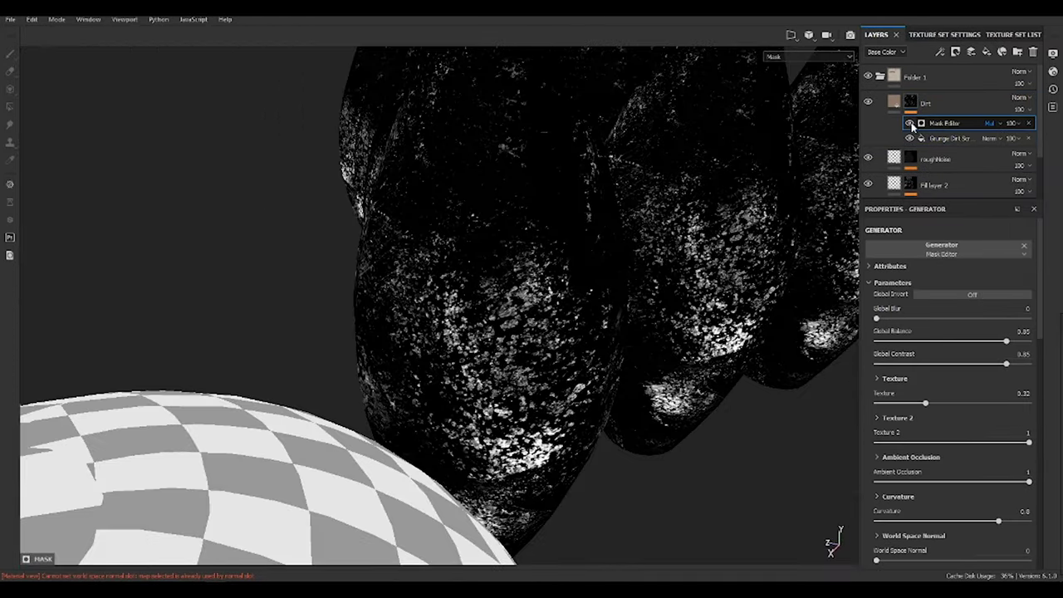
click(950, 138)
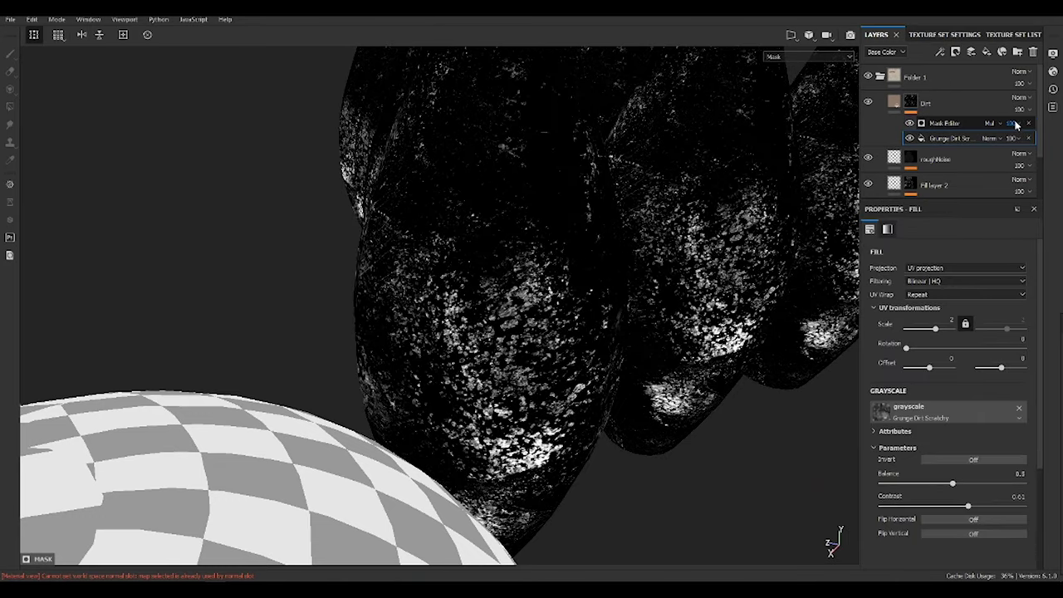
drag(1015, 138, 1028, 144)
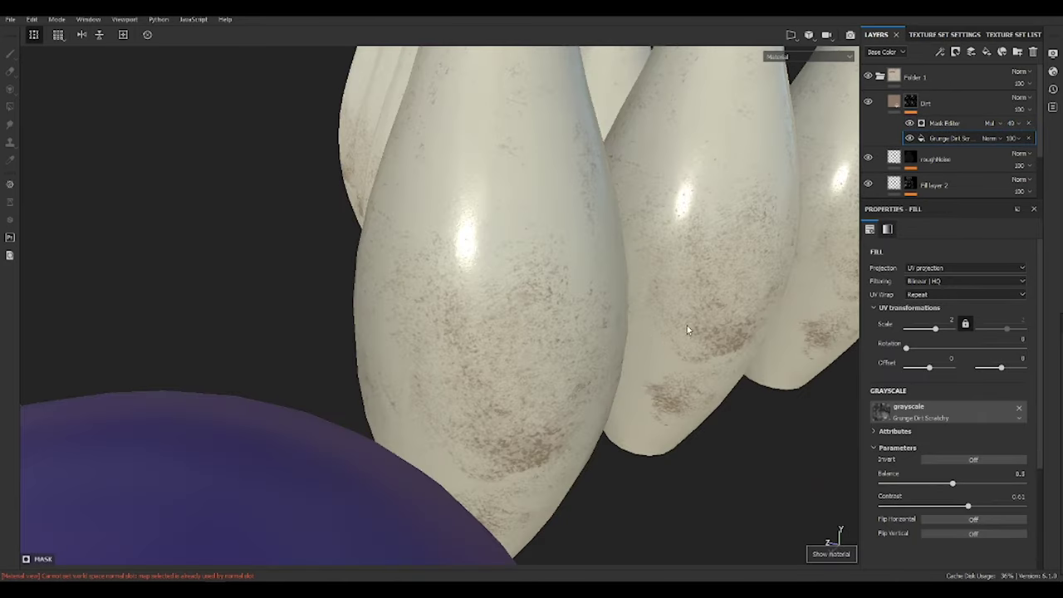
alt+drag(688, 327, 806, 423)
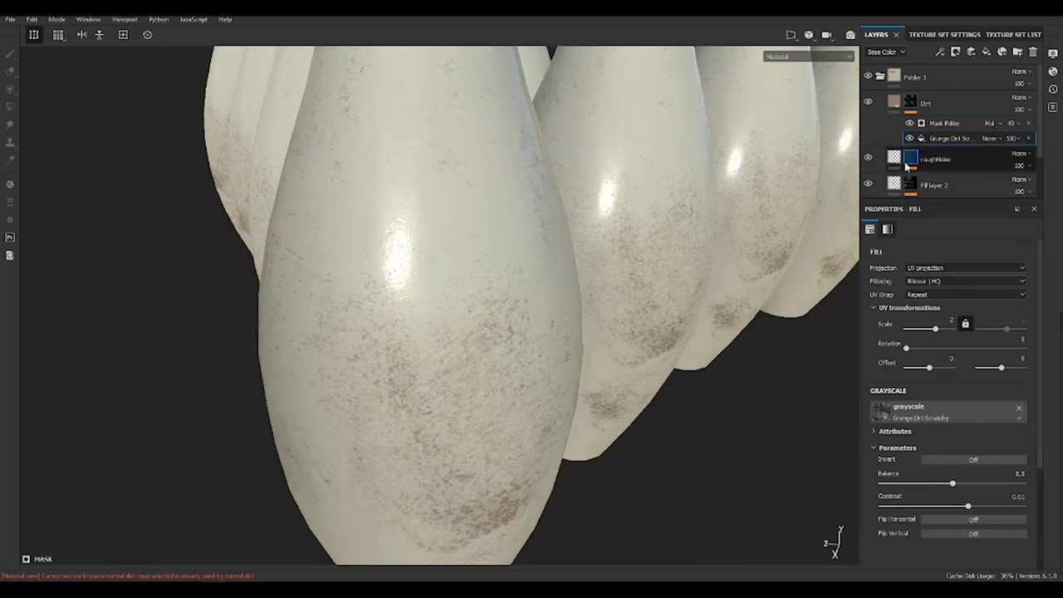
- Review the Dirt and roughNoise roughness in the roughness-only channel view
click(893, 101)
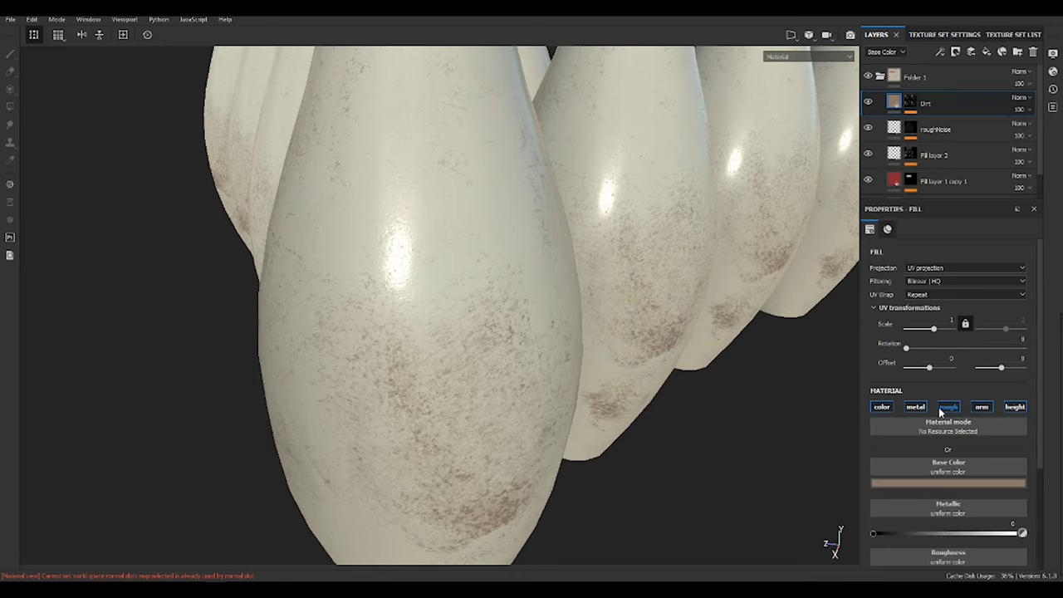
key(c)
key(c)
key(c)
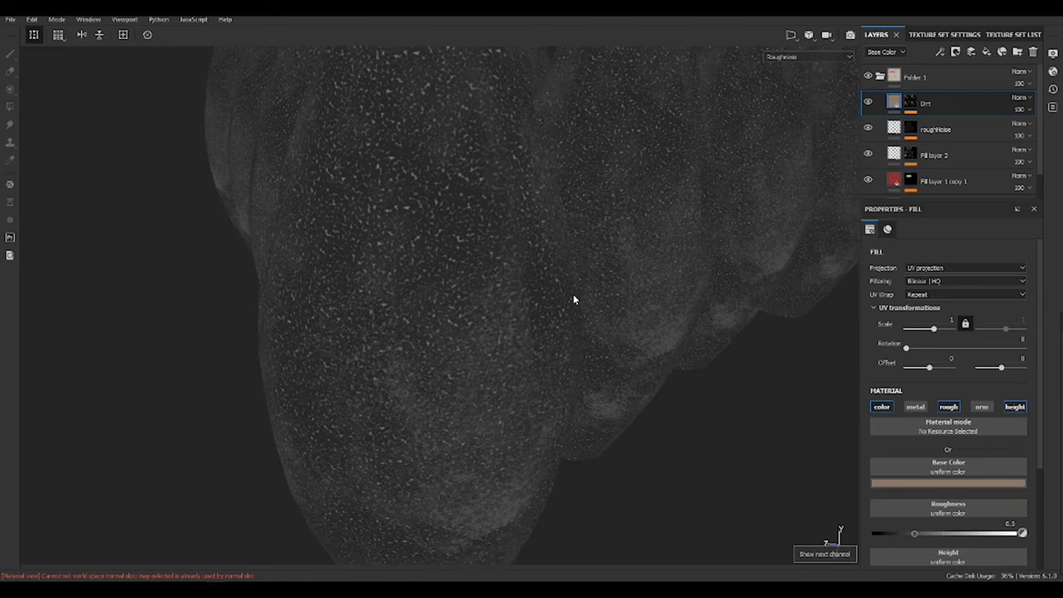
alt+drag(573, 294, 738, 378)
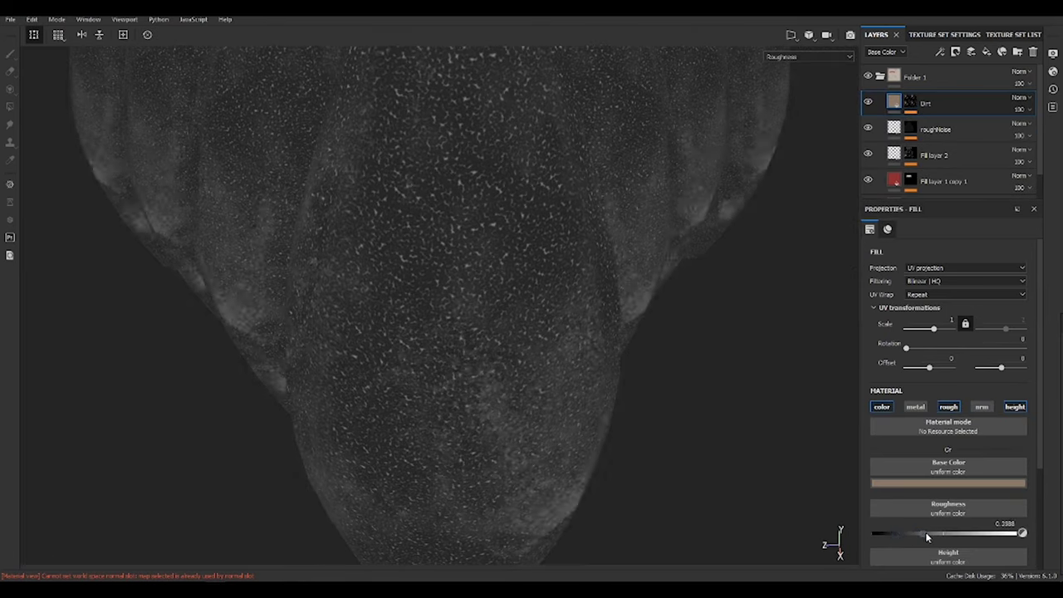
click(935, 128)
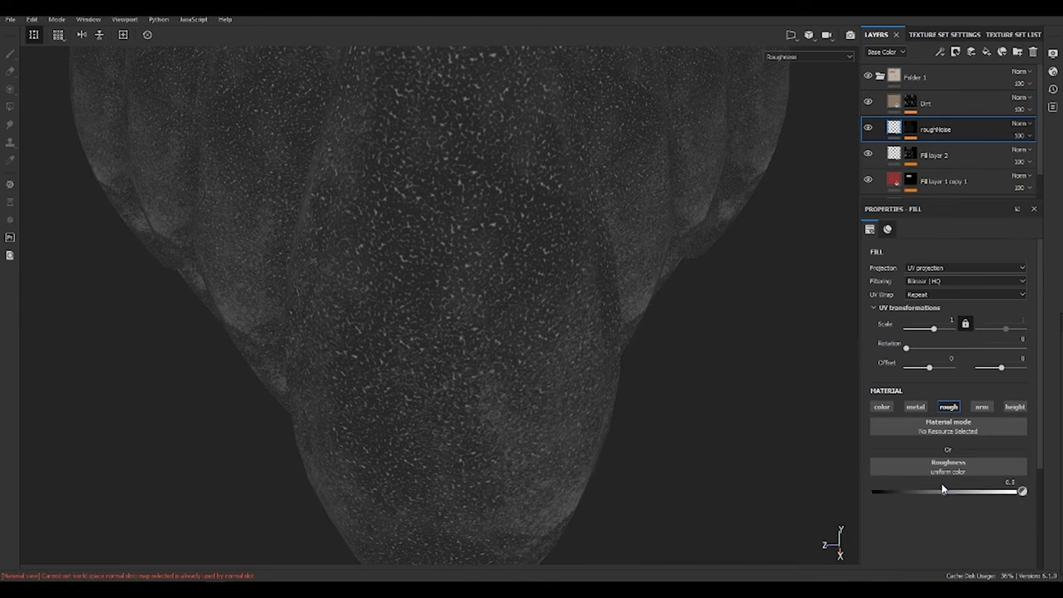
scroll(740, 379, up, 3)
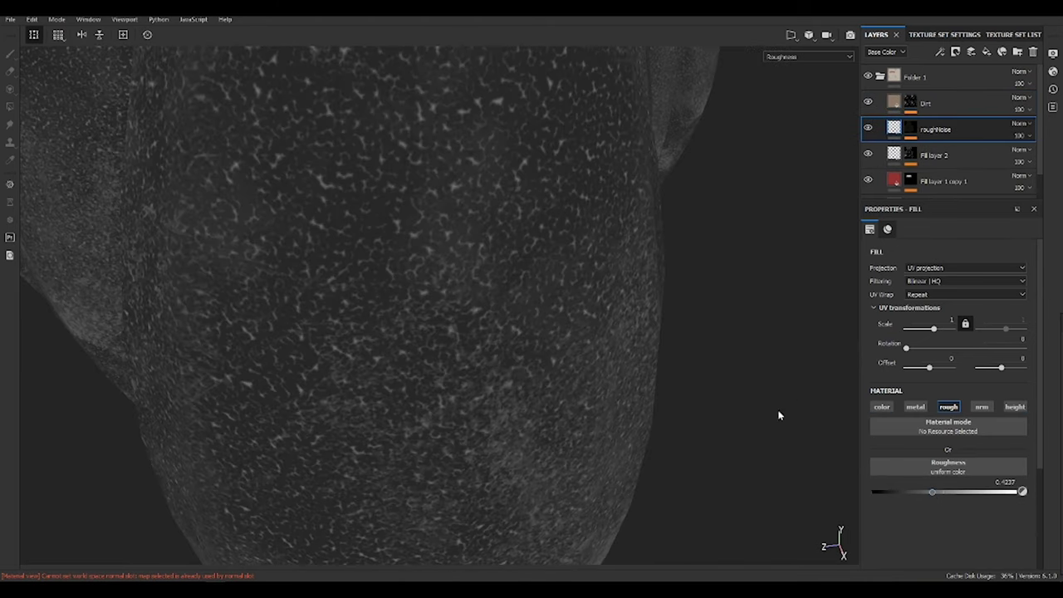
key(m)
- Give the Dirt layer 0.01 height and lower its opacity to 25
click(924, 103)
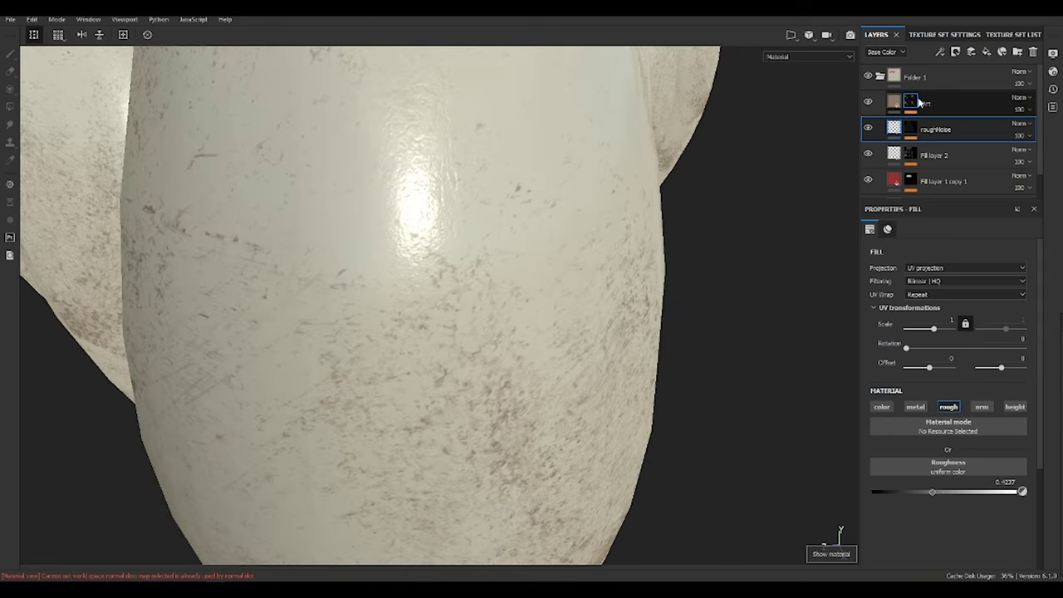
scroll(946, 464, down, 2)
drag(946, 518, 952, 518)
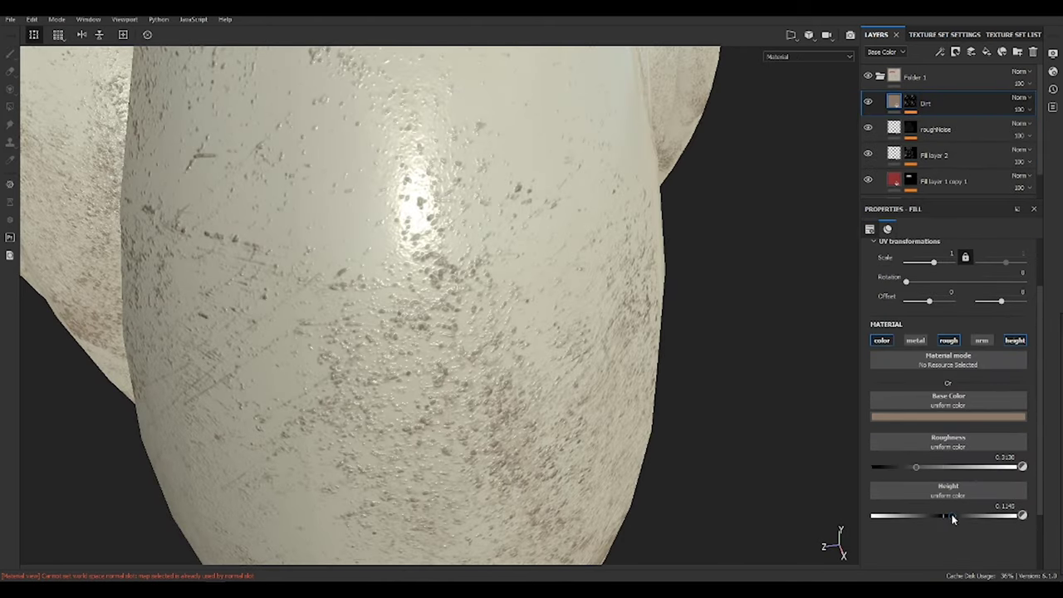
scroll(581, 332, down, 3)
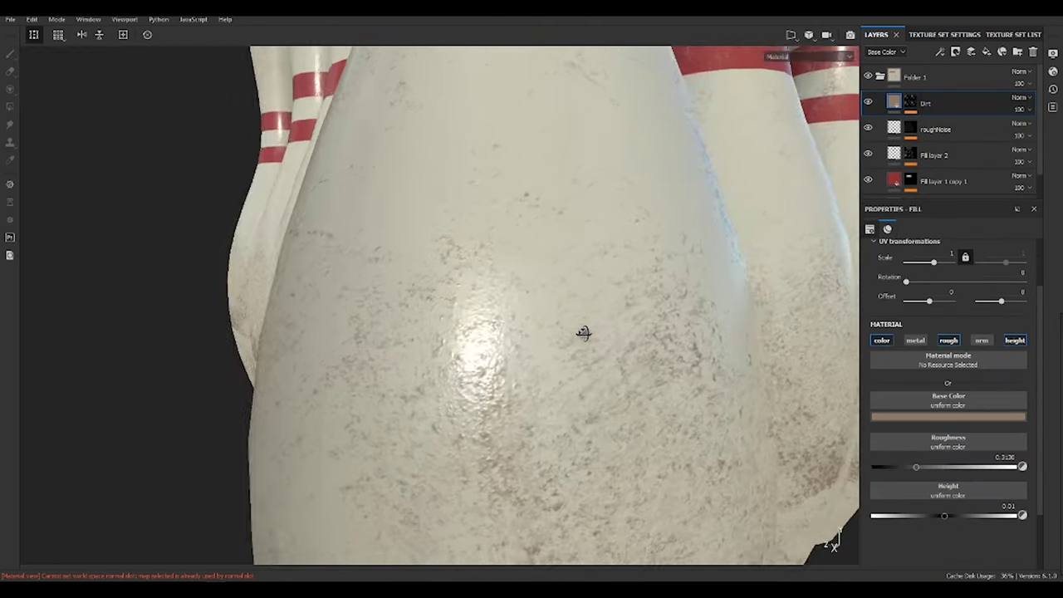
scroll(581, 332, up, 3)
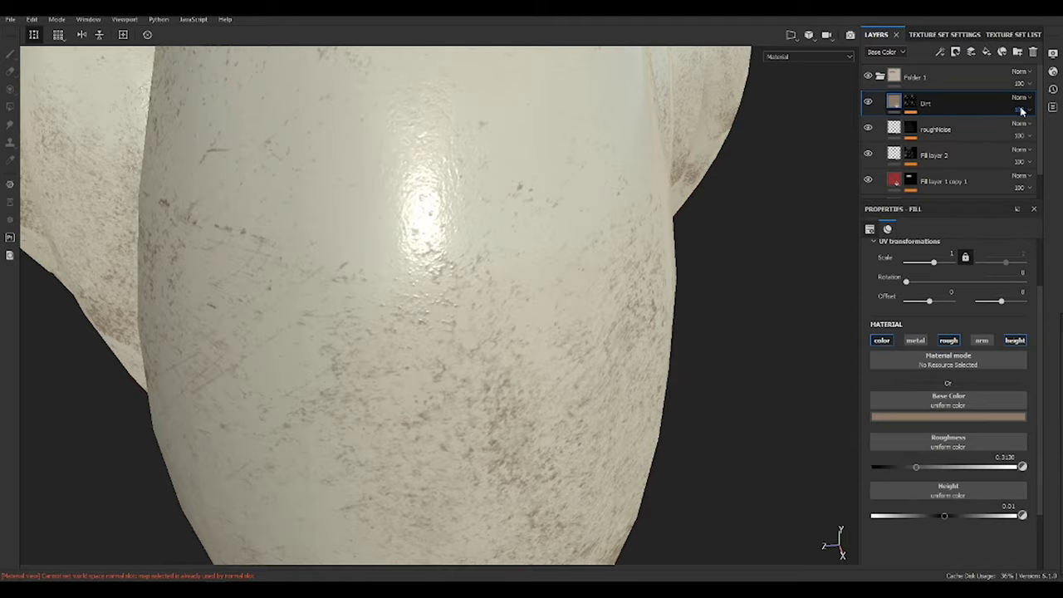
drag(1021, 110, 1021, 134)
scroll(590, 332, down, 5)
mouse_move(590, 332)
alt+mouse_down()
mouse_move(545, 368)
mouse_move(221, 443)
mouse_move(502, 327)
alt+mouse_up()
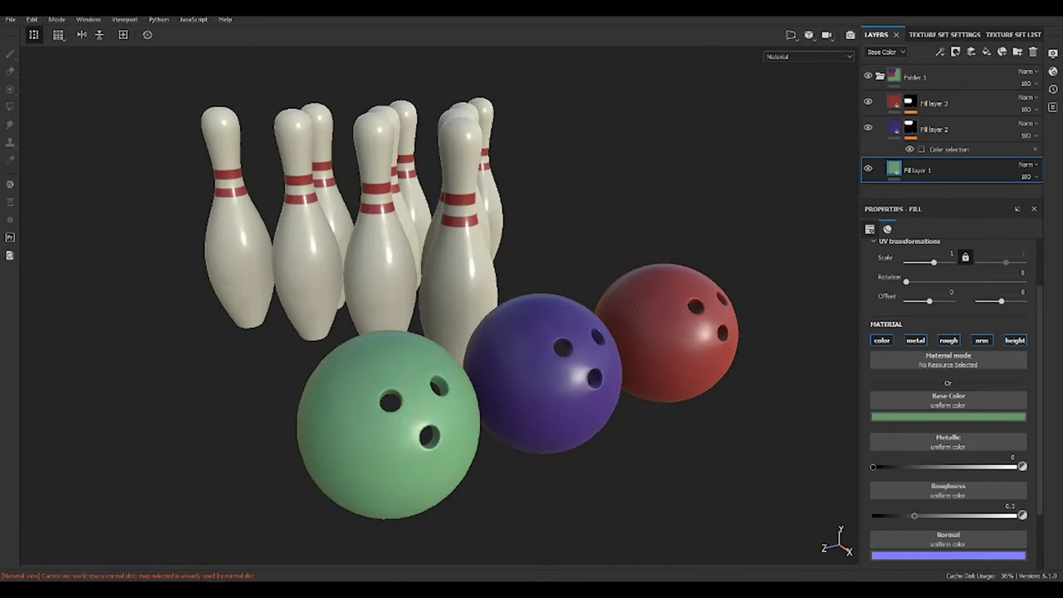
- Apply a pink swirled texture to the ball and lower its roughness to 0.1498
drag(940, 405, 947, 408)
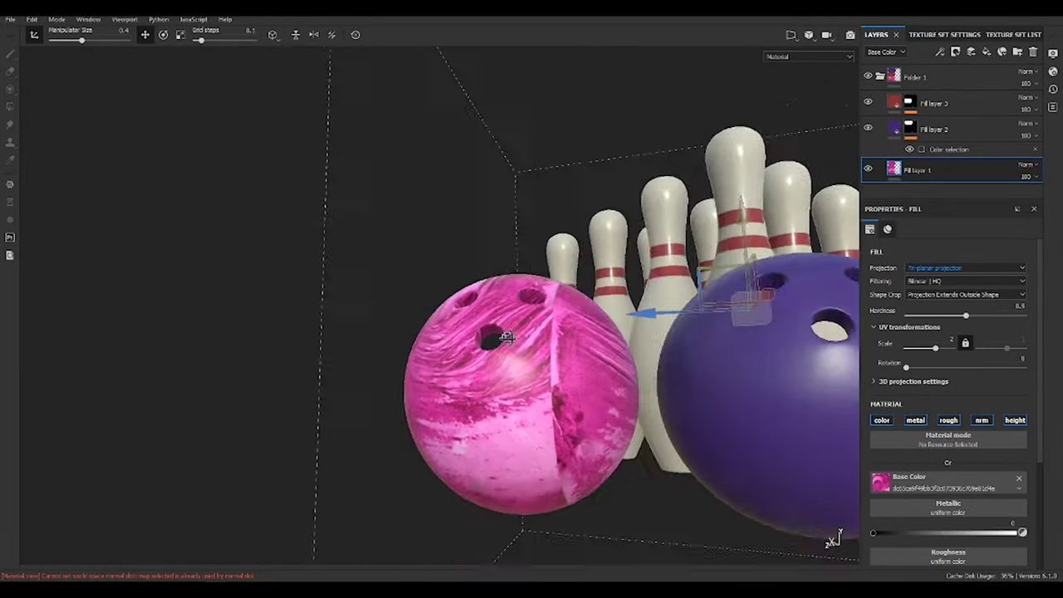
alt+drag(505, 336, 610, 319)
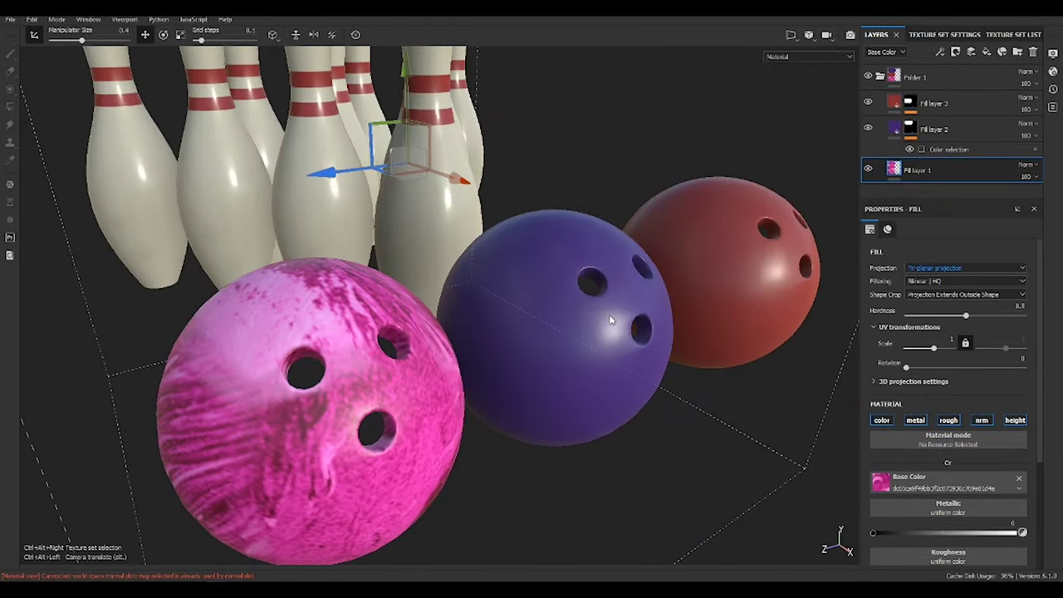
scroll(977, 532, down, 2)
click(893, 484)
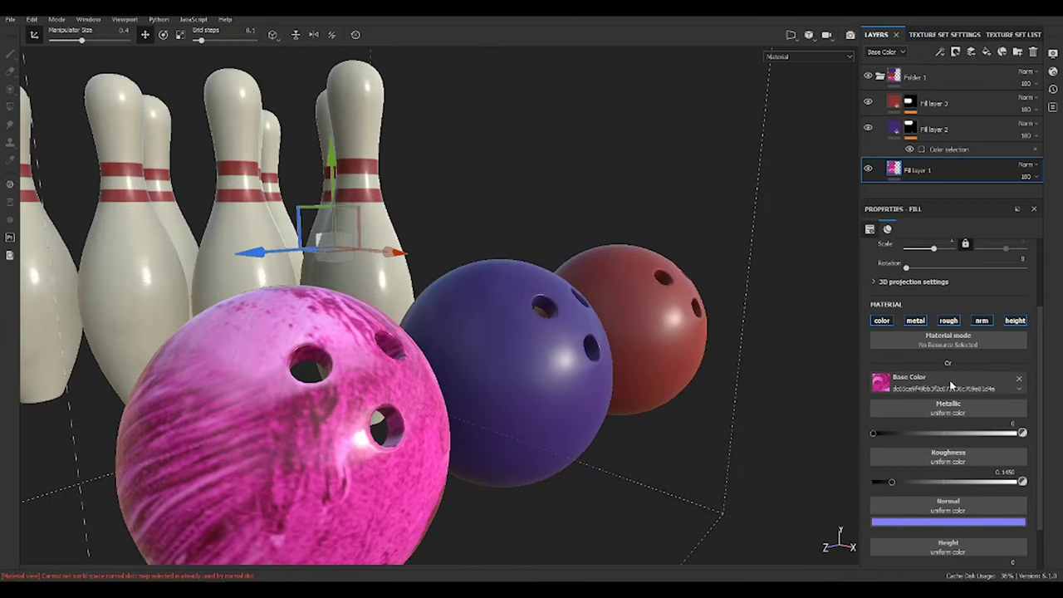
click(967, 132)
- Add a Color Correct filter lowering the pink ball's midtone luminosity, saturation and highlight luminosity
click(951, 258)
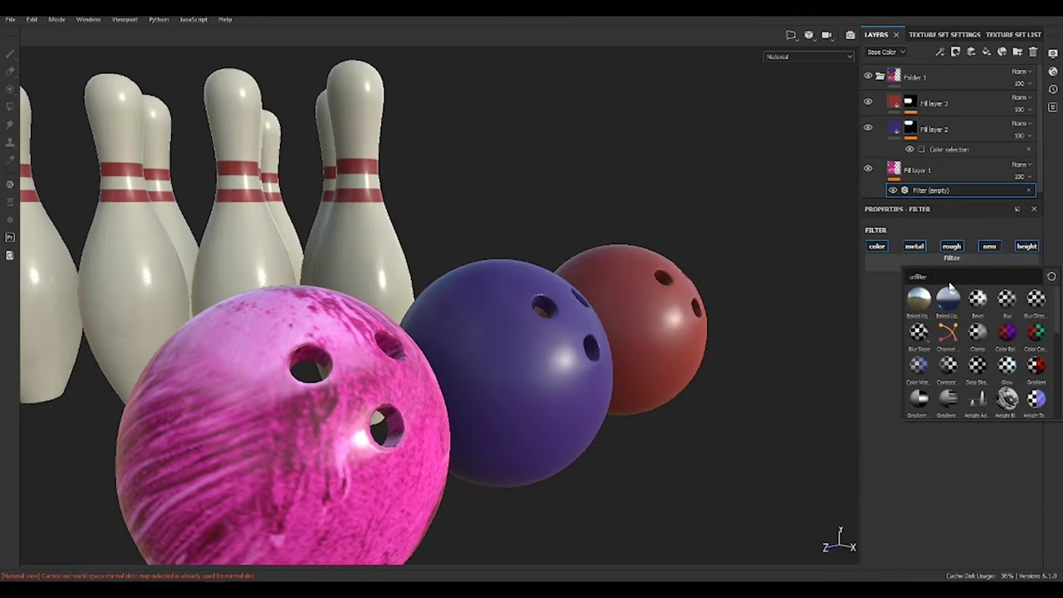
text(color)
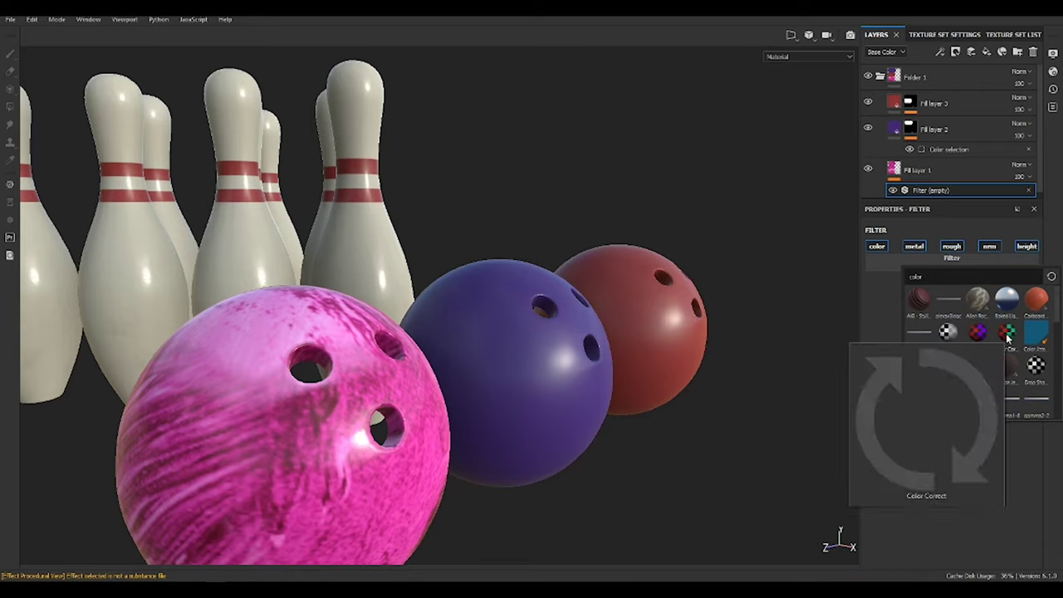
click(1008, 336)
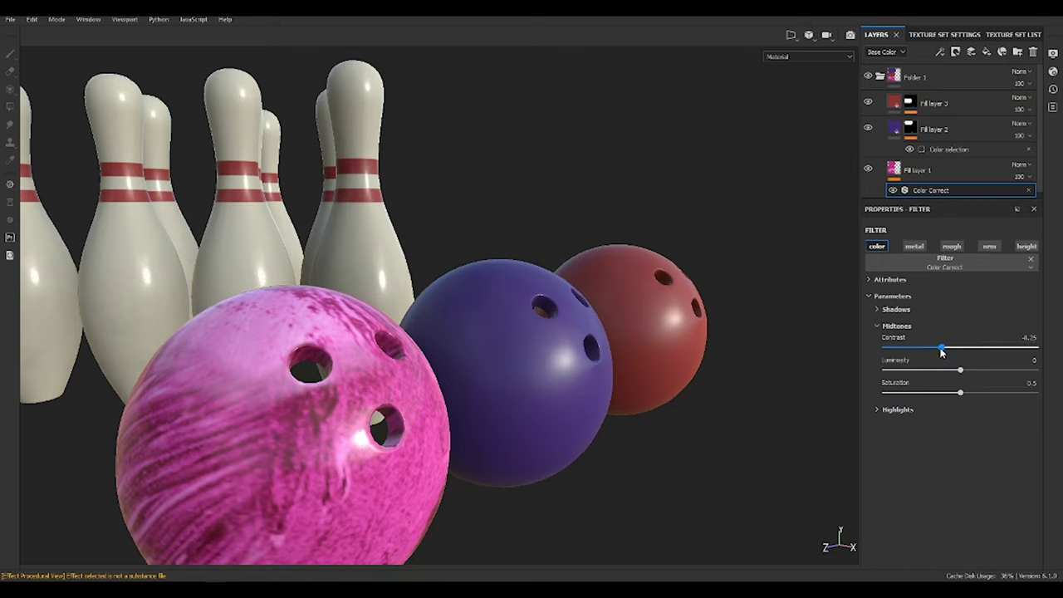
drag(960, 370, 947, 369)
alt+drag(575, 312, 680, 370)
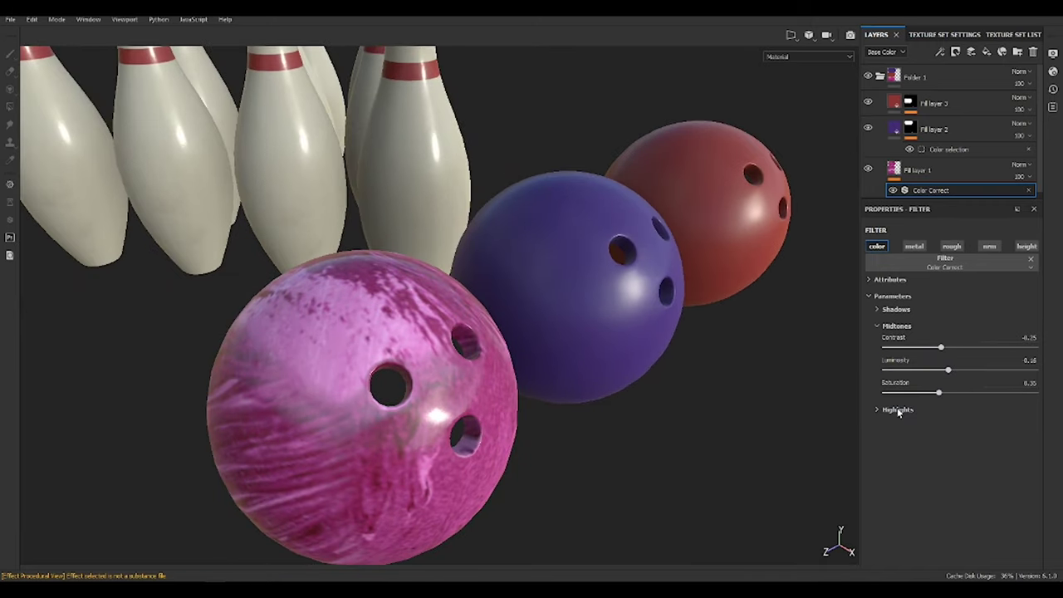
drag(971, 454, 953, 455)
mouse_move(518, 363)
alt+mouse_down()
mouse_move(618, 342)
mouse_move(612, 391)
alt+mouse_up()
click(933, 129)
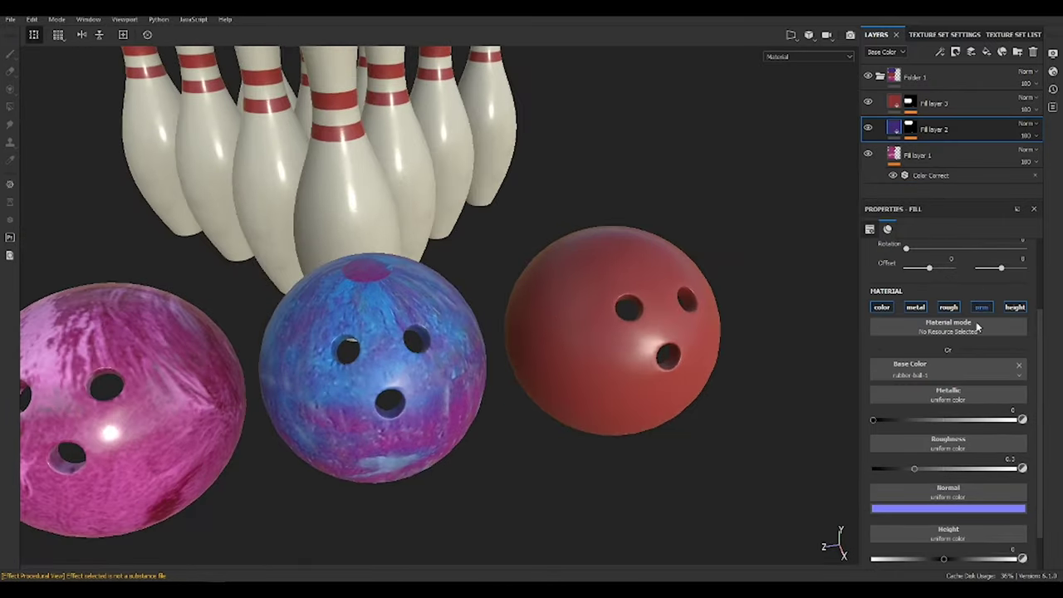
- Give the purple ball a blue and pink tri-planar texture and rotate its projection
scroll(947, 373, up, 3)
click(965, 267)
click(938, 278)
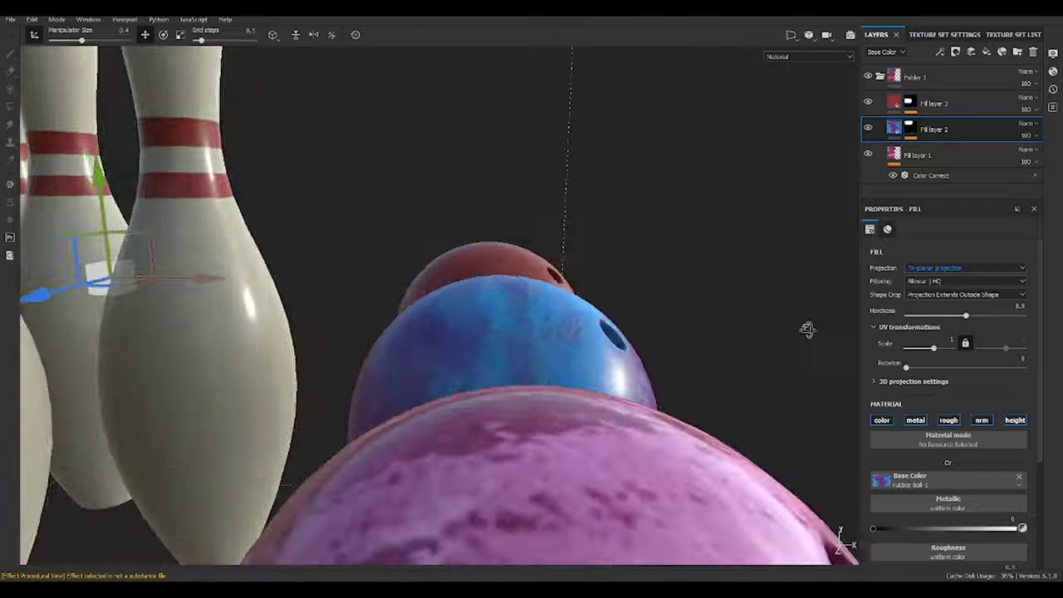
alt+drag(806, 328, 589, 329)
scroll(588, 329, up, 2)
key(e)
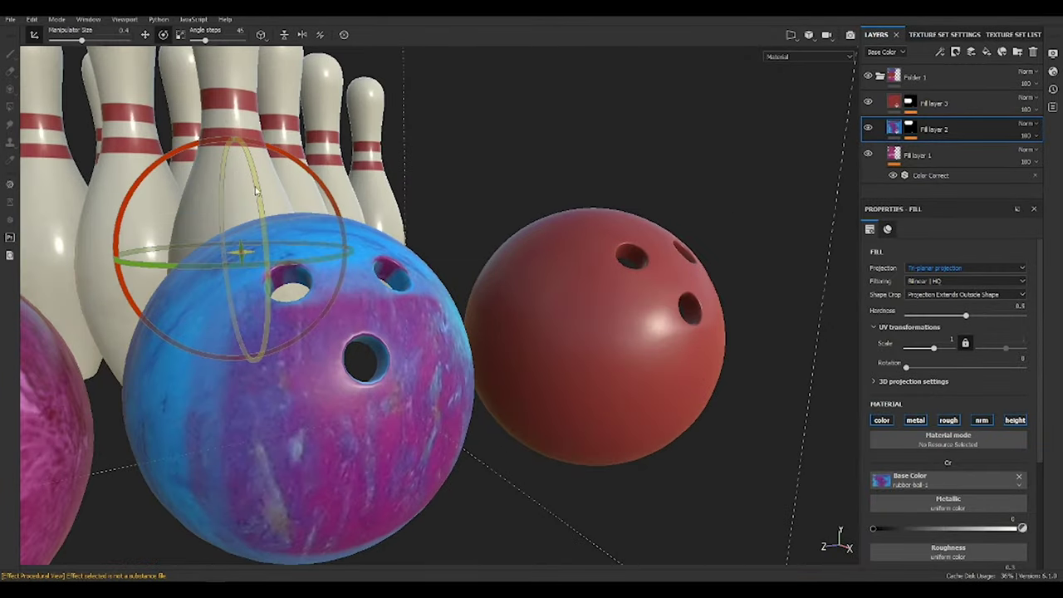
mouse_move(249, 257)
mouse_down()
mouse_move(266, 278)
mouse_move(268, 315)
mouse_move(526, 379)
mouse_up()
scroll(711, 293, up, 3)
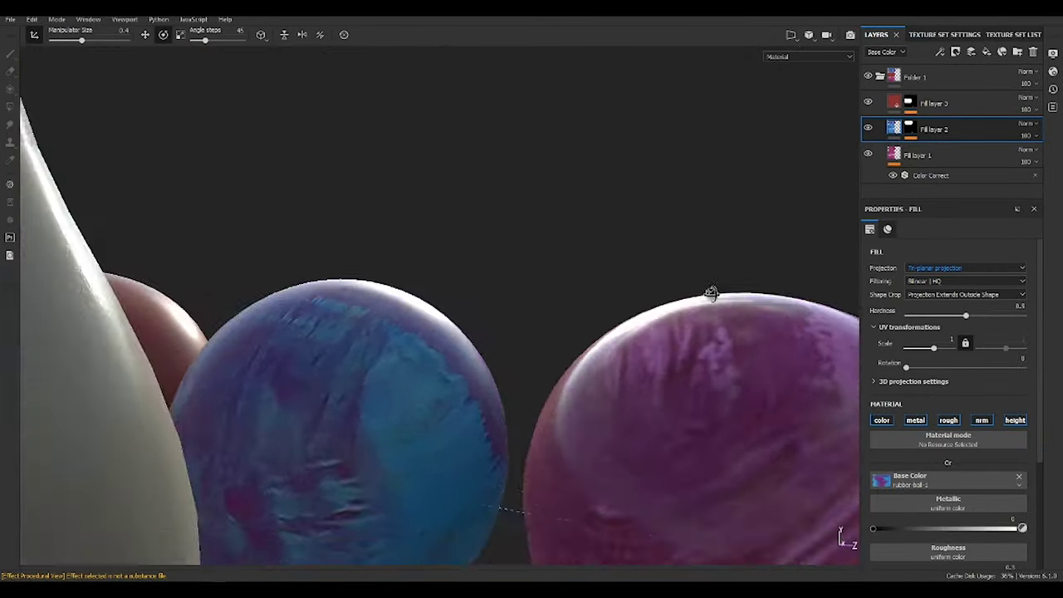
alt+drag(712, 294, 426, 359)
- Apply a mottled red texture to the red ball with tri-planar projection
click(890, 102)
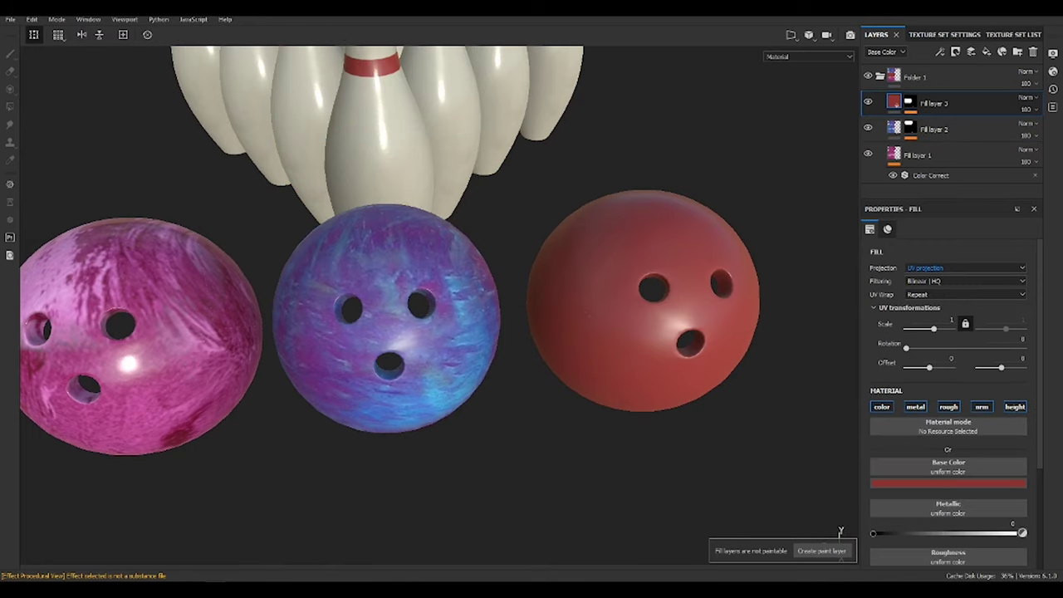
drag(942, 474, 947, 470)
alt+drag(573, 265, 528, 250)
click(896, 128)
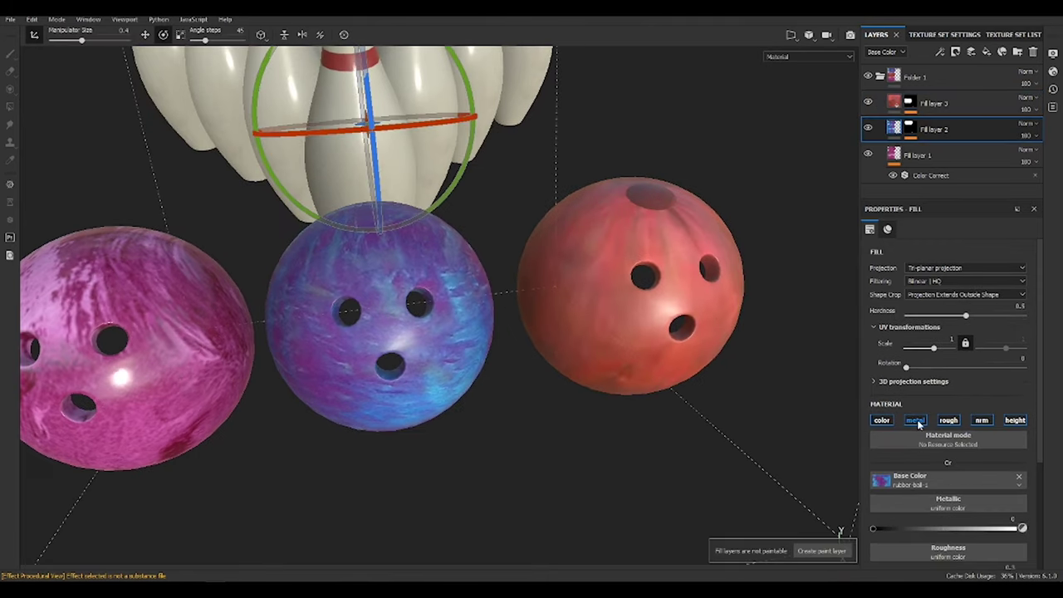
click(894, 108)
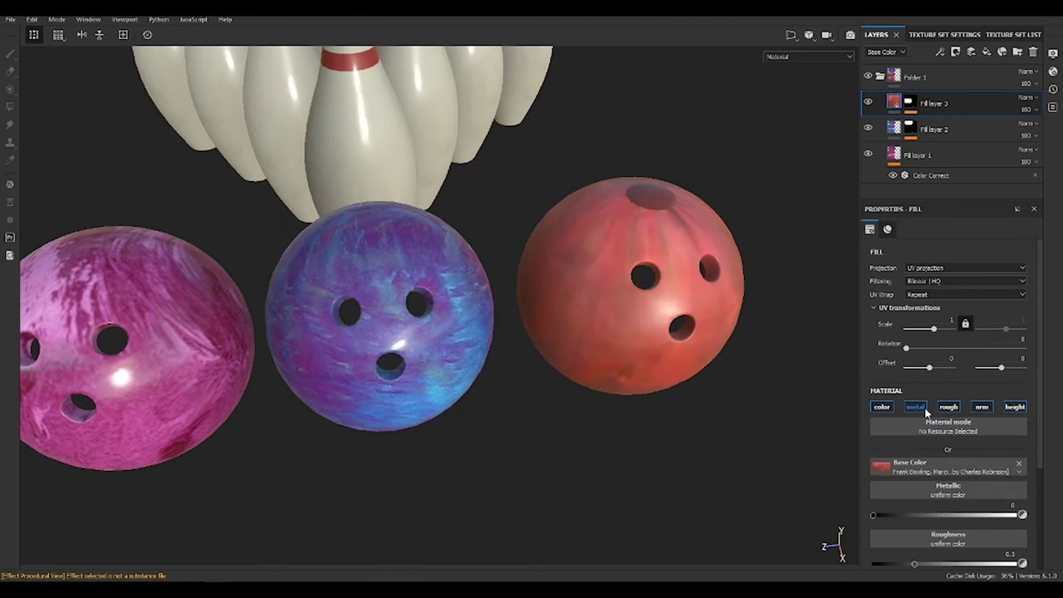
click(952, 270)
click(946, 282)
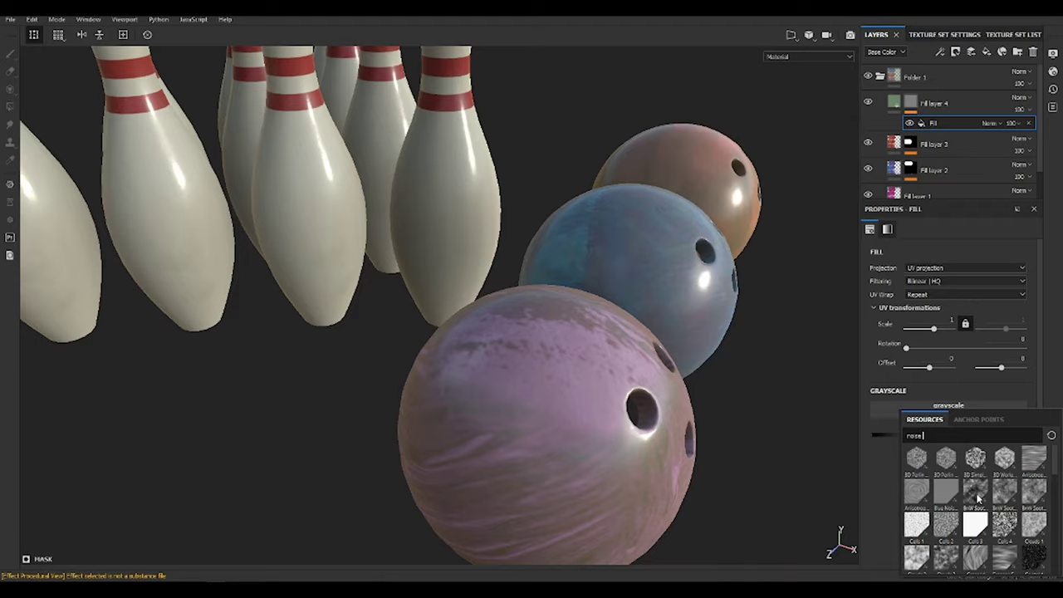
- Use B&W Spots 1 as the fill layer's mask pattern
click(977, 495)
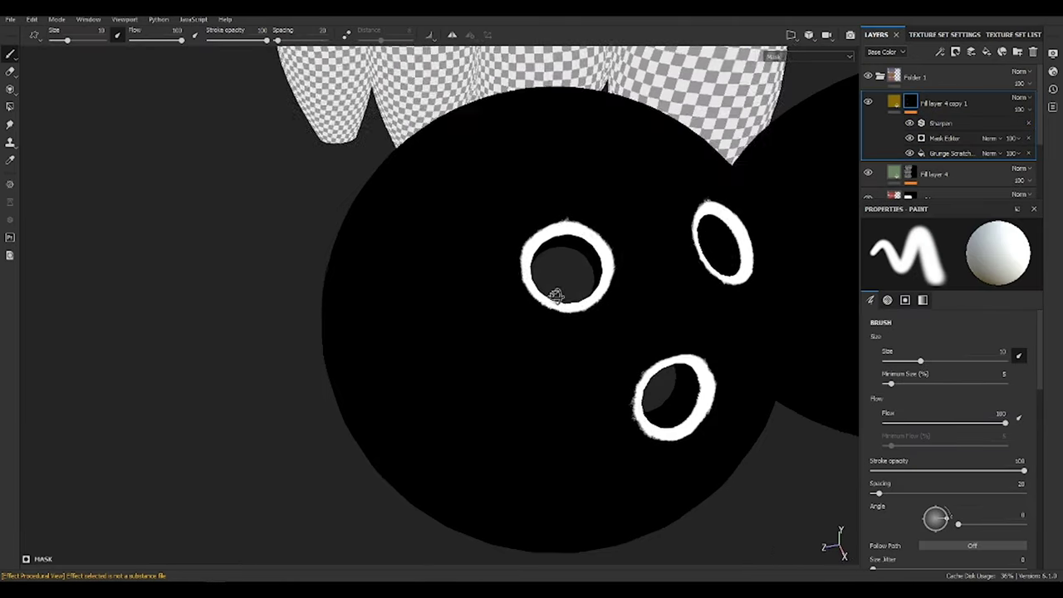
- Set the scratch mask's Mask Editor blend mode to Multiply
click(944, 138)
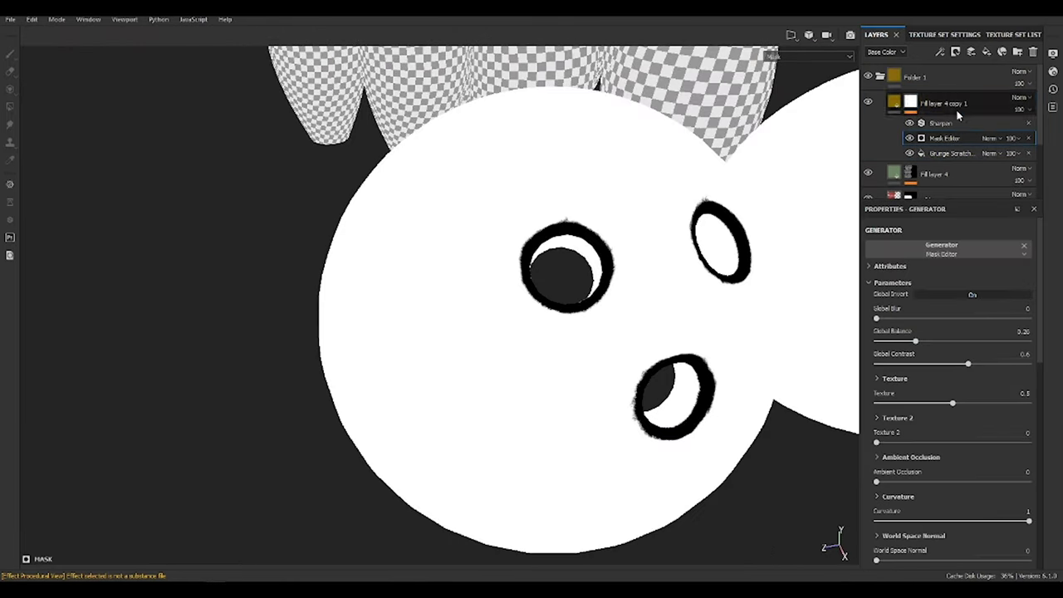
click(989, 138)
click(1004, 195)
alt+drag(700, 306, 681, 304)
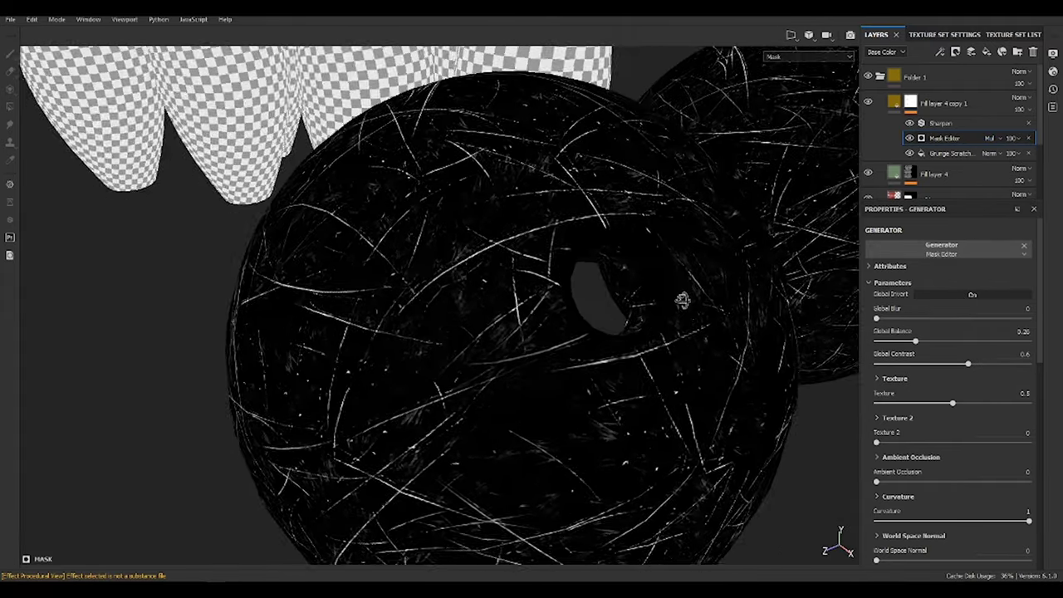
- Tune Grunge Scratches to balance 0.37, tiling 2 and blur 0.03 in material view
click(951, 153)
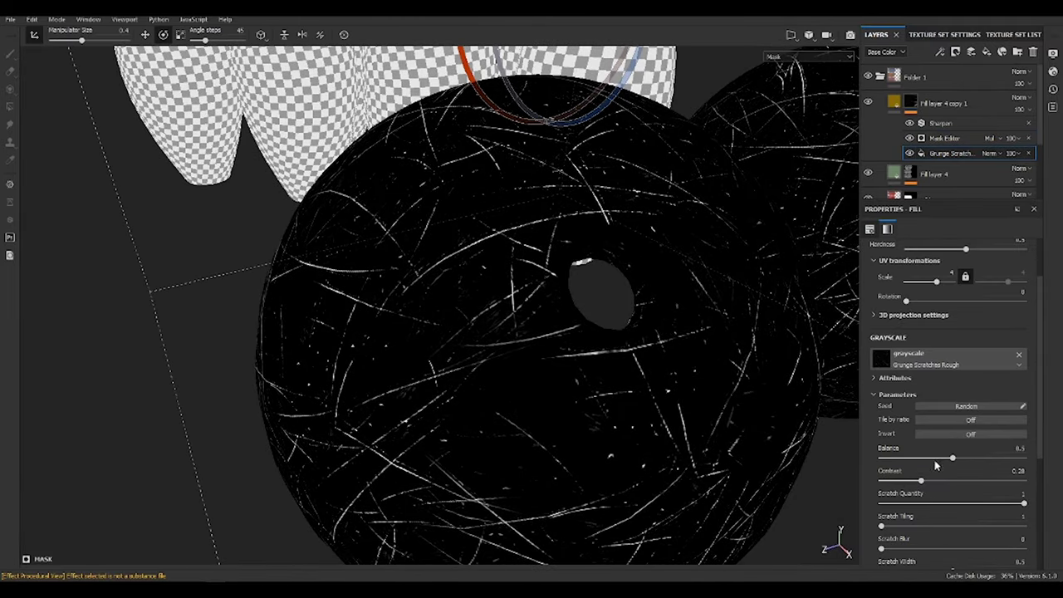
drag(935, 466, 928, 464)
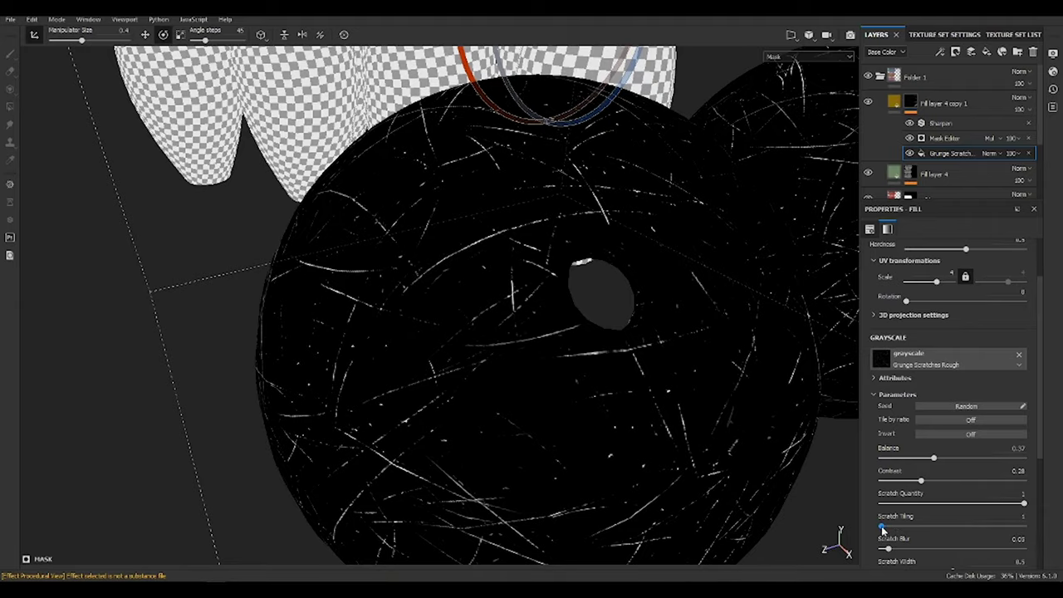
drag(882, 529, 909, 527)
scroll(928, 498, down, 3)
drag(929, 483, 948, 484)
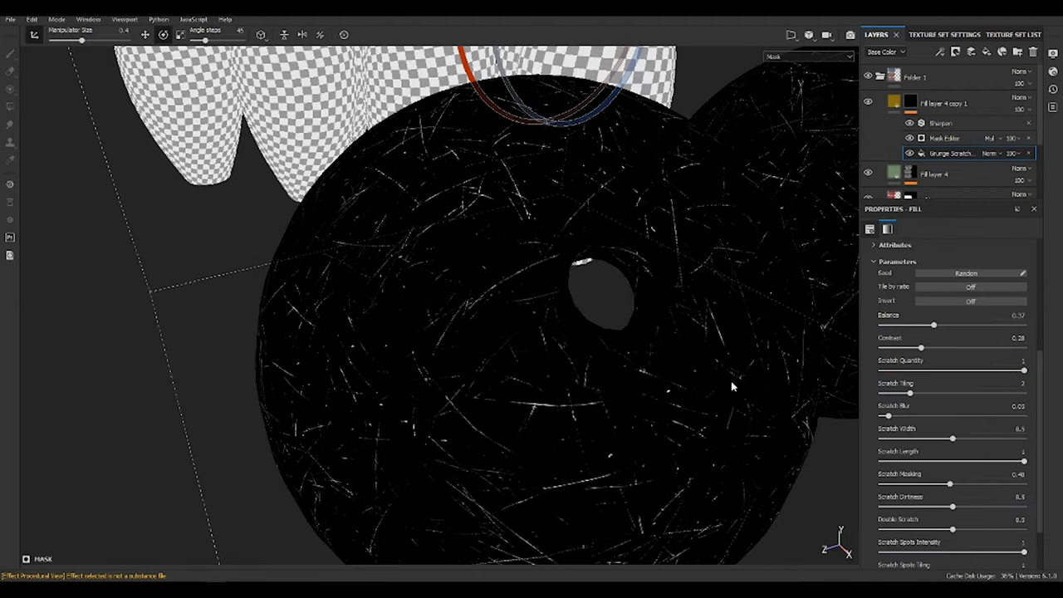
alt+drag(731, 386, 631, 348)
key(m)
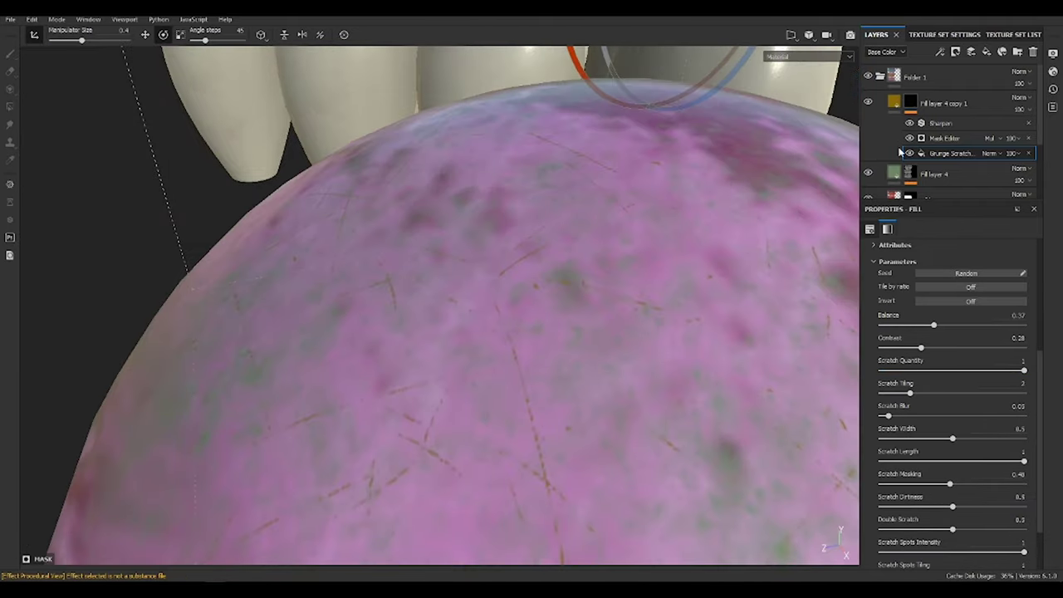
click(893, 101)
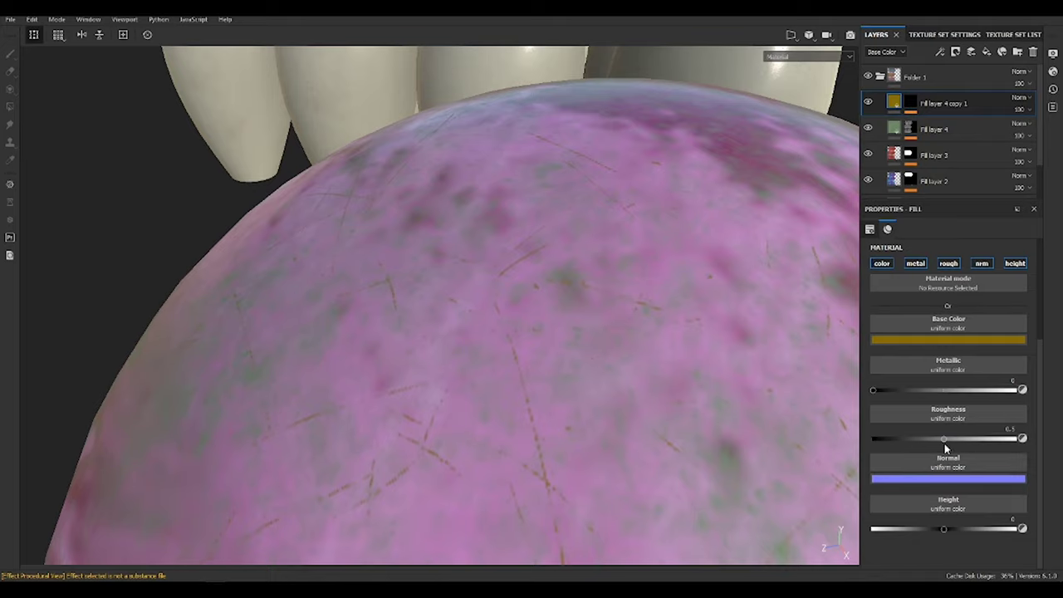
- Set Fill layer 4 copy 1's height to -0.01 so the scratches look engraved into the ball
drag(953, 528, 938, 528)
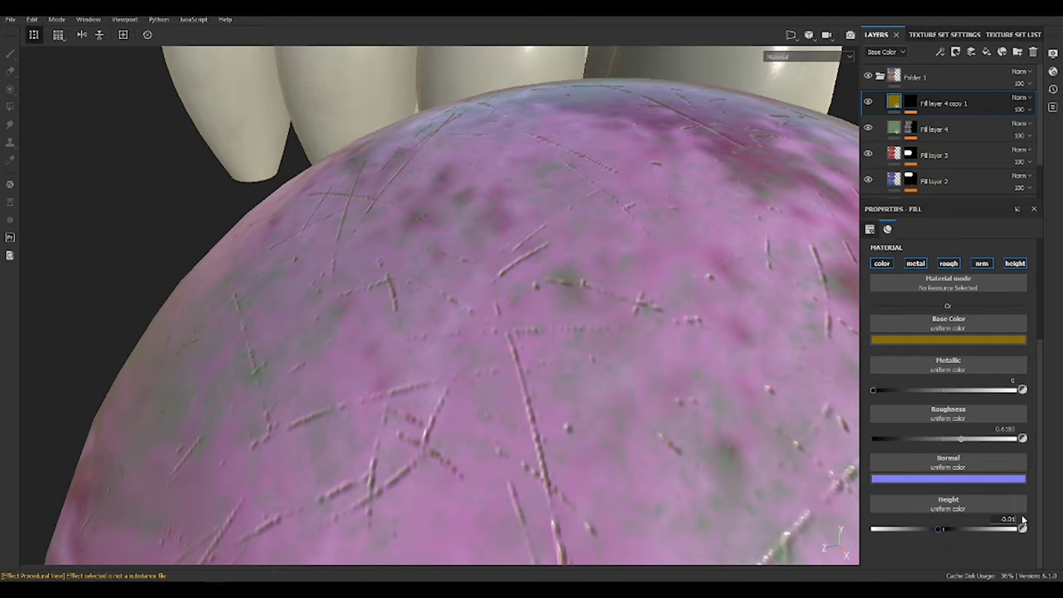
alt+drag(747, 402, 541, 242)
scroll(540, 242, up, 5)
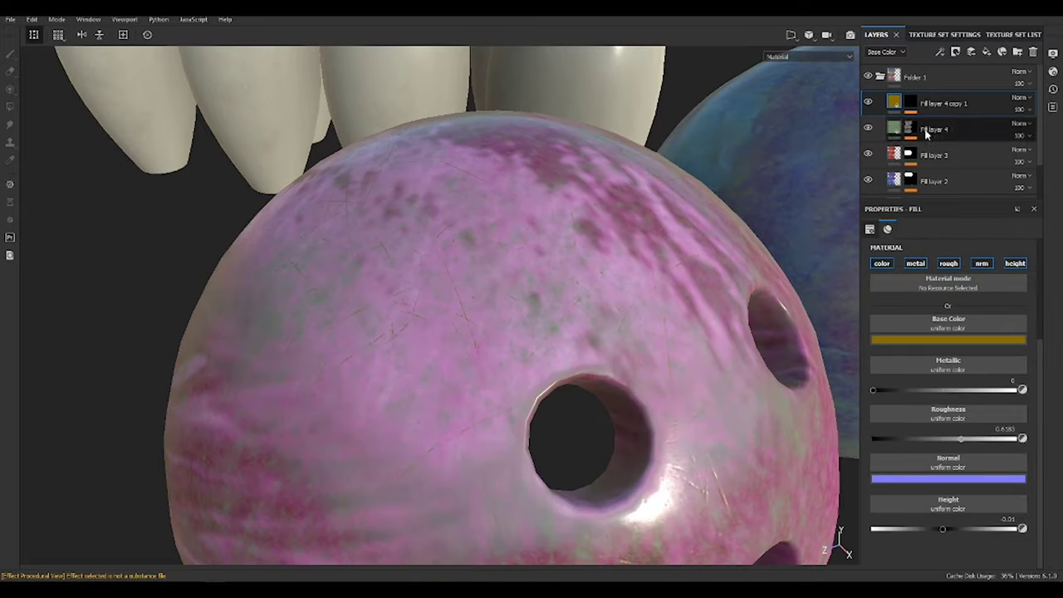
click(878, 264)
click(878, 267)
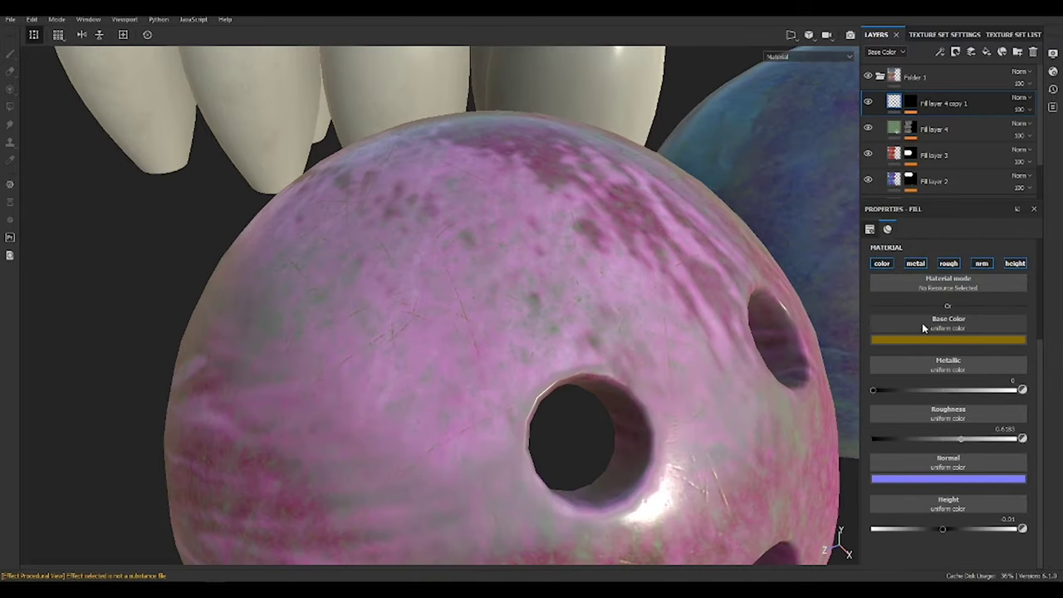
- Make Fill layer 4 roughness-only, with colour disabled and roughness lowered to about 0.28
click(933, 129)
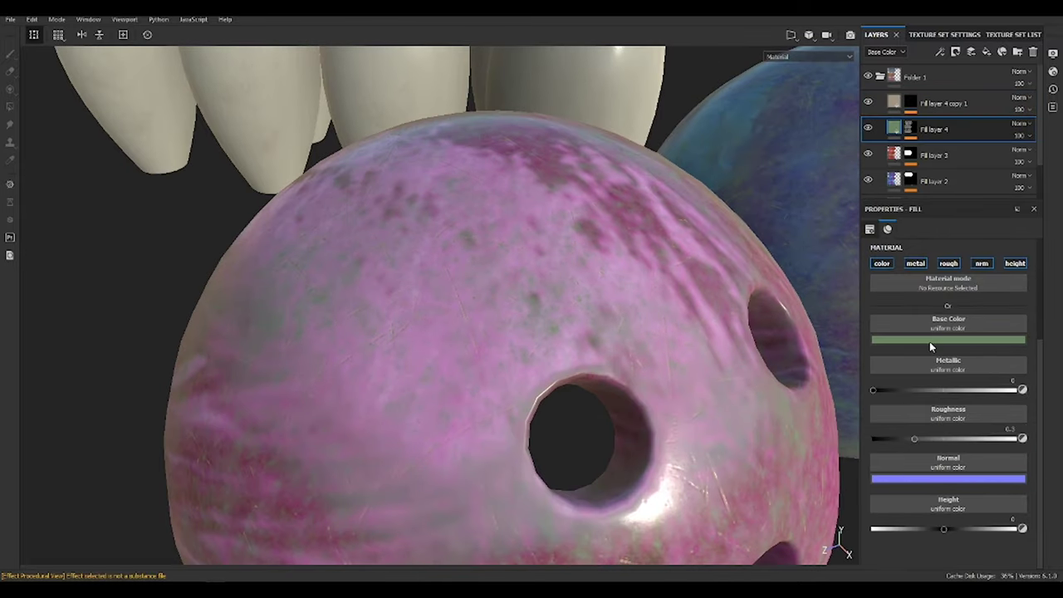
click(959, 264)
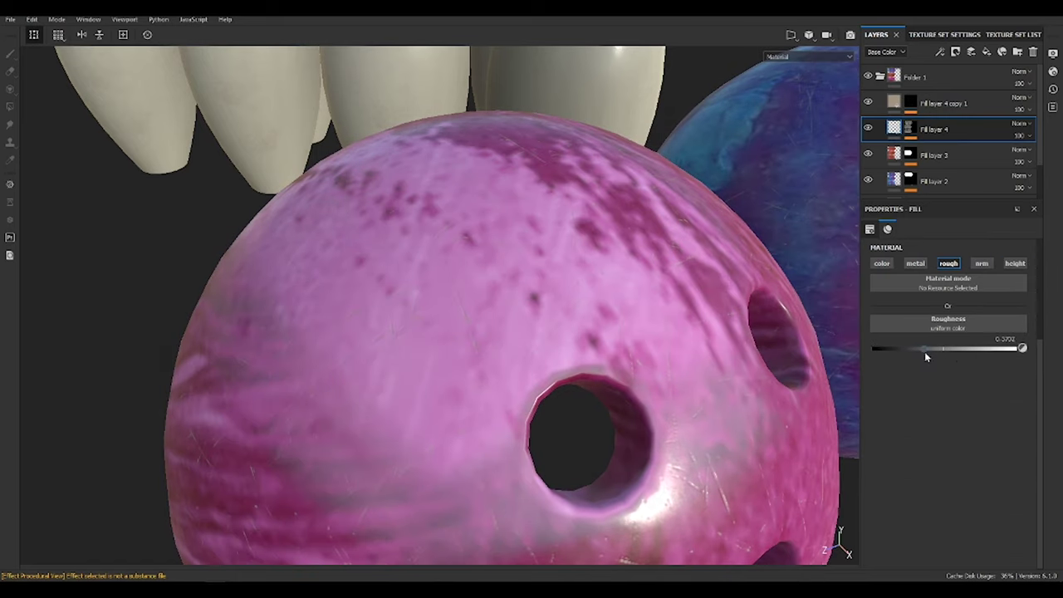
mouse_move(925, 352)
mouse_down()
mouse_move(878, 349)
mouse_move(912, 353)
mouse_up()
key(c)
key(c)
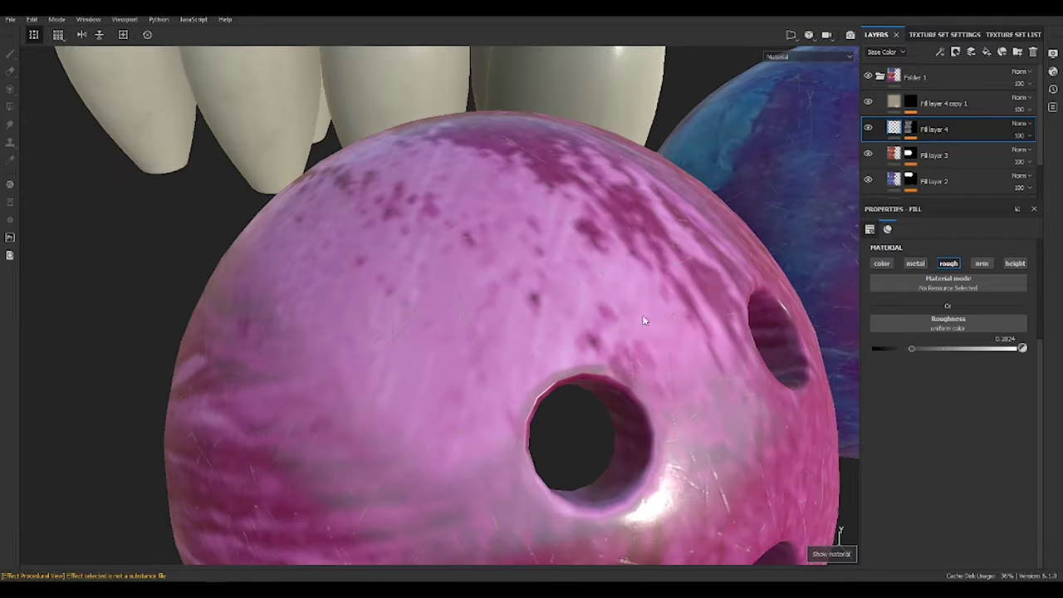
key(m)
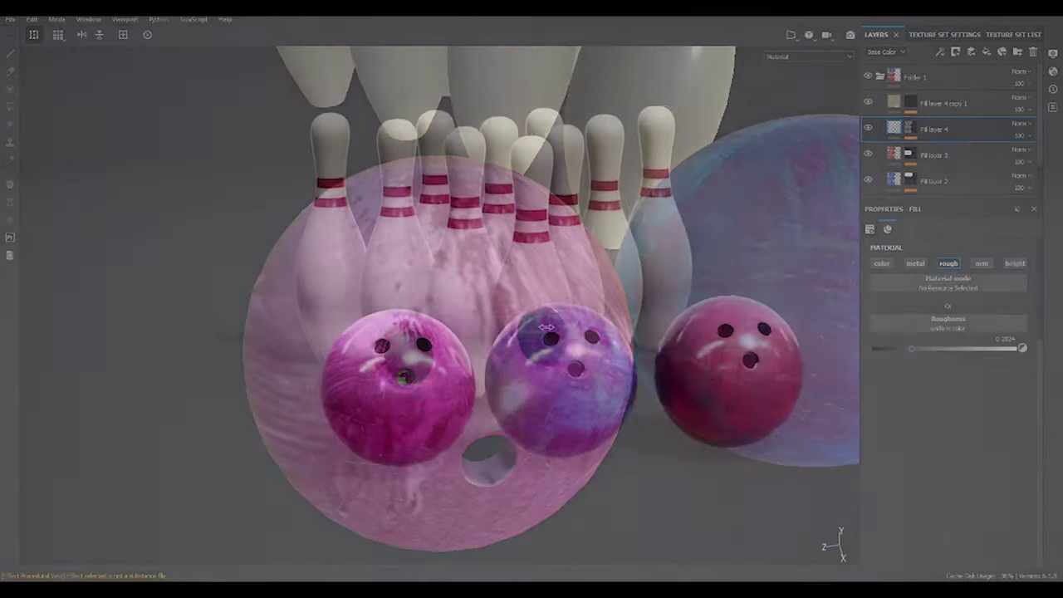